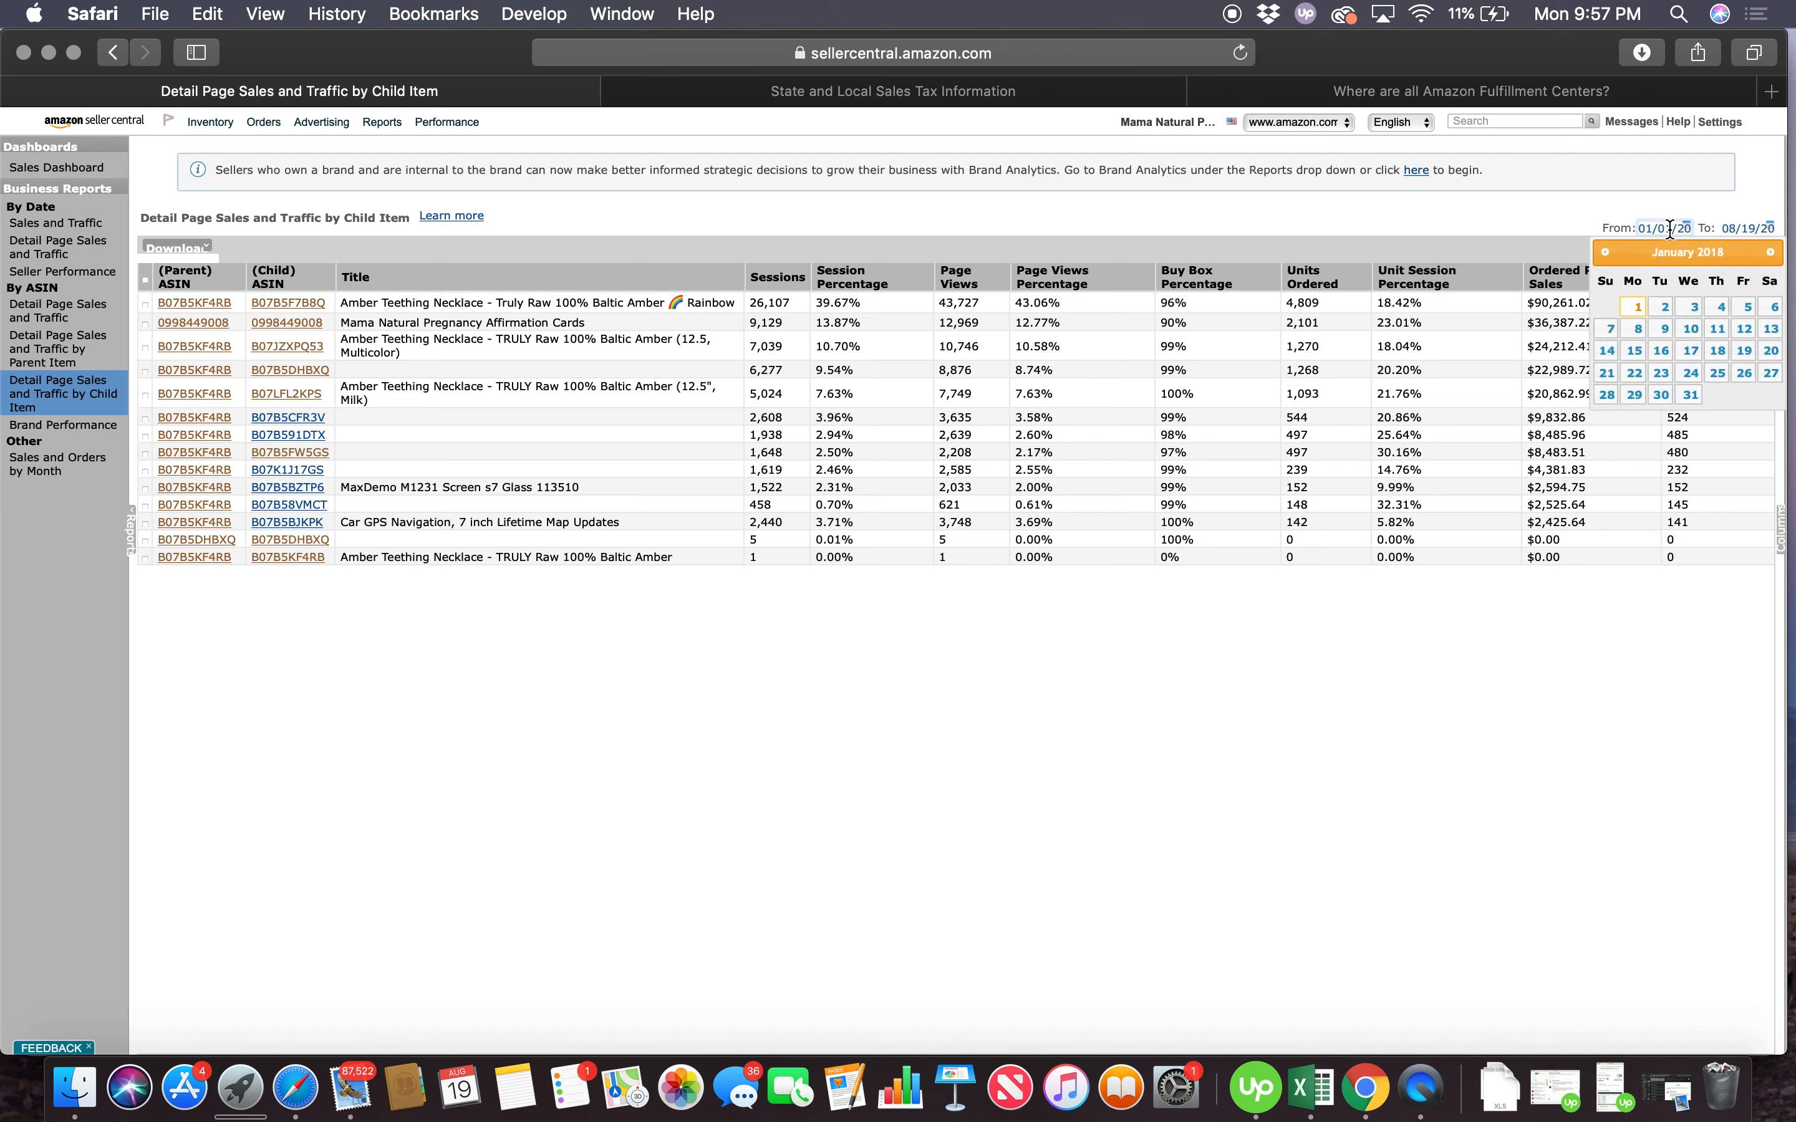
# Switch to the Amazon Taxes First Half 2019 workbook in Excel and review which transaction types the transaction-type filter includes
pyautogui.click(1749, 229)
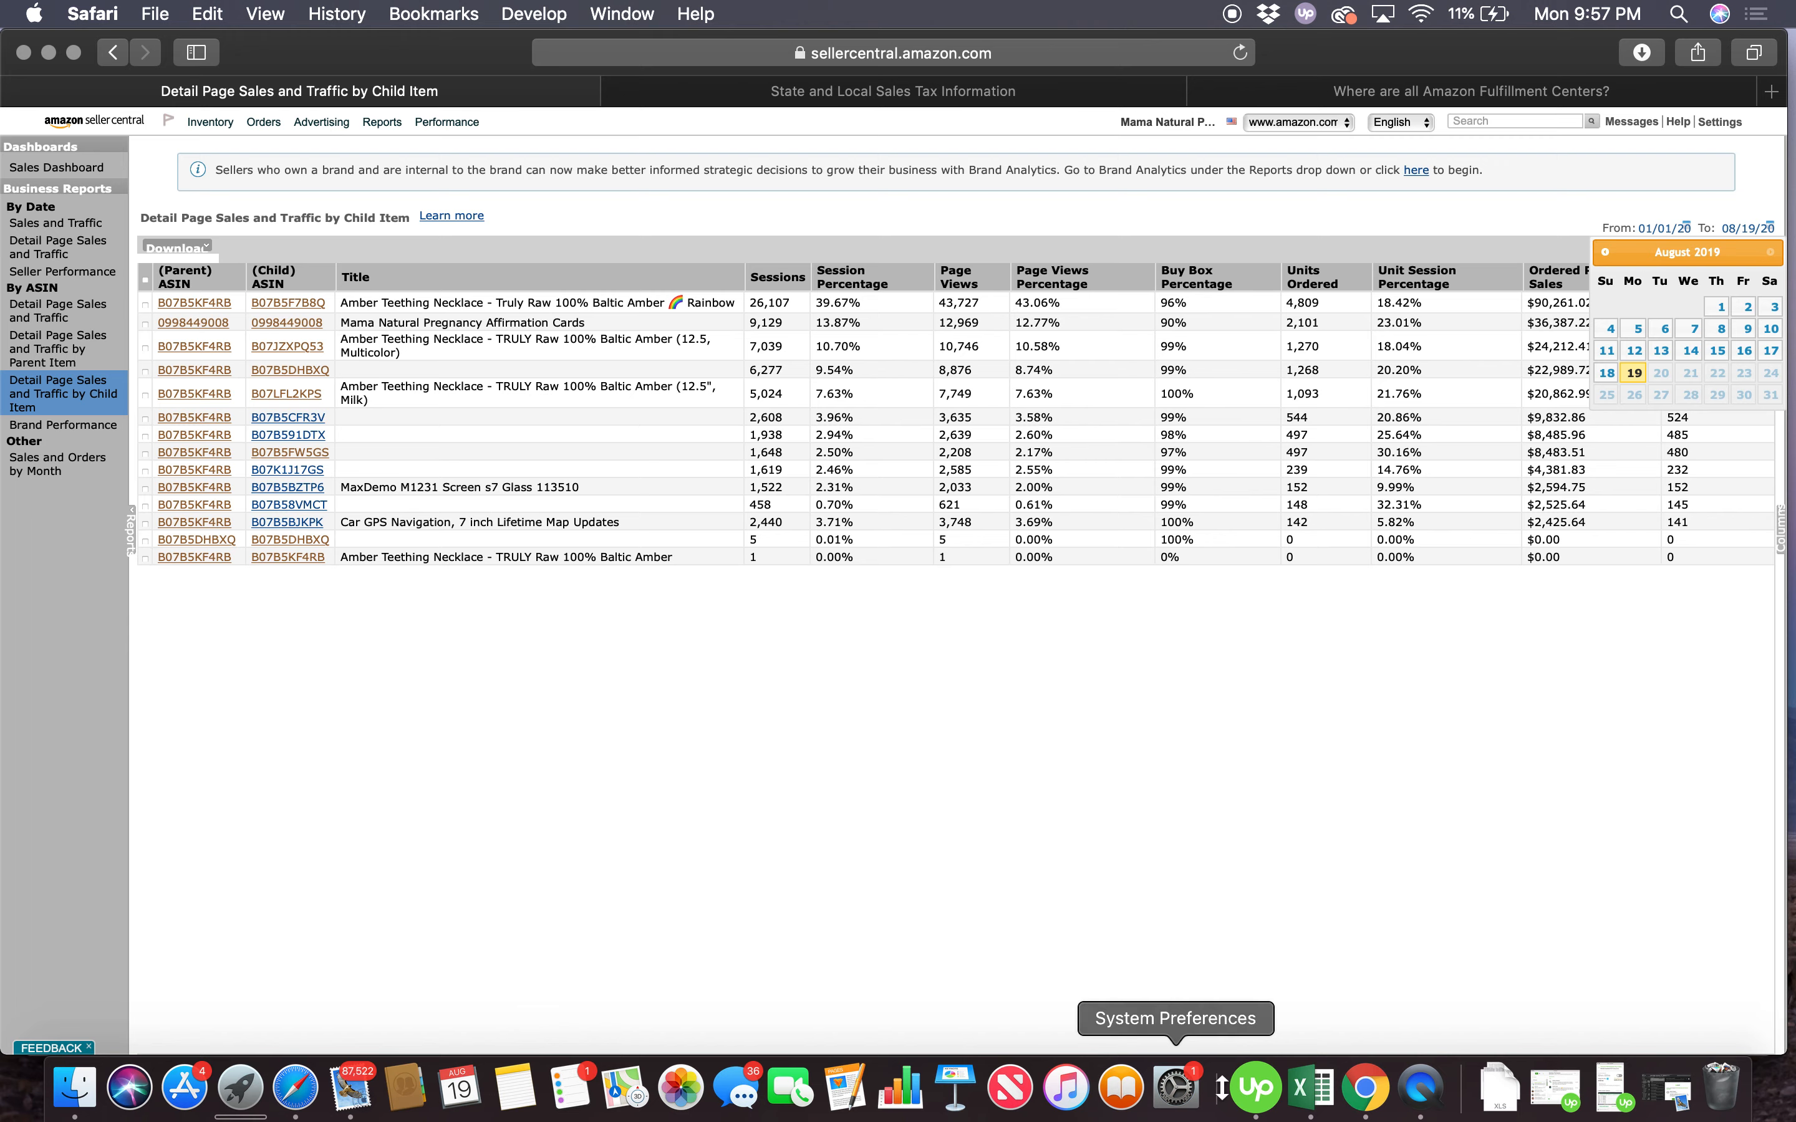
pyautogui.click(1311, 1095)
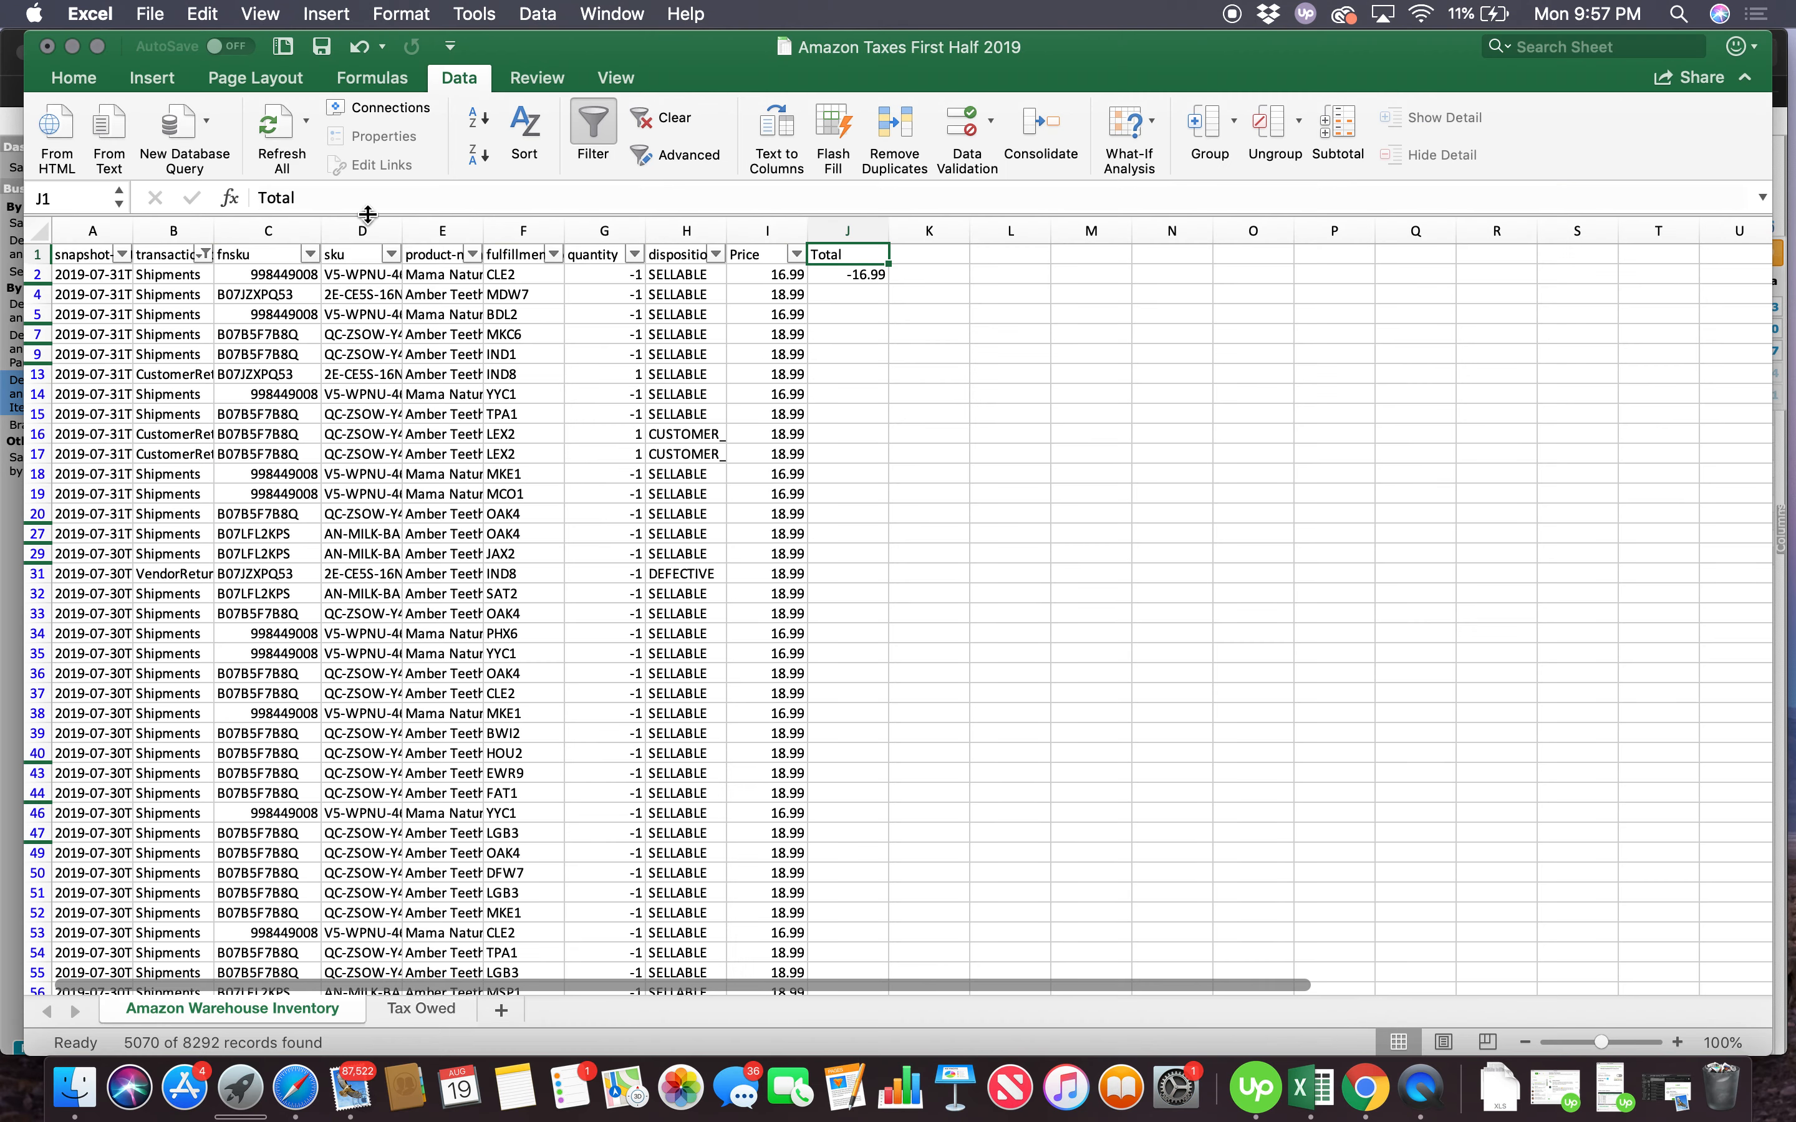
pyautogui.click(204, 255)
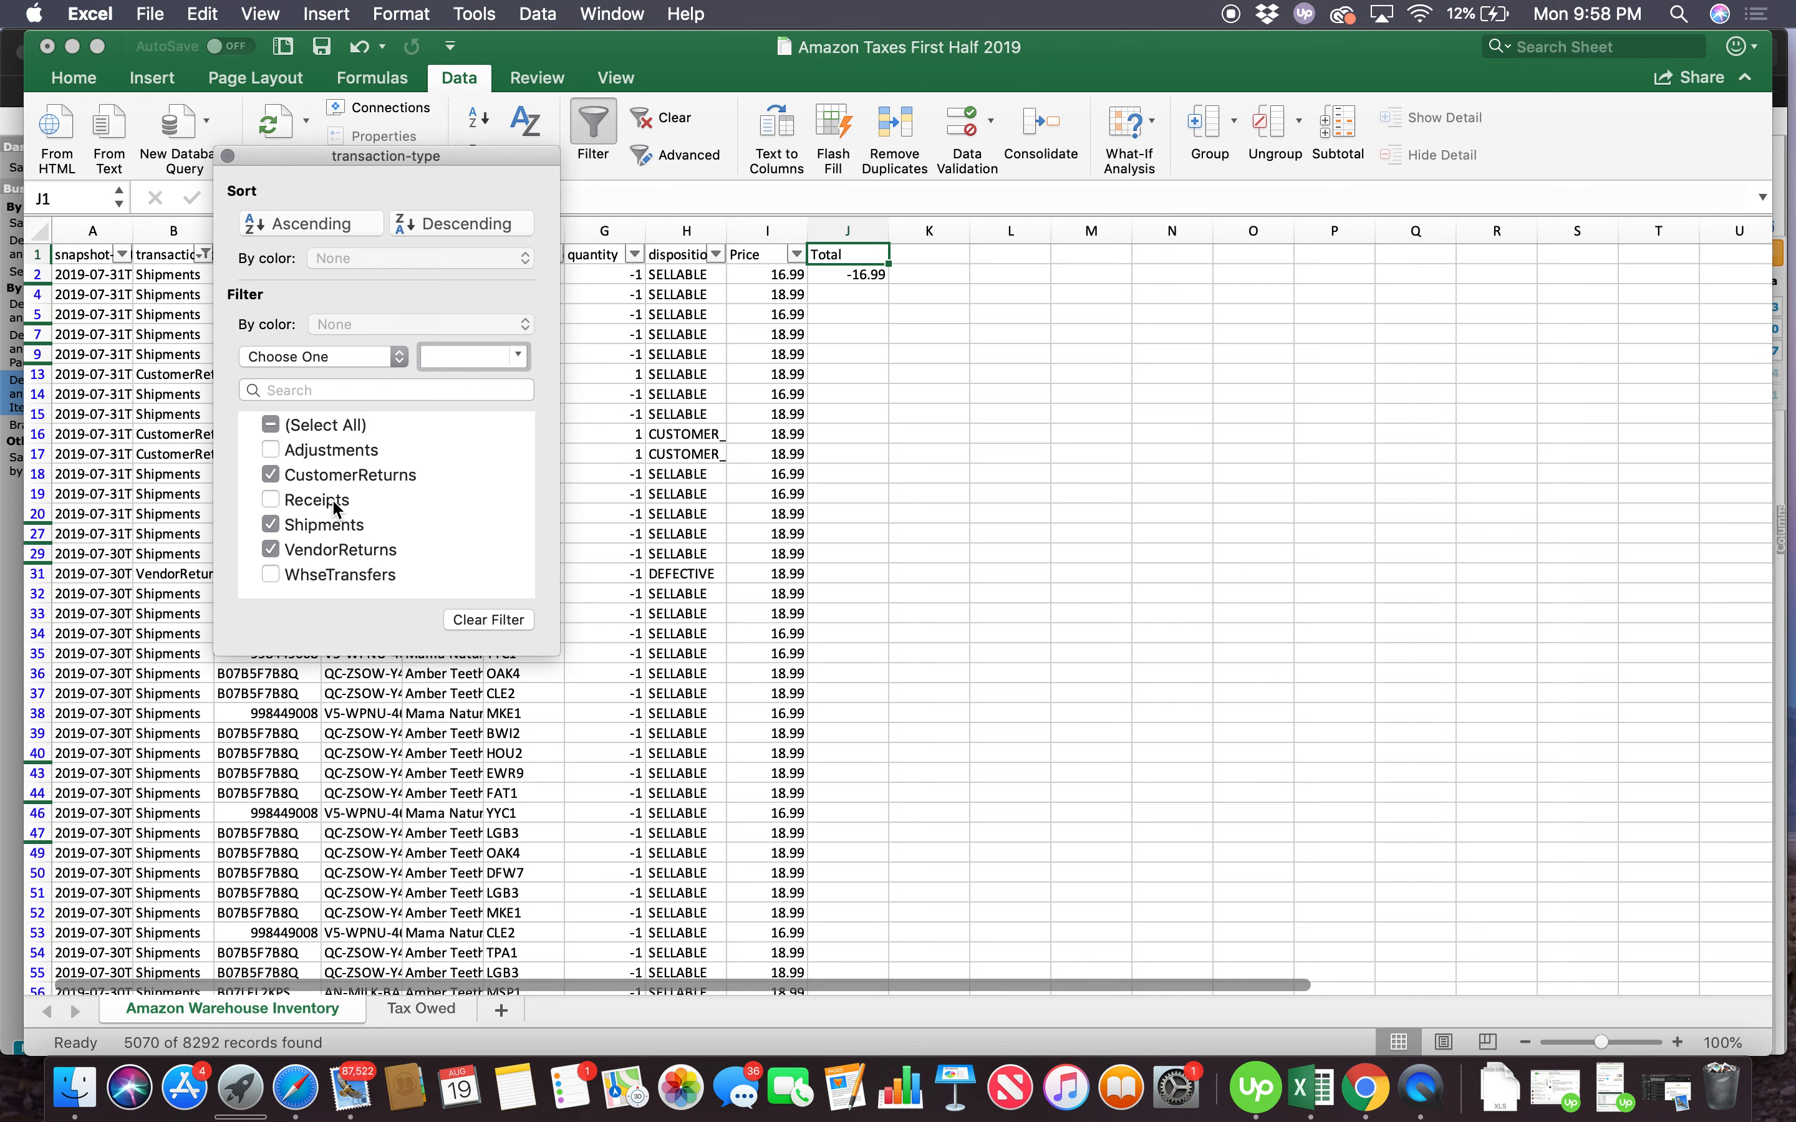
pyautogui.click(227, 156)
pyautogui.scroll(-10, 541, 268)
pyautogui.scroll(10, 541, 269)
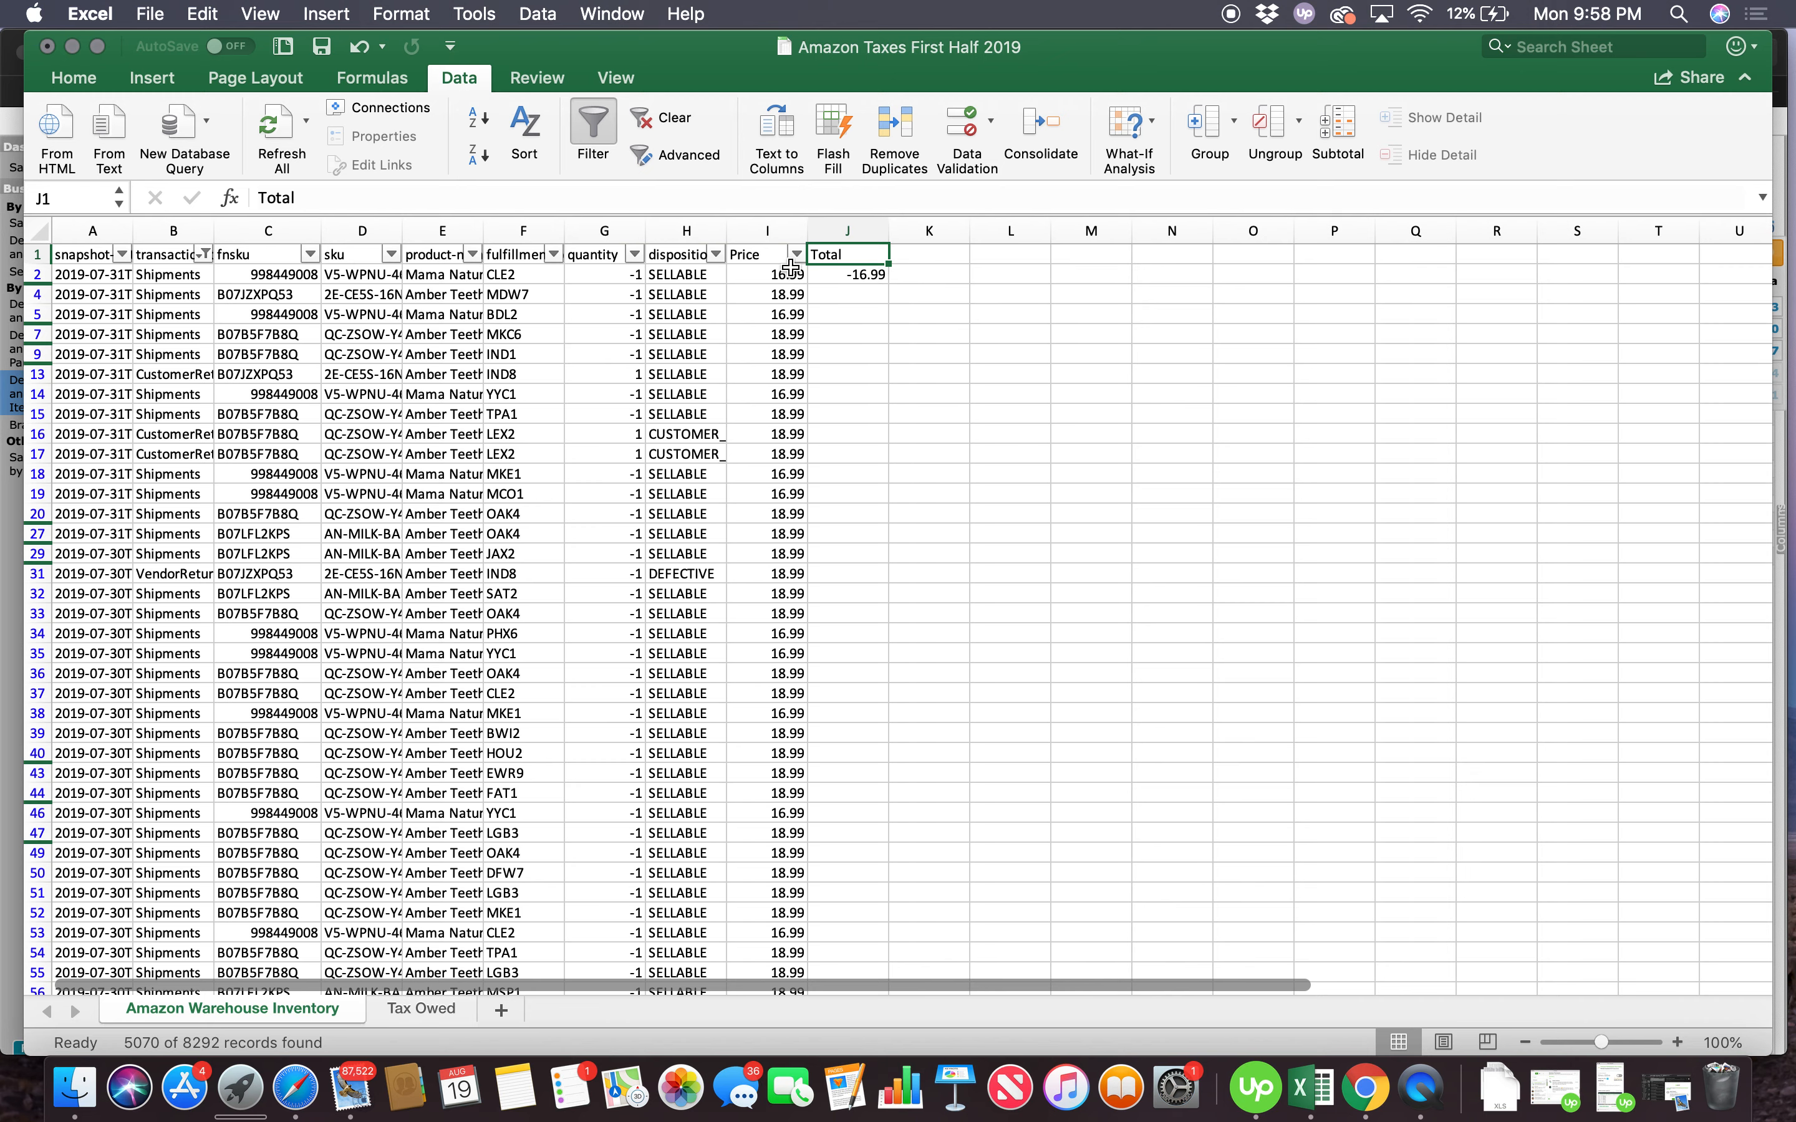
# Fill the Total formula =G2*I2 from J2 down through the last filtered row of the Amazon Warehouse Inventory sheet
pyautogui.click(858, 273)
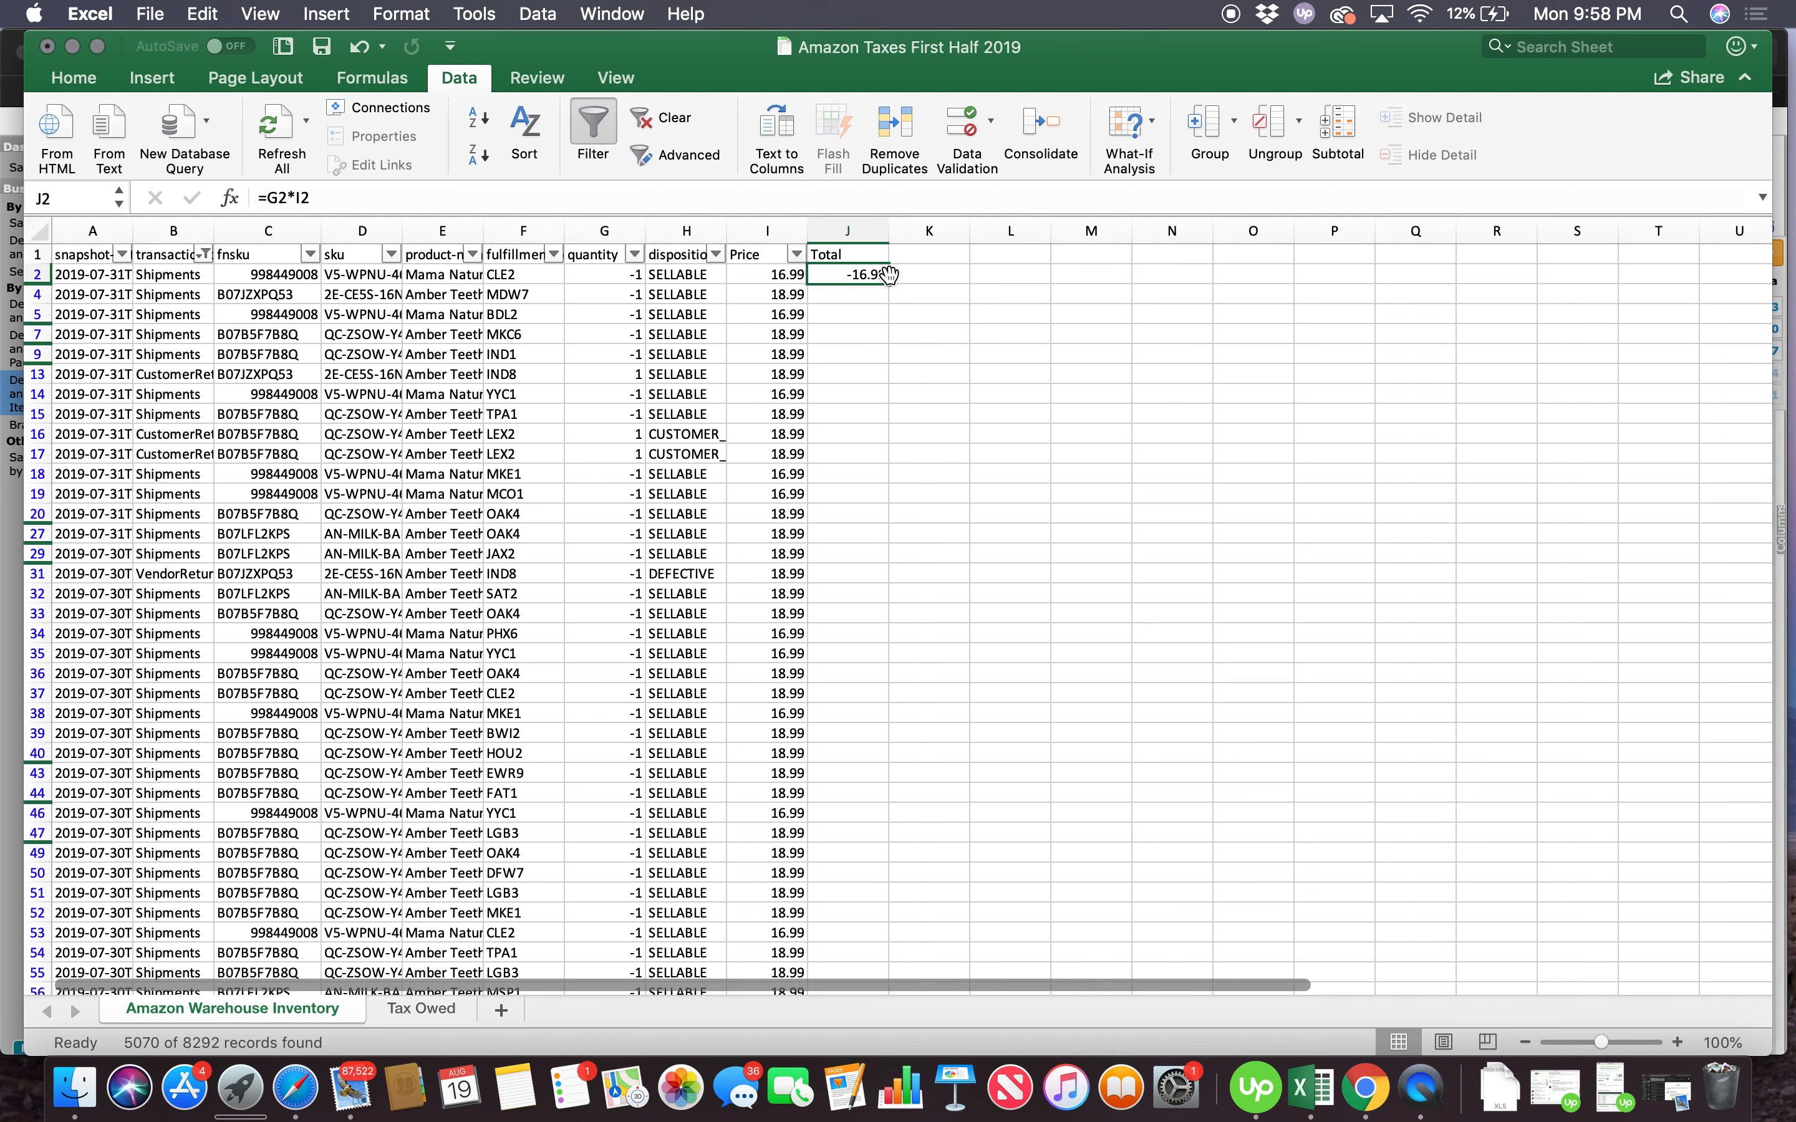
pyautogui.moveTo(891, 287); pyautogui.dragTo(890, 935)
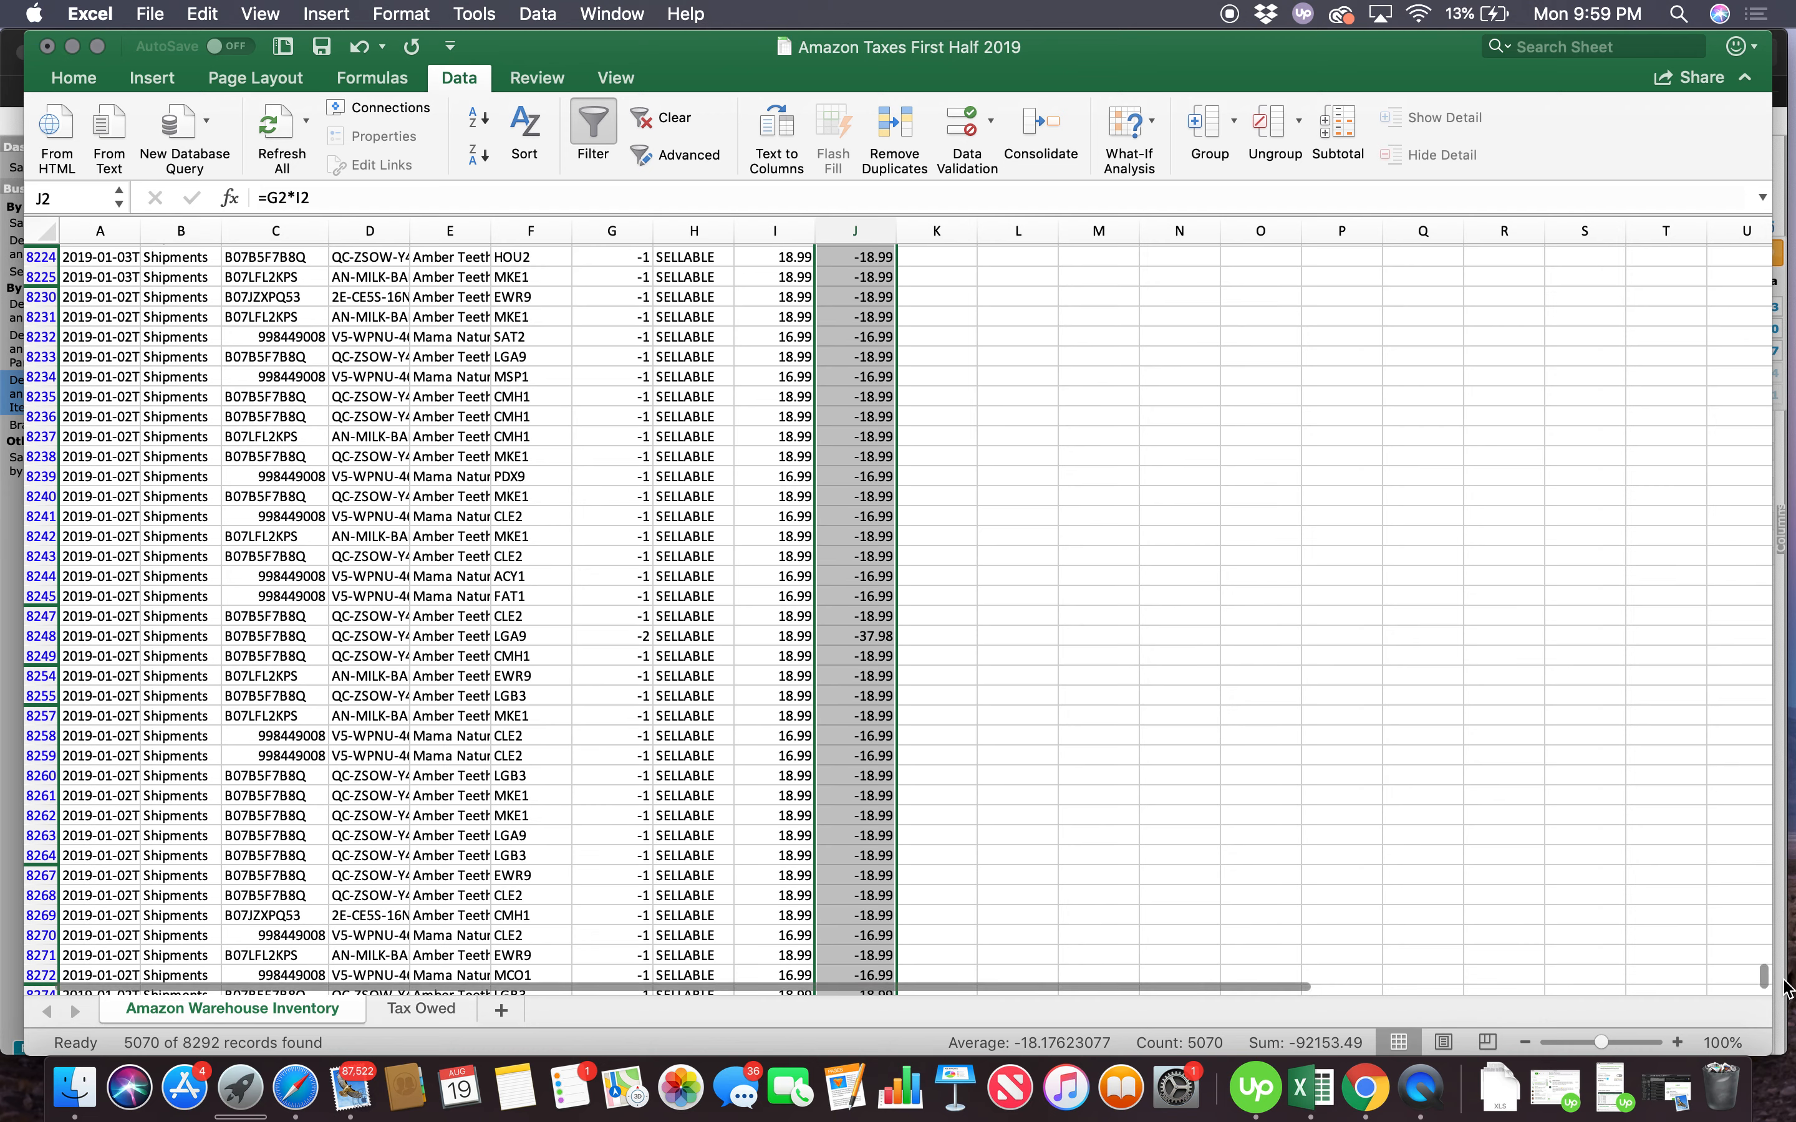
pyautogui.moveTo(1761, 978); pyautogui.dragTo(1762, 260)
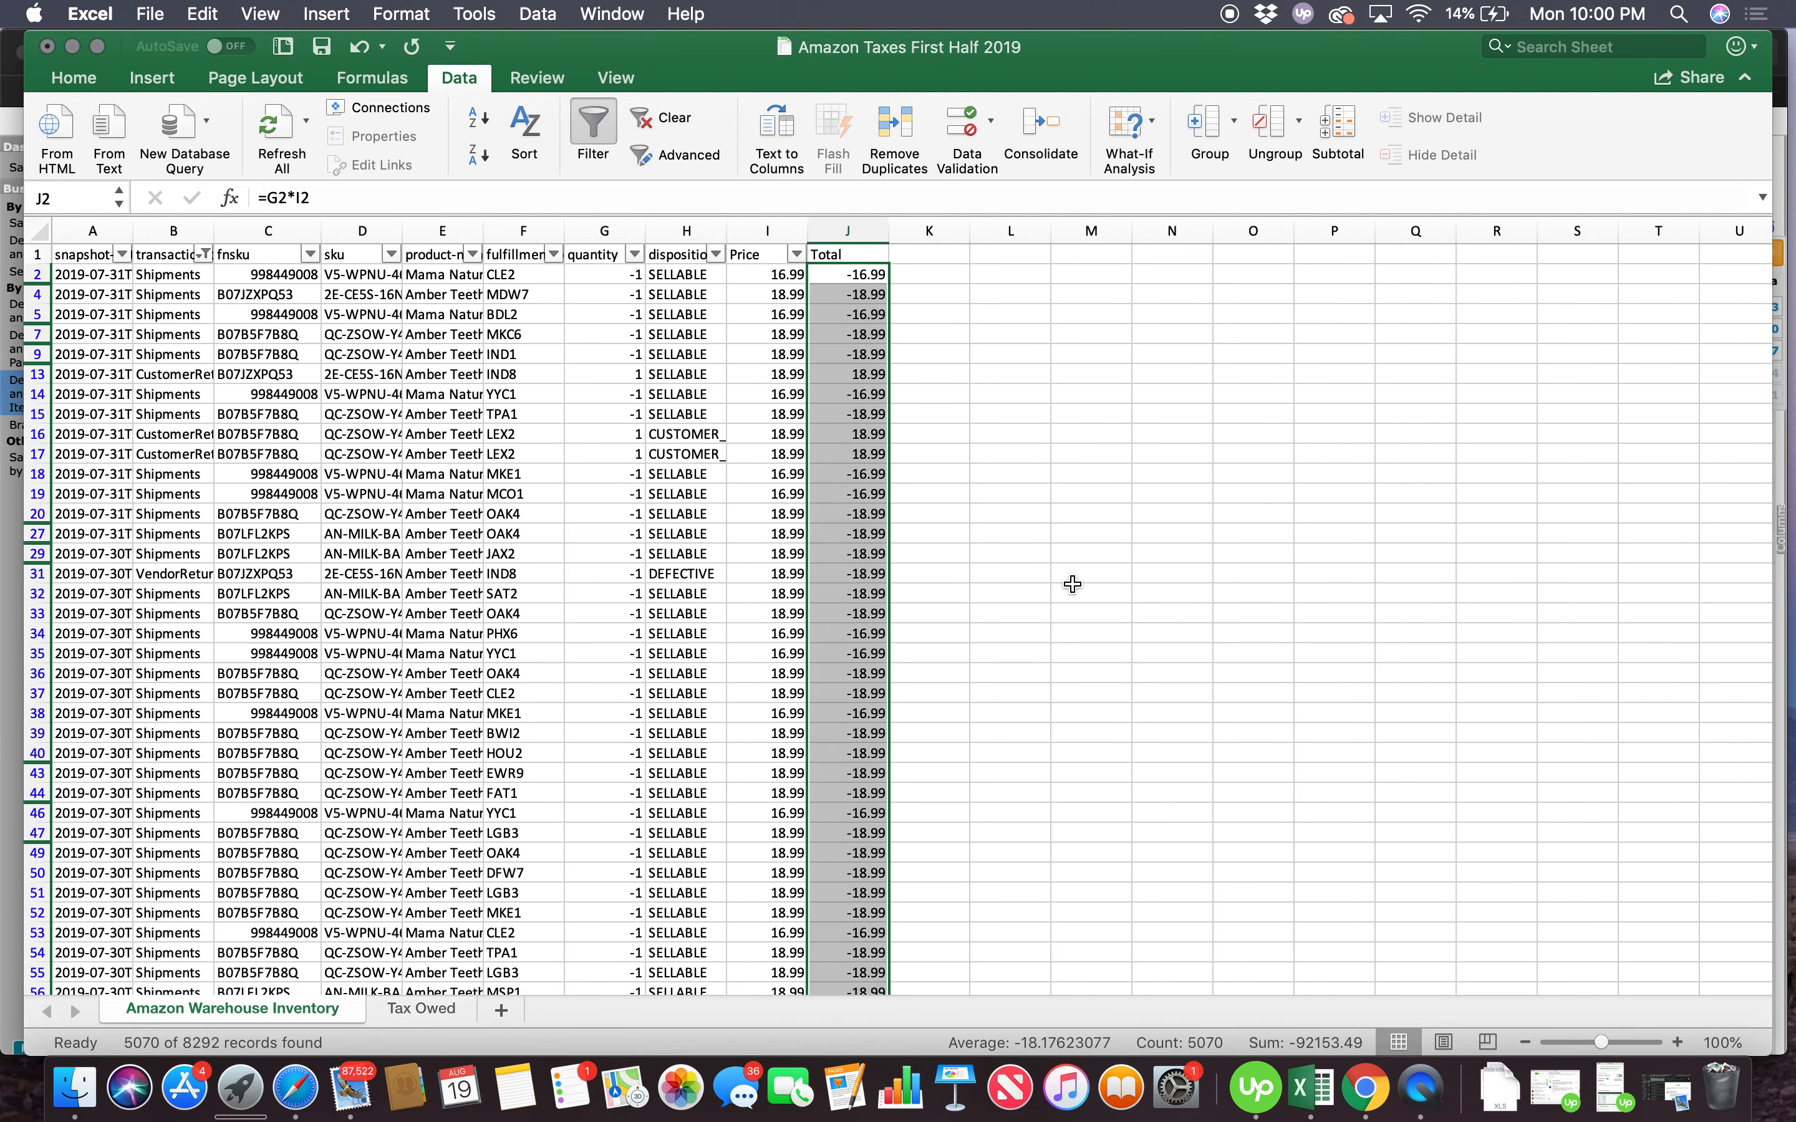
# Review the Tax Totals and Locations sheets of the 2018 Taxes Owed workbook, then close it
pyautogui.rightClick(1312, 1088)
pyautogui.click(1364, 827)
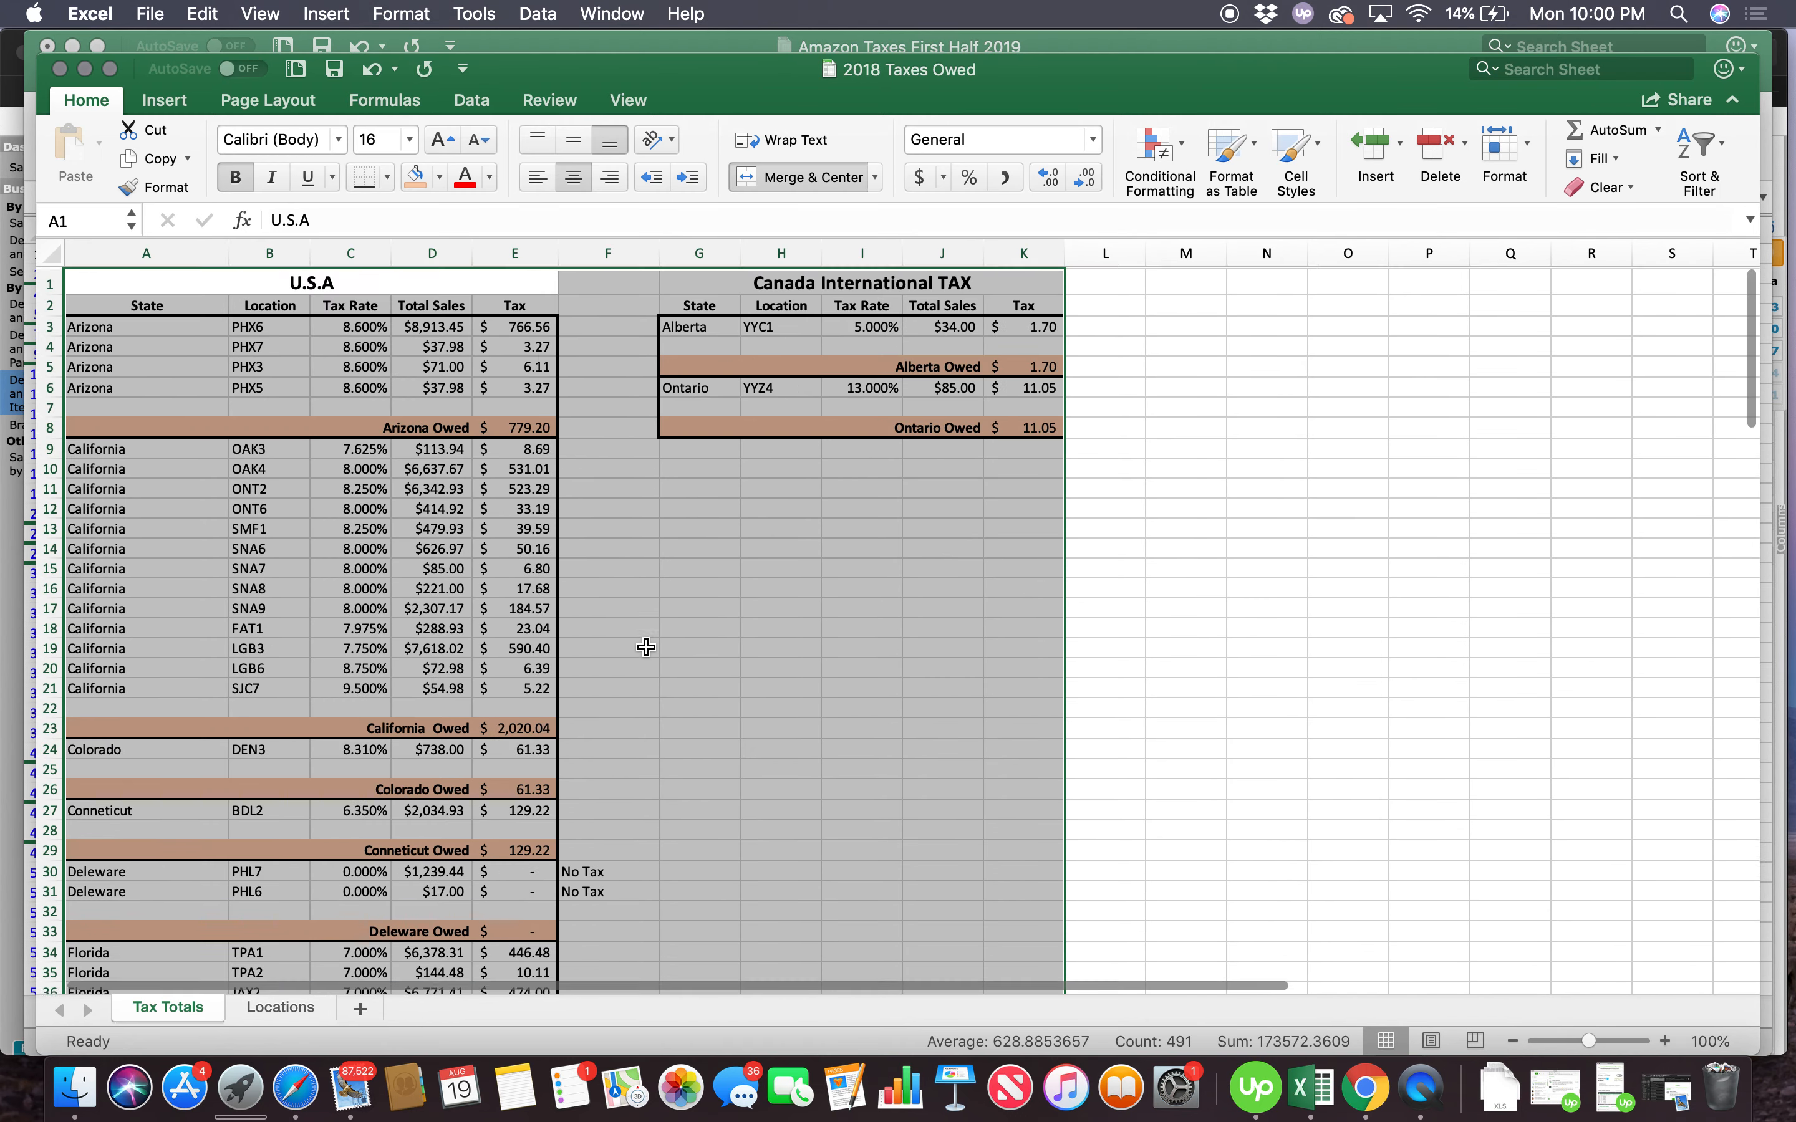
pyautogui.scroll(-5, 643, 644)
pyautogui.click(280, 1007)
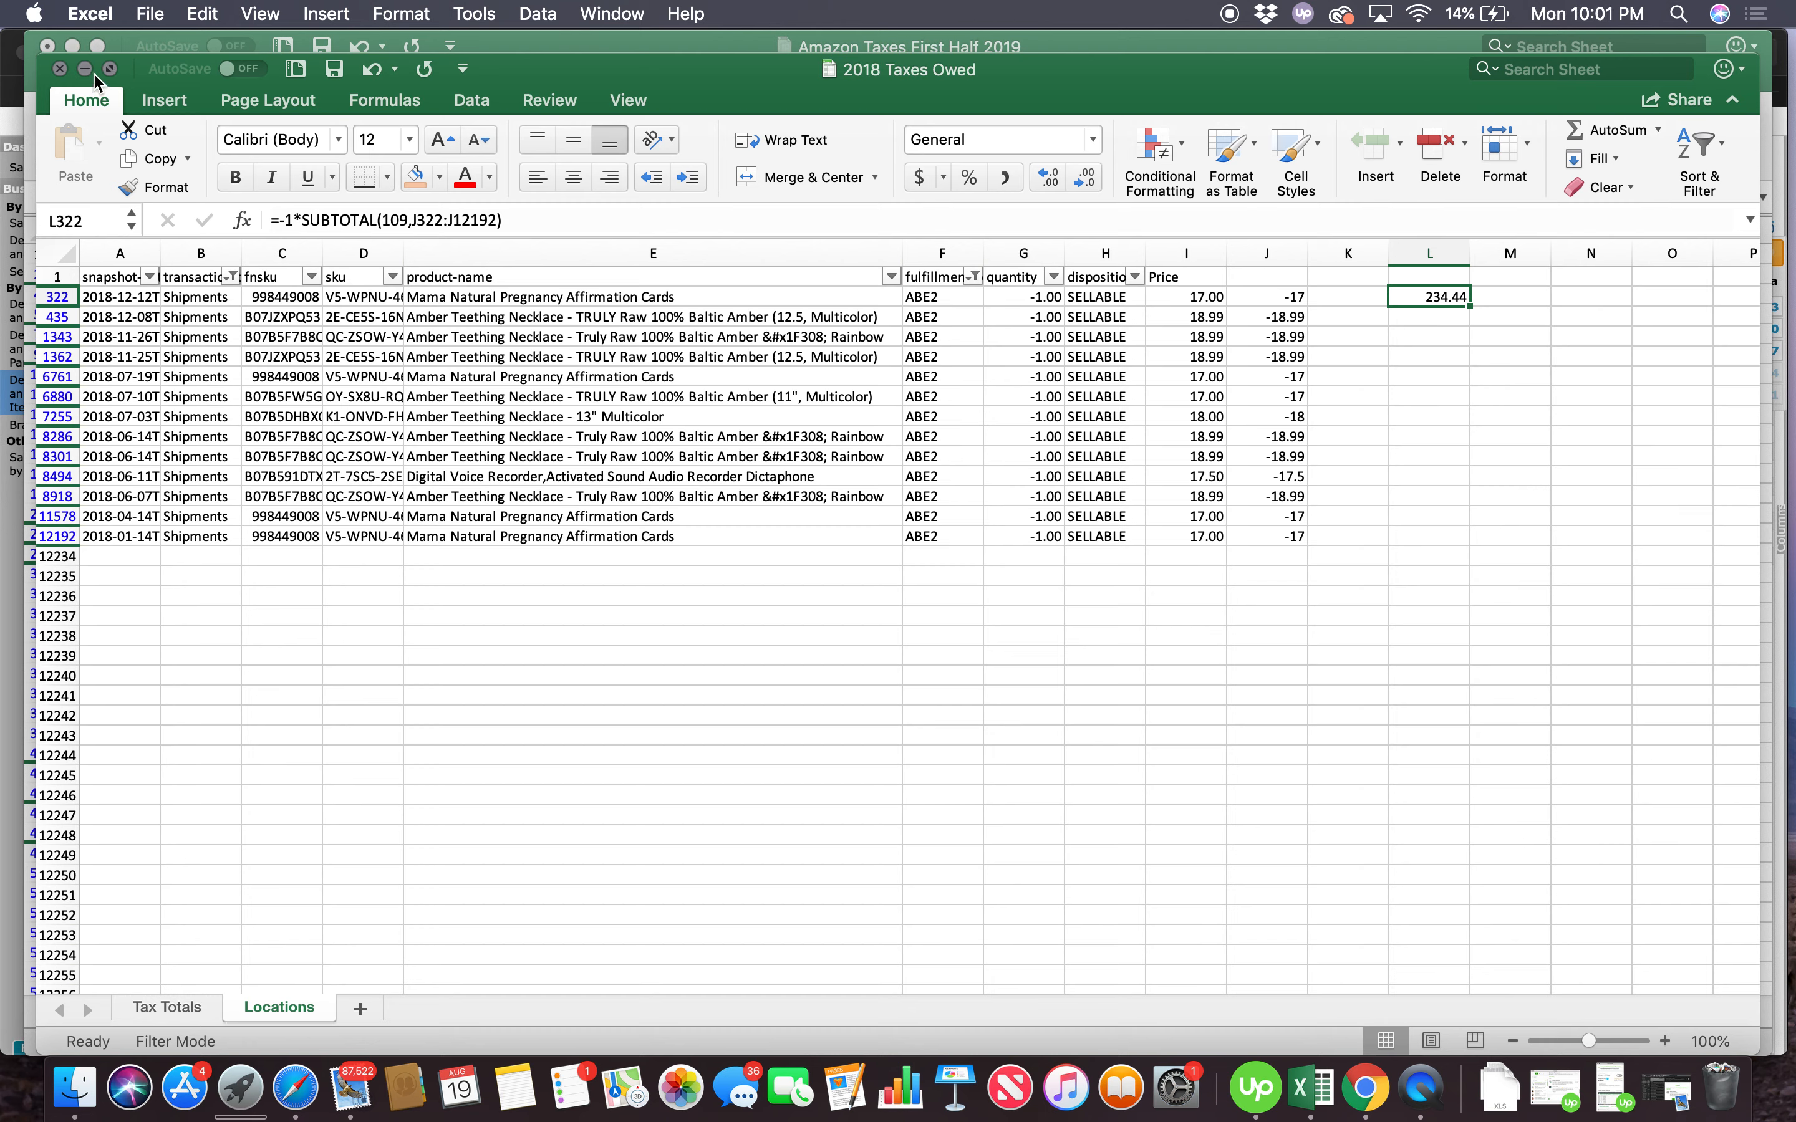
pyautogui.click(62, 71)
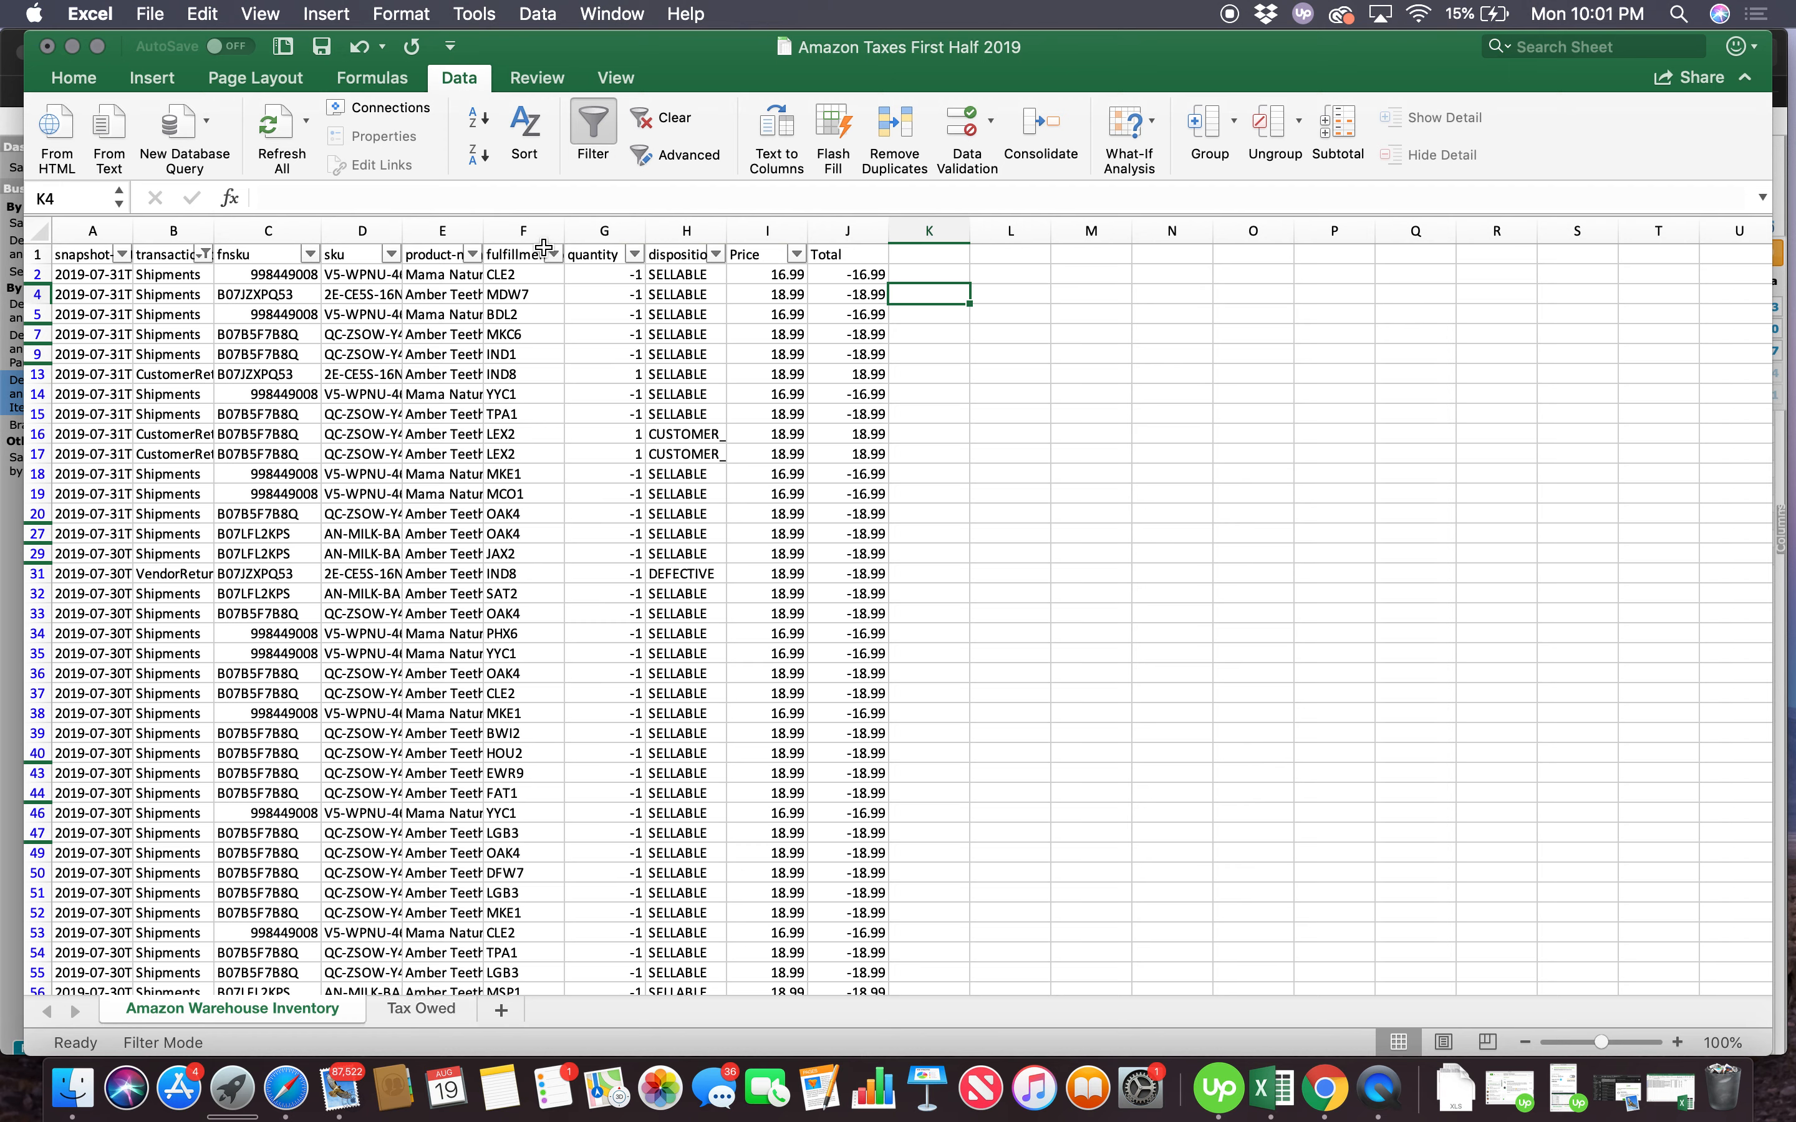
# Filter the fulfillment-center-id column to show only TPA1 and check the Tax Owed sheet for reference
pyautogui.click(554, 255)
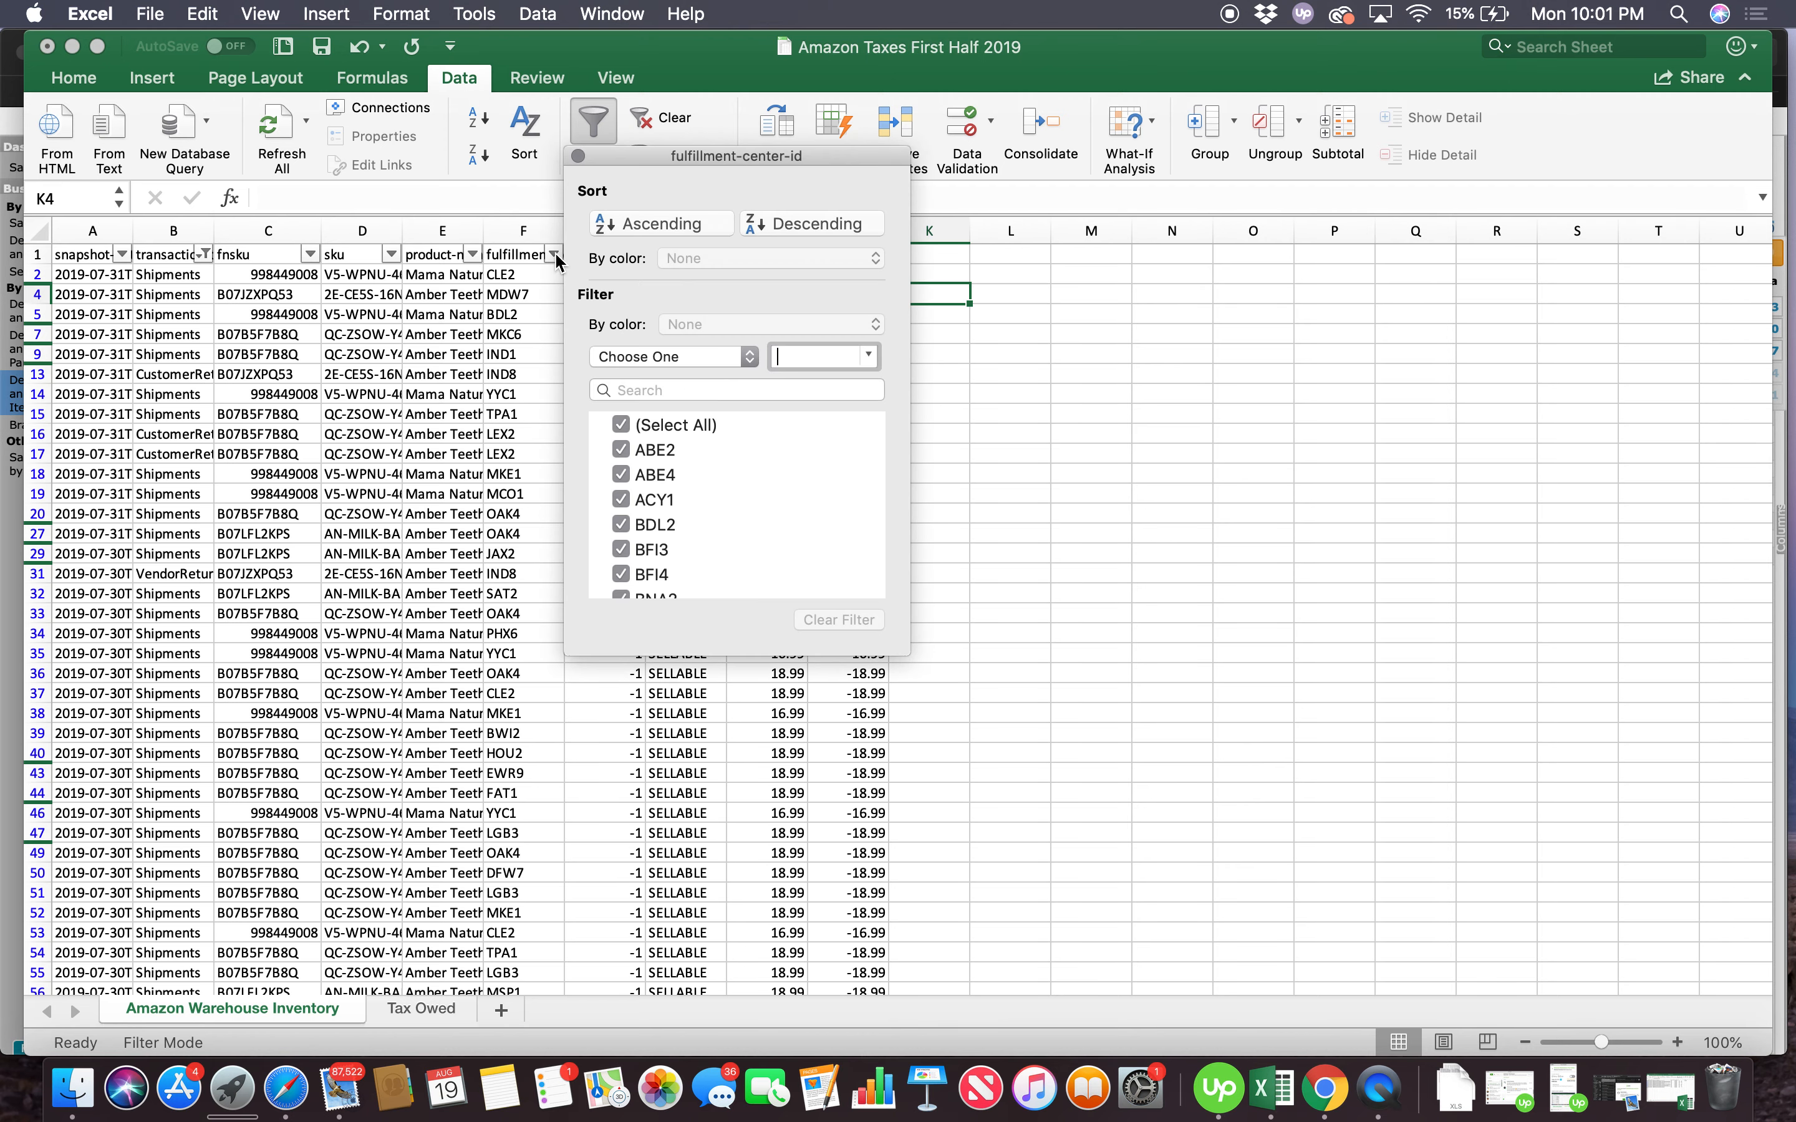
pyautogui.click(621, 425)
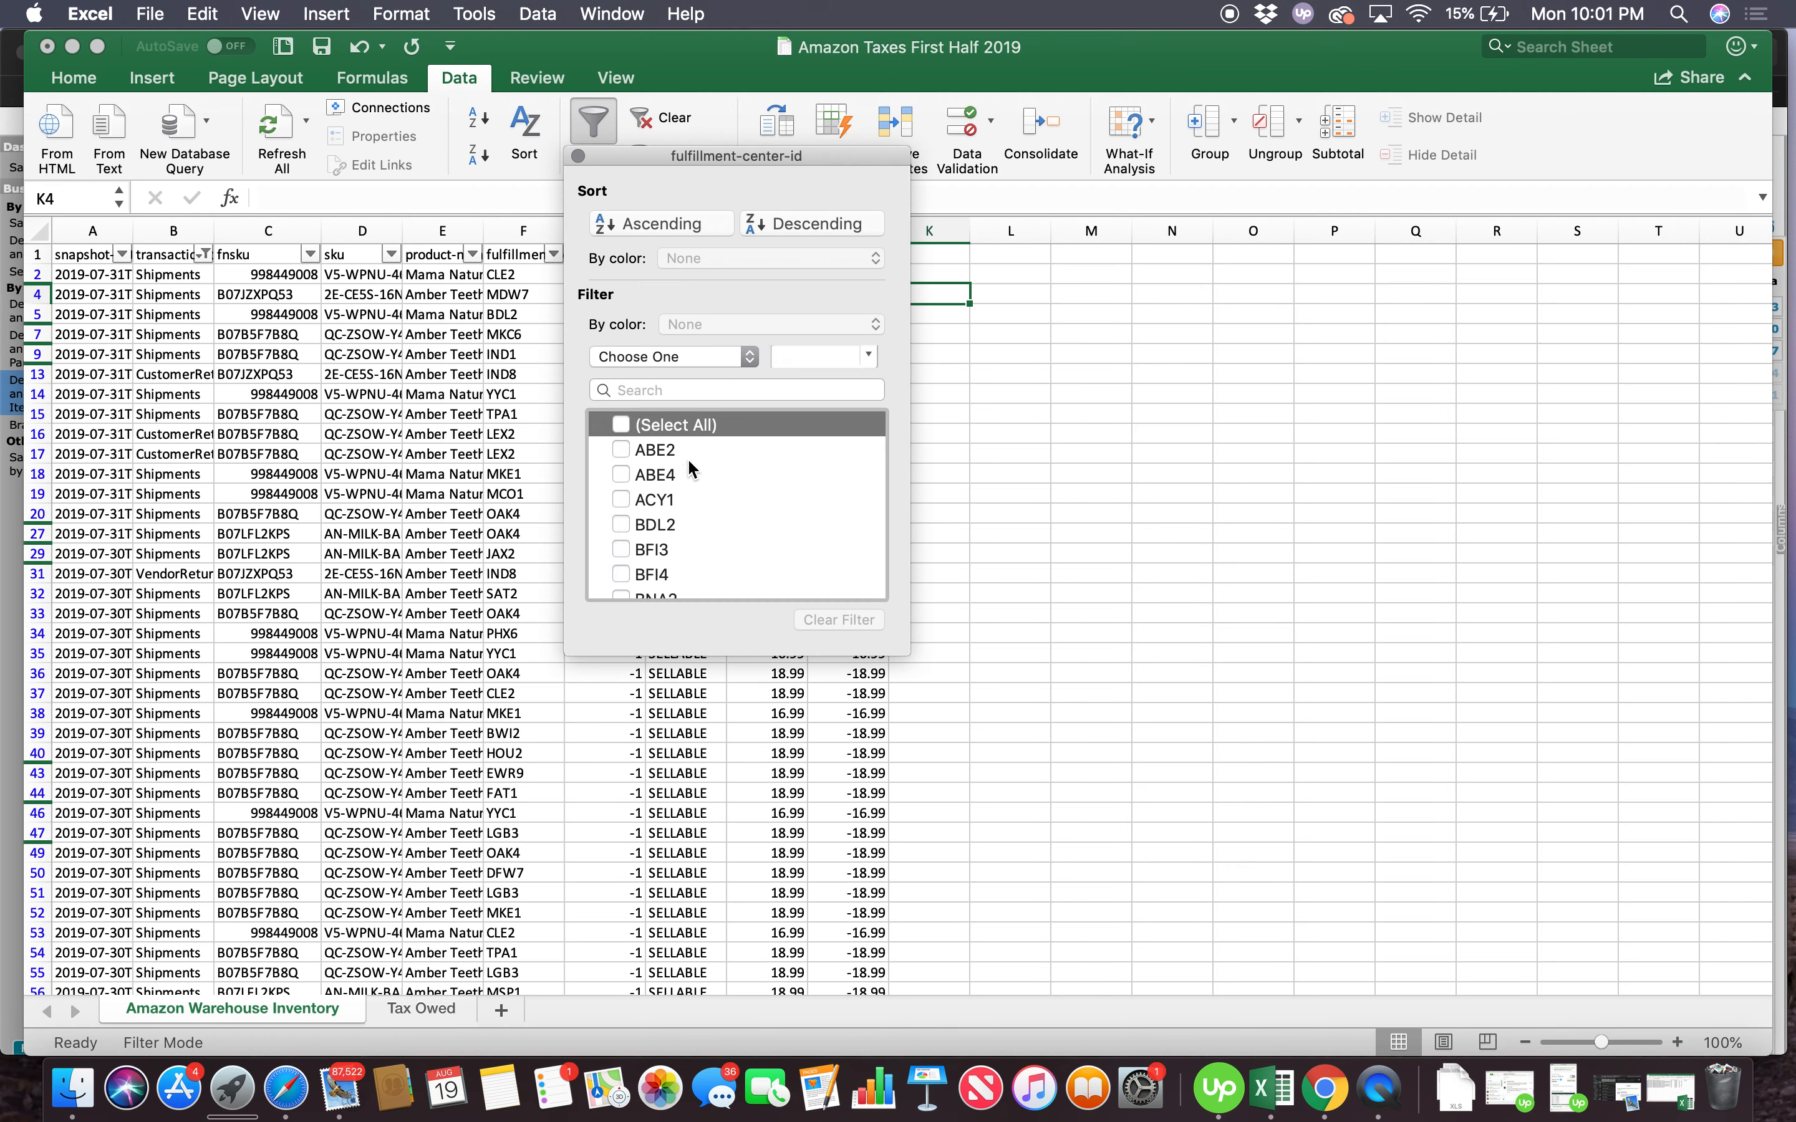
pyautogui.scroll(-10, 689, 462)
pyautogui.scroll(-5, 689, 460)
pyautogui.click(622, 511)
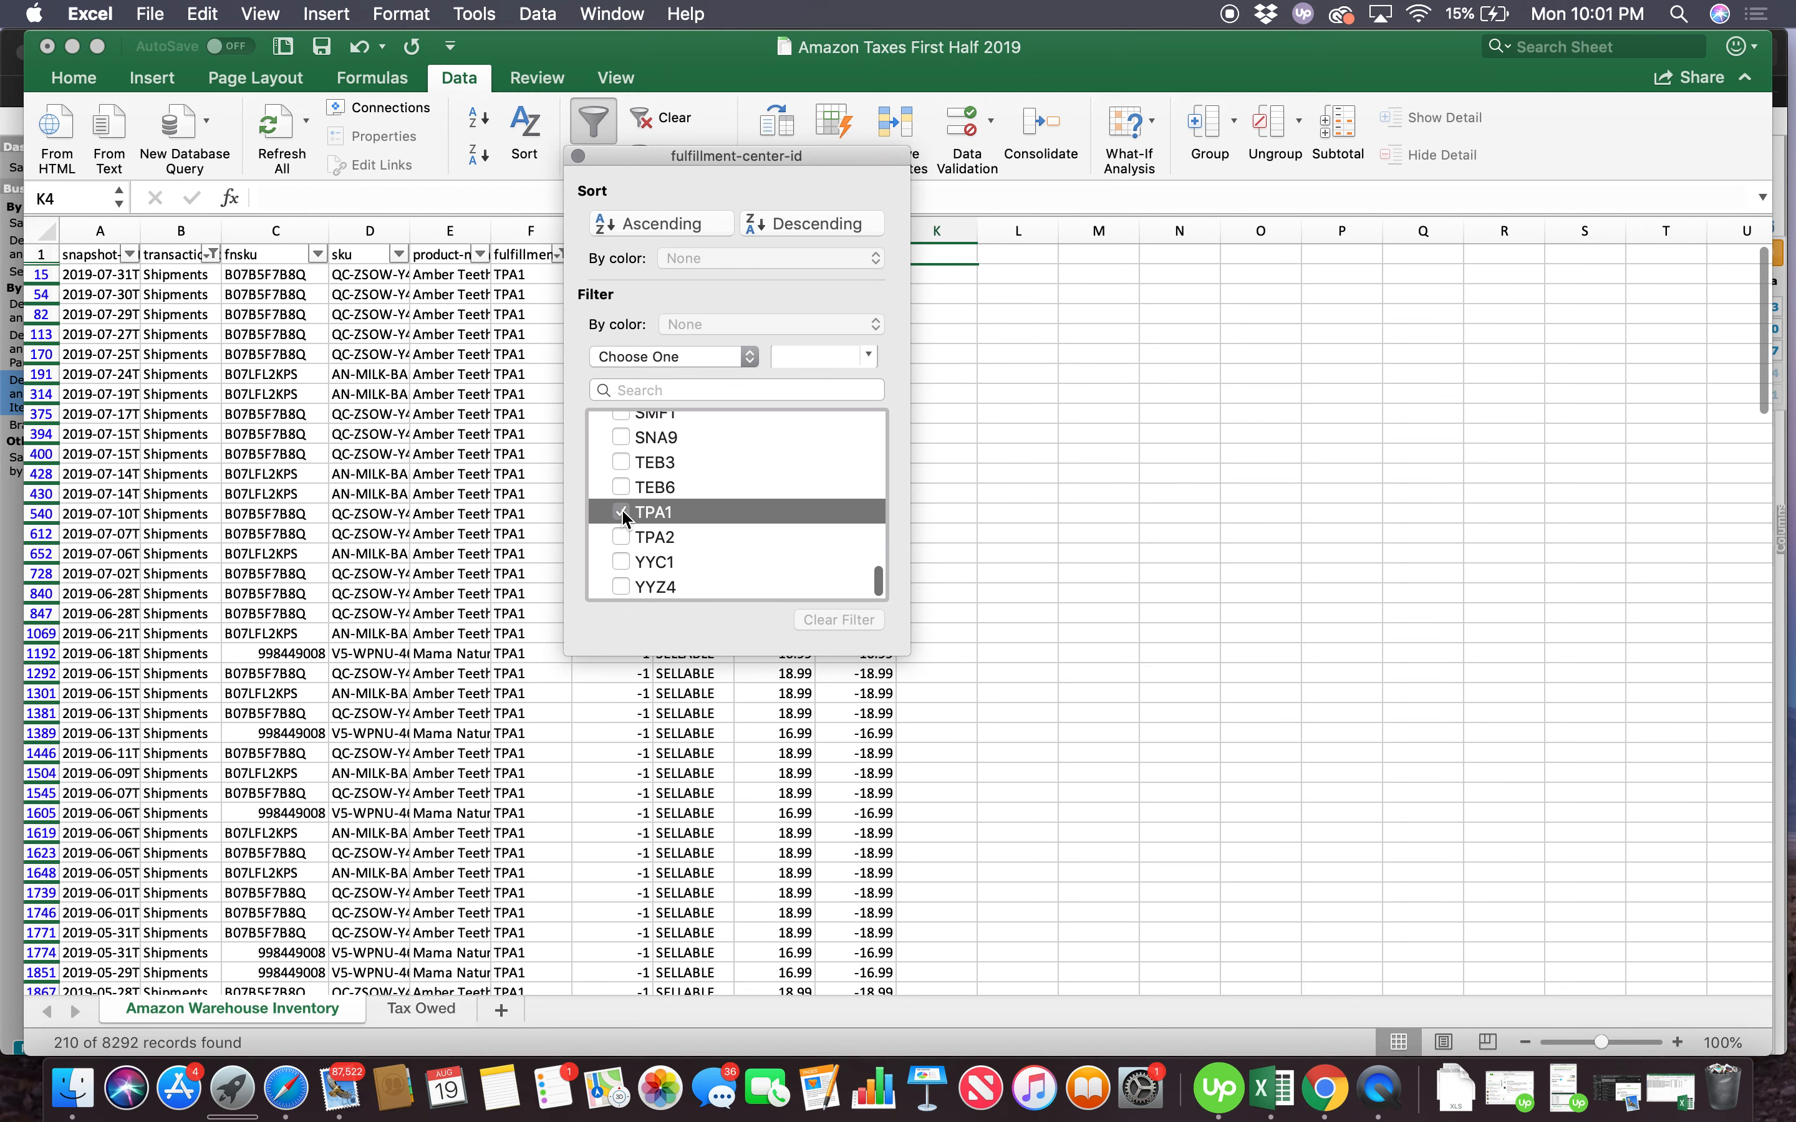
pyautogui.click(1073, 604)
pyautogui.click(421, 1008)
pyautogui.click(236, 1006)
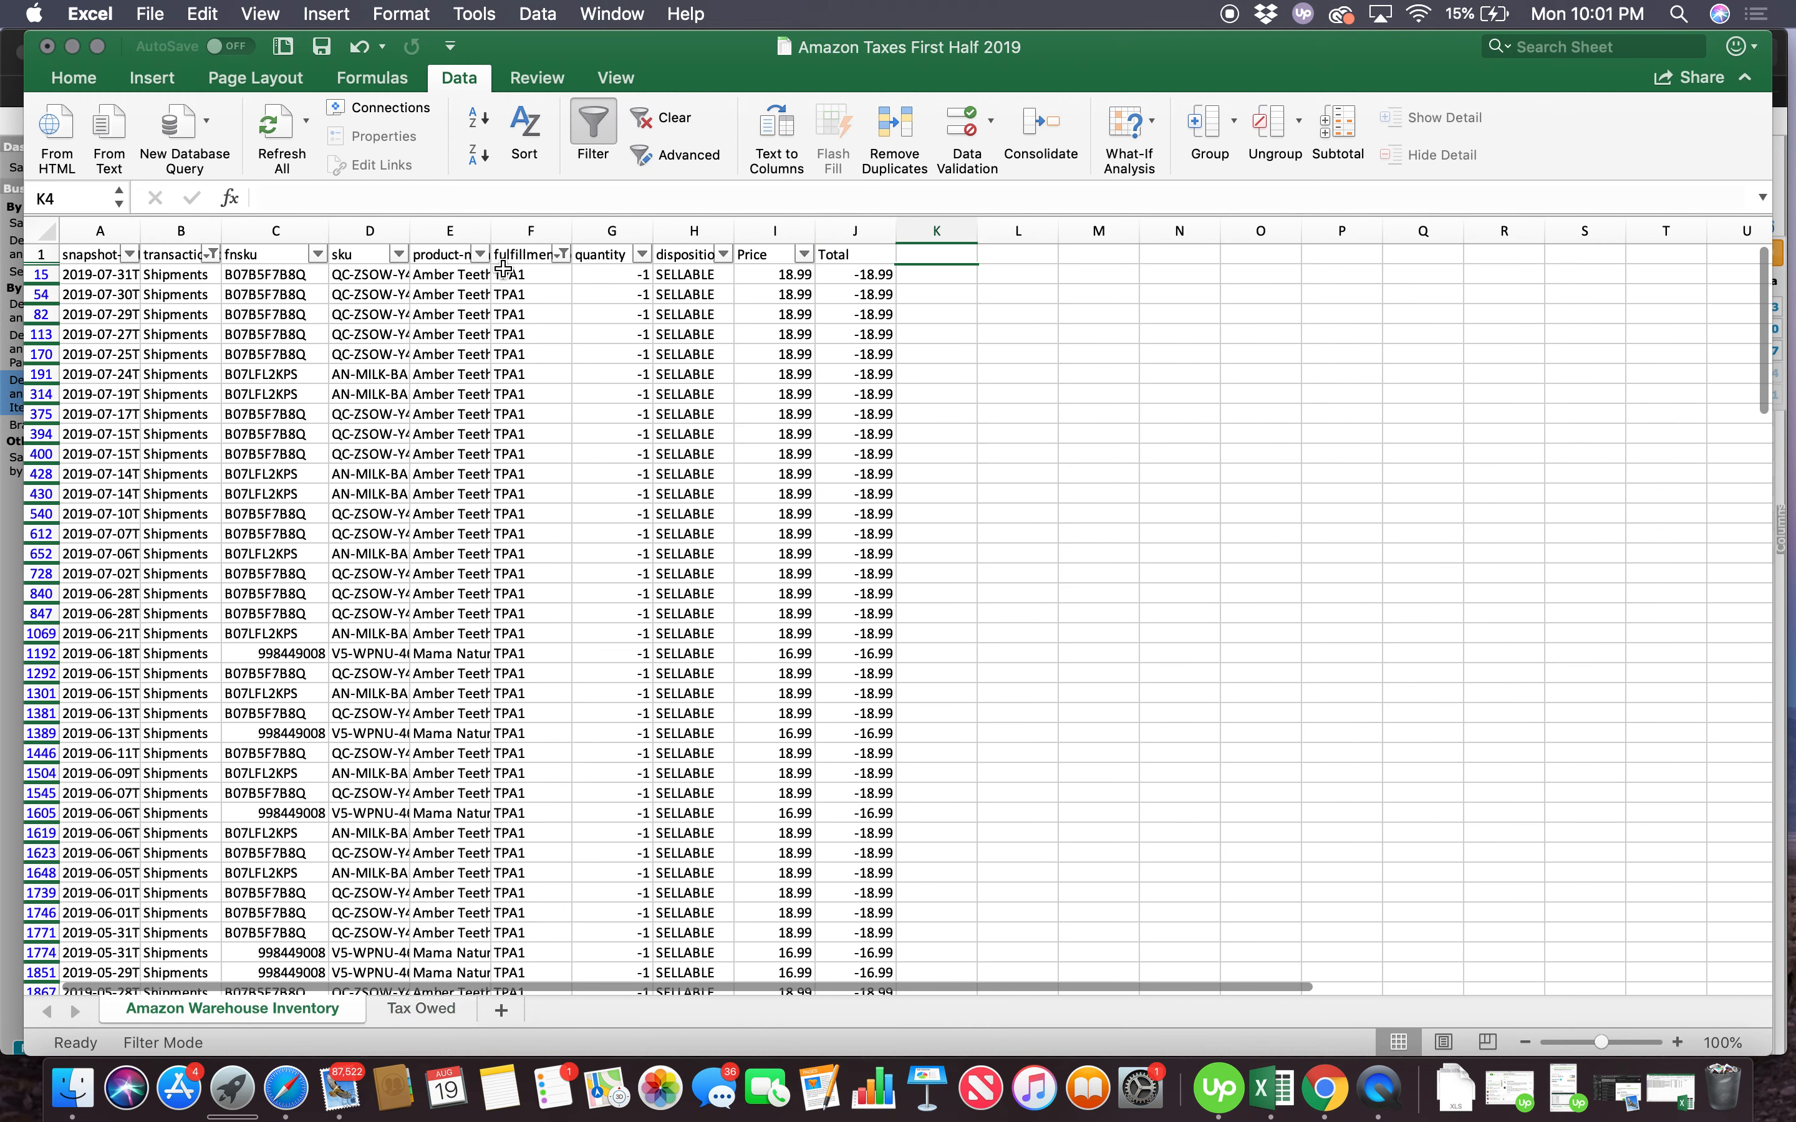
# Total the filtered TPA1 sales as a positive amount in L15 with =-1*SUBTOTAL(109,J15:J8105)
pyautogui.scroll(-5, 538, 663)
pyautogui.scroll(5, 538, 662)
pyautogui.click(1018, 274)
pyautogui.write('=')
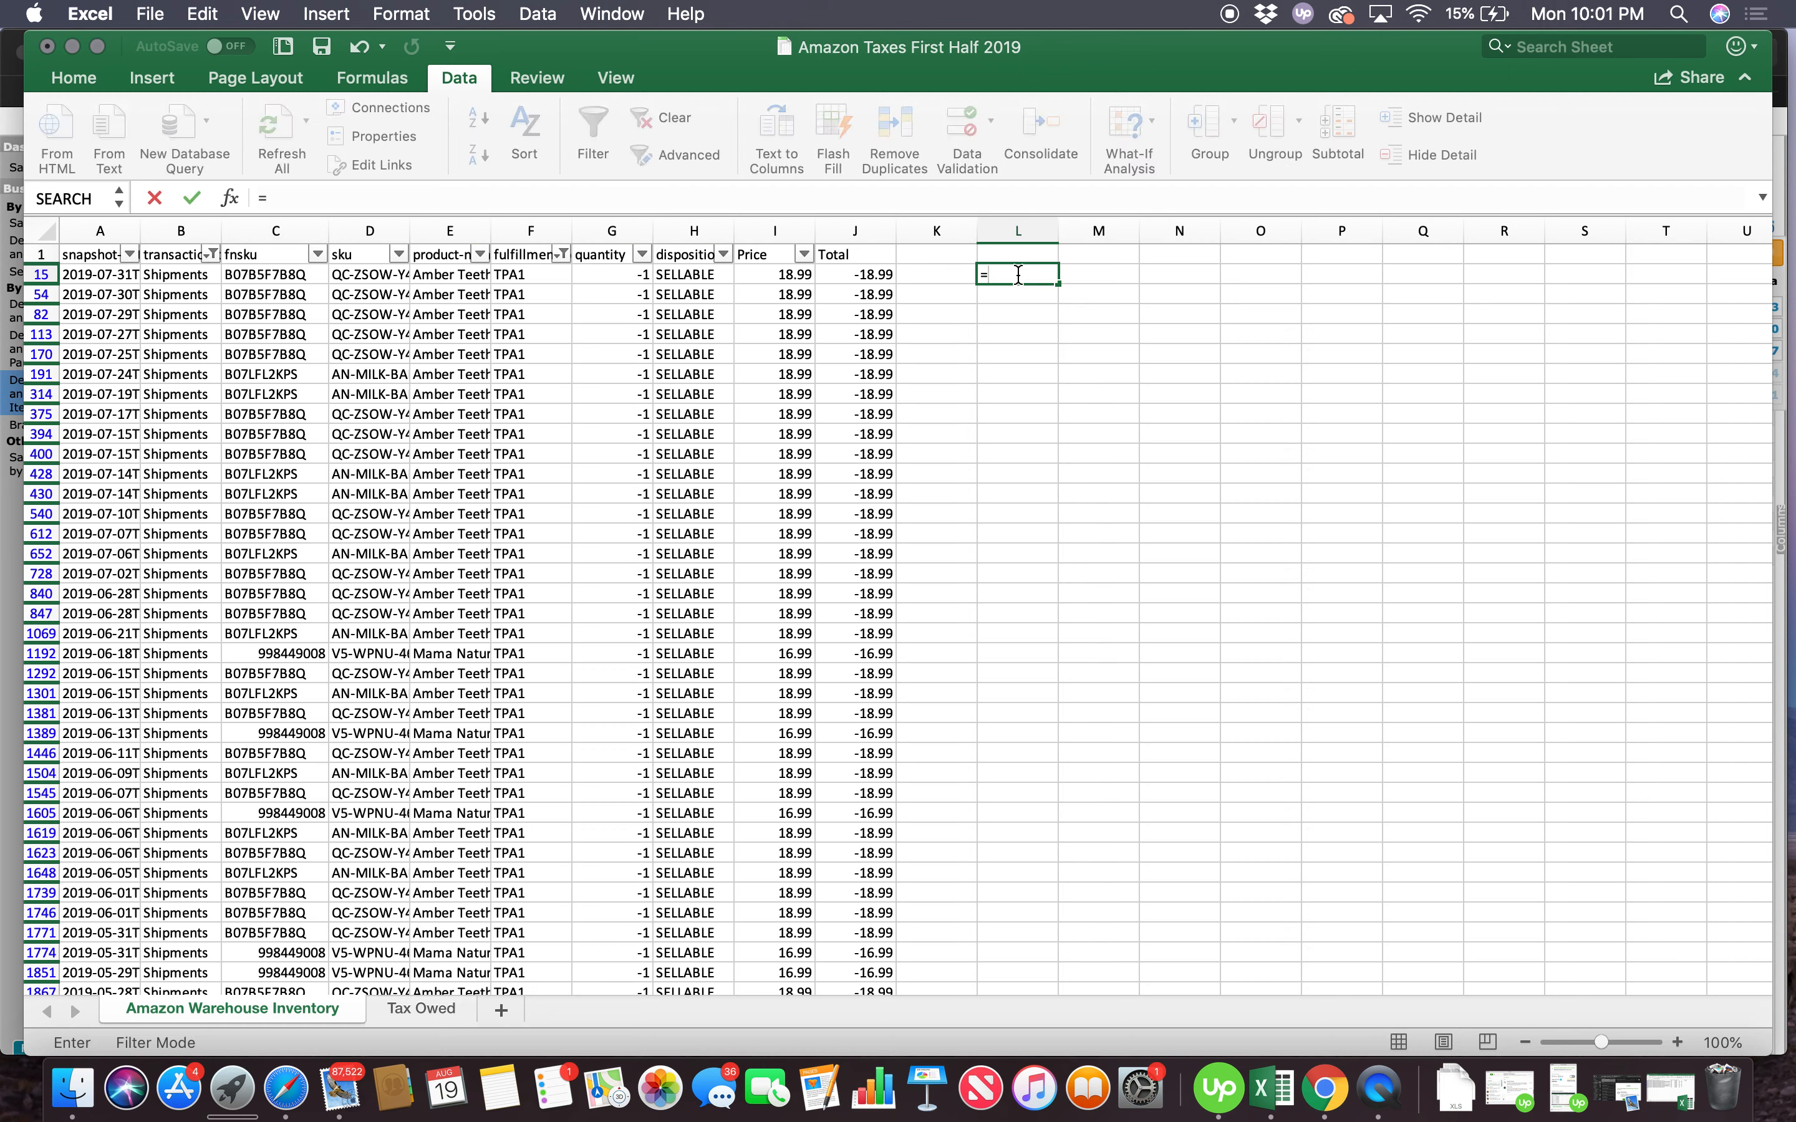
pyautogui.write('-1*SUB')
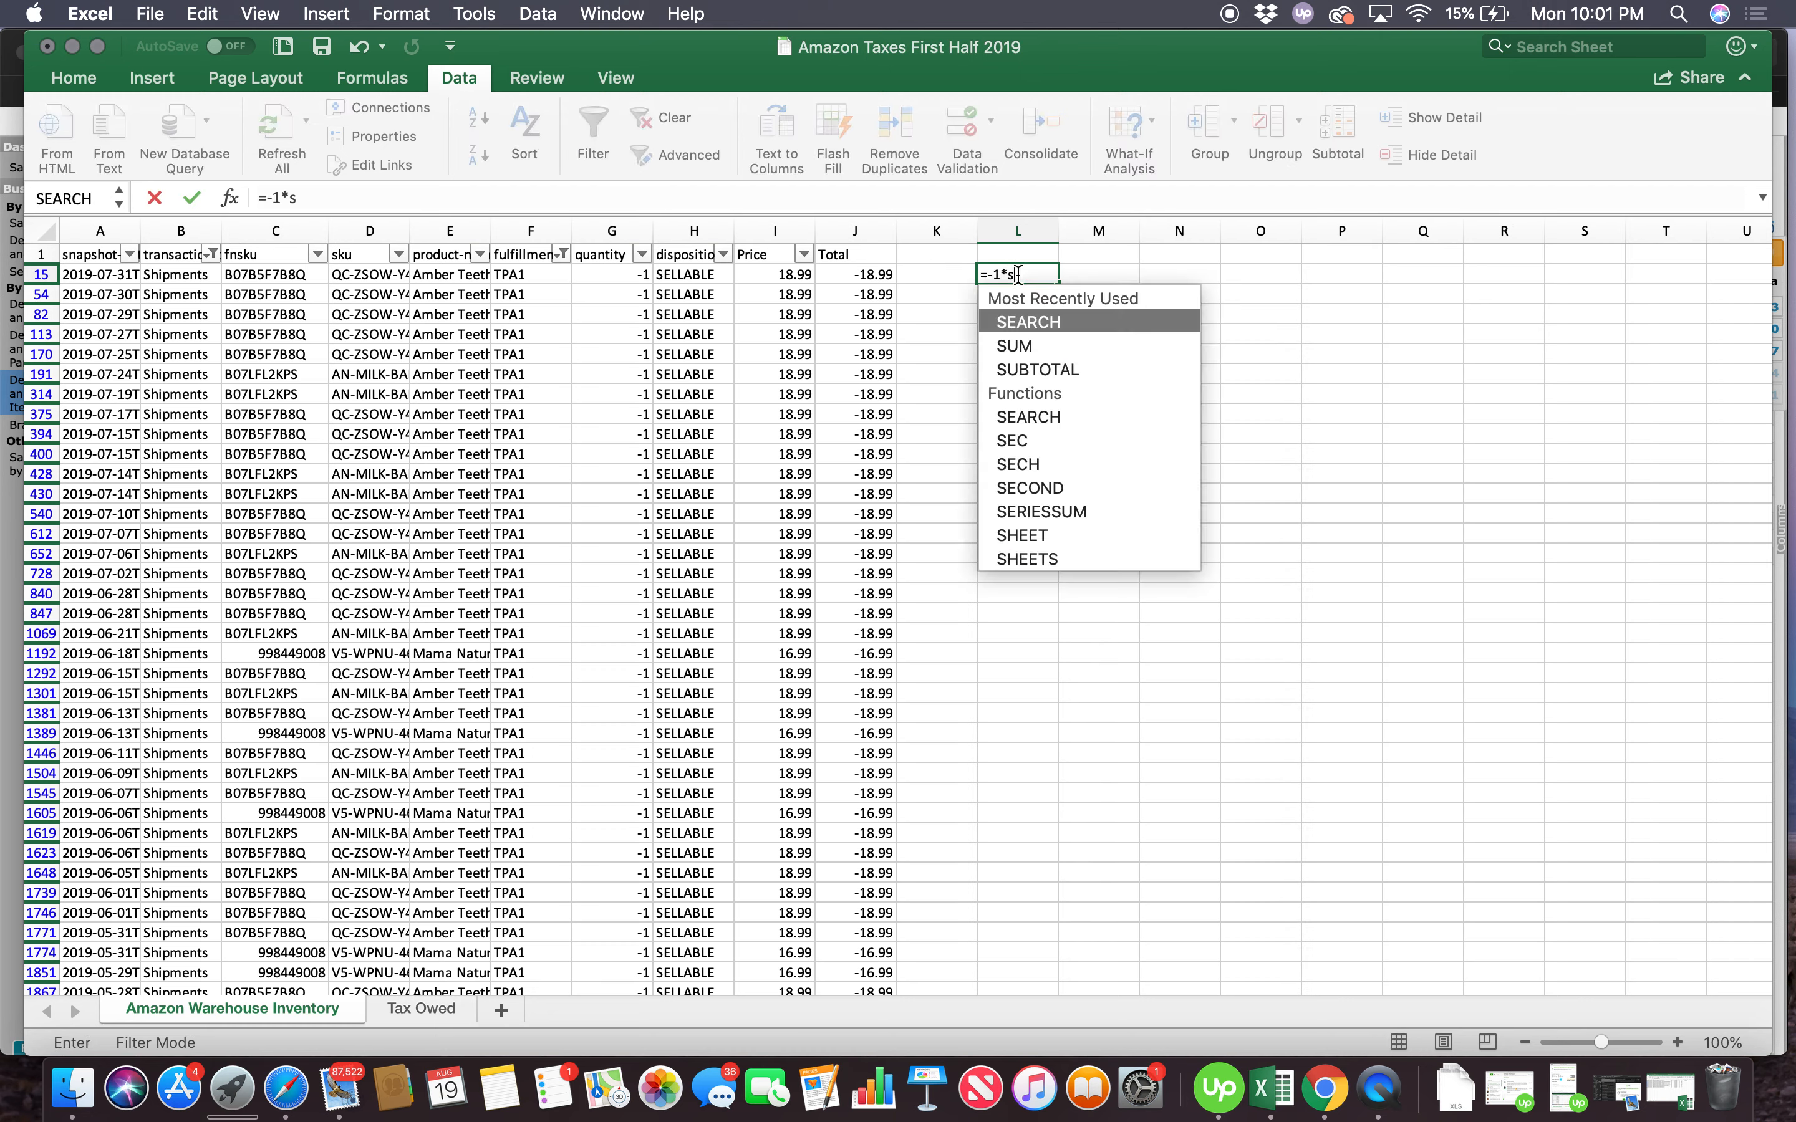
pyautogui.press('Tab')
pyautogui.write('109,')
pyautogui.moveTo(855, 273); pyautogui.dragTo(868, 835)
pyautogui.press('Return')
pyautogui.scroll(10, 1042, 337)
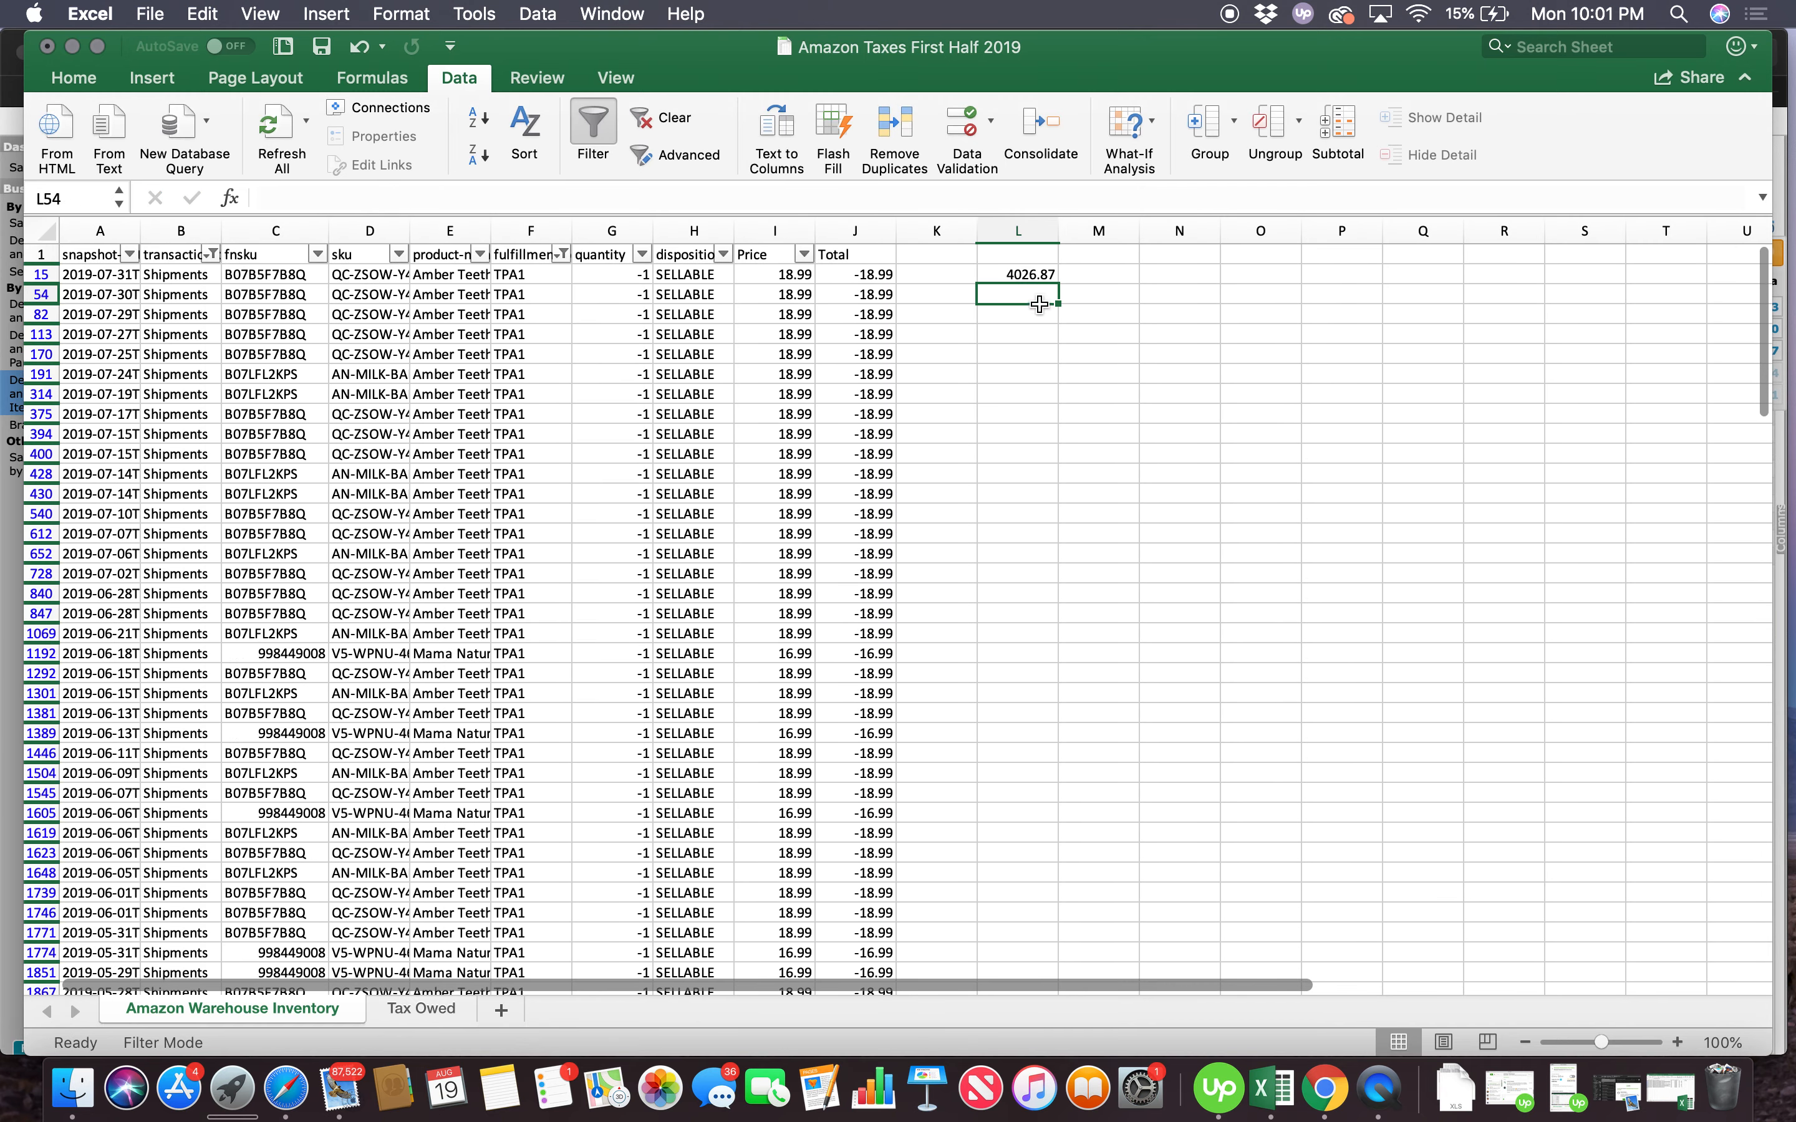
pyautogui.click(1027, 281)
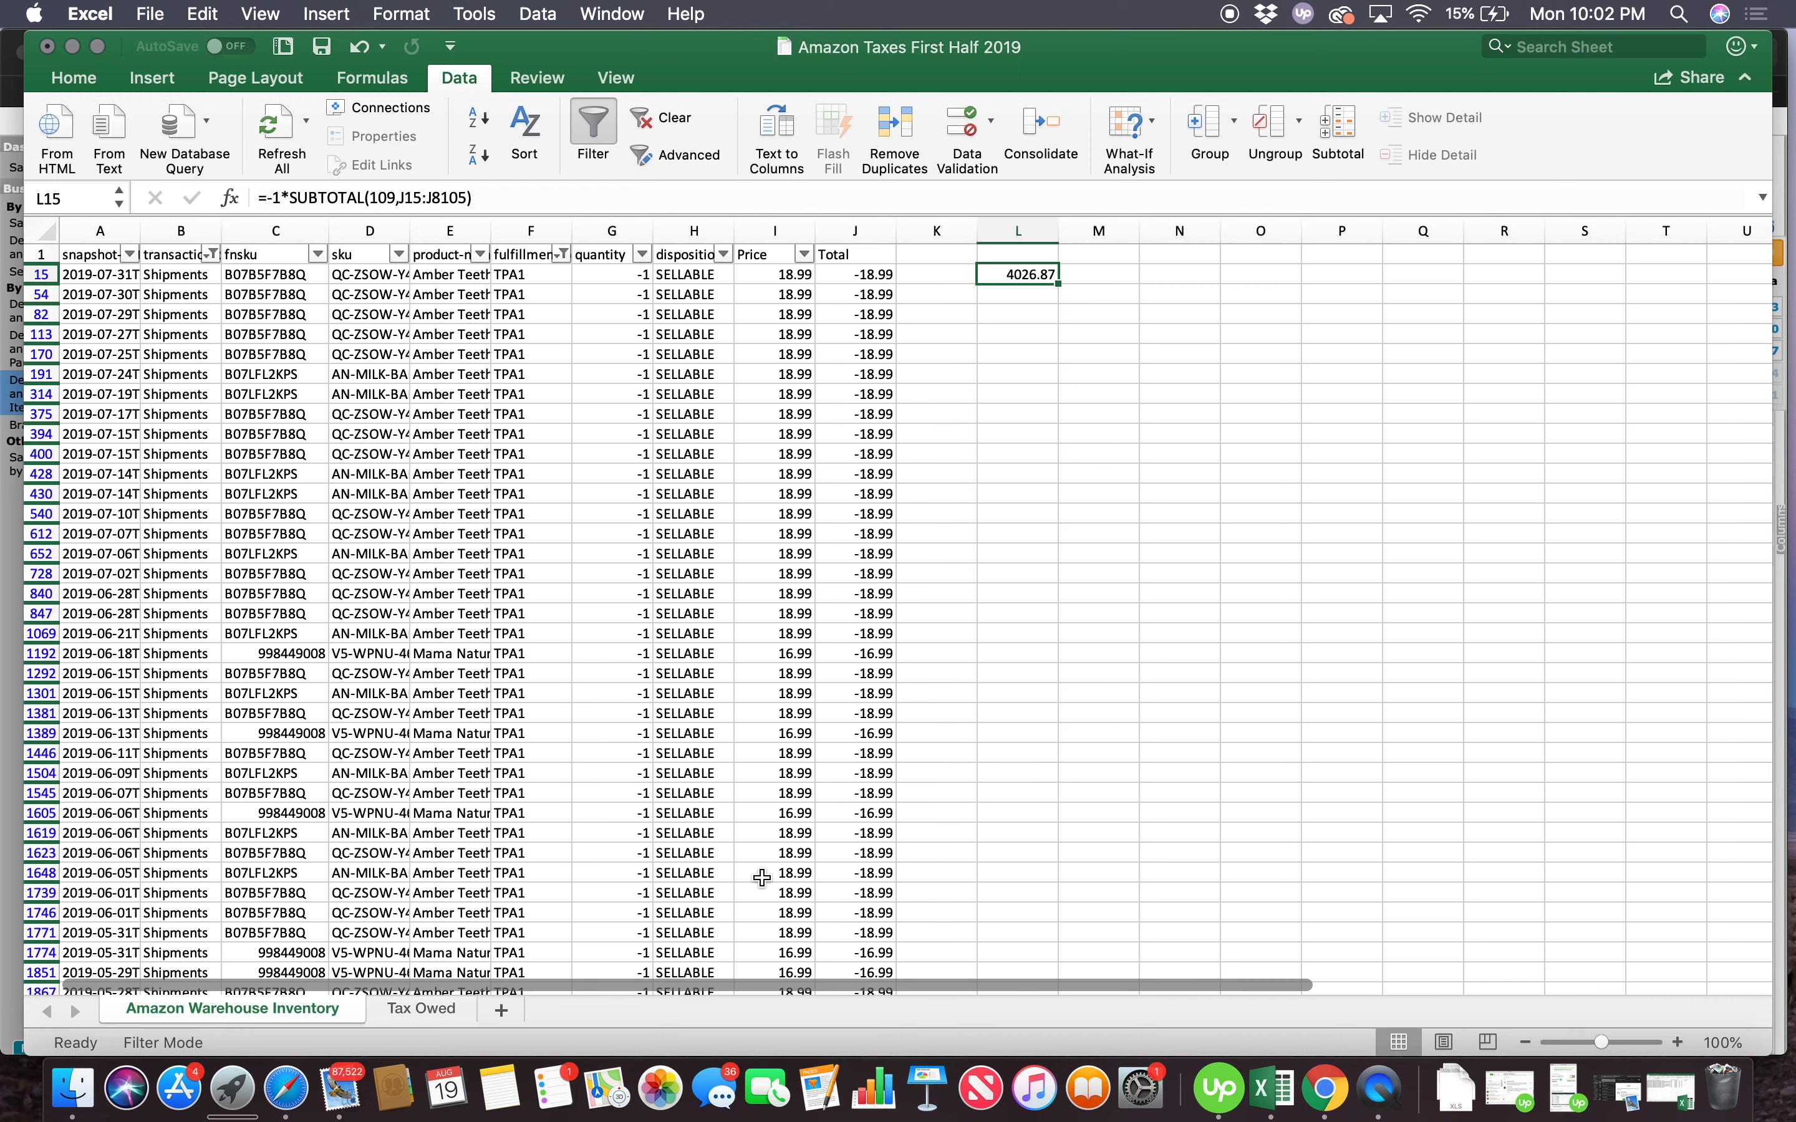
# Enter 4026.97 as the sales total for Florida's TPA1 in cell D34 of the Tax Owed sheet
pyautogui.click(426, 1010)
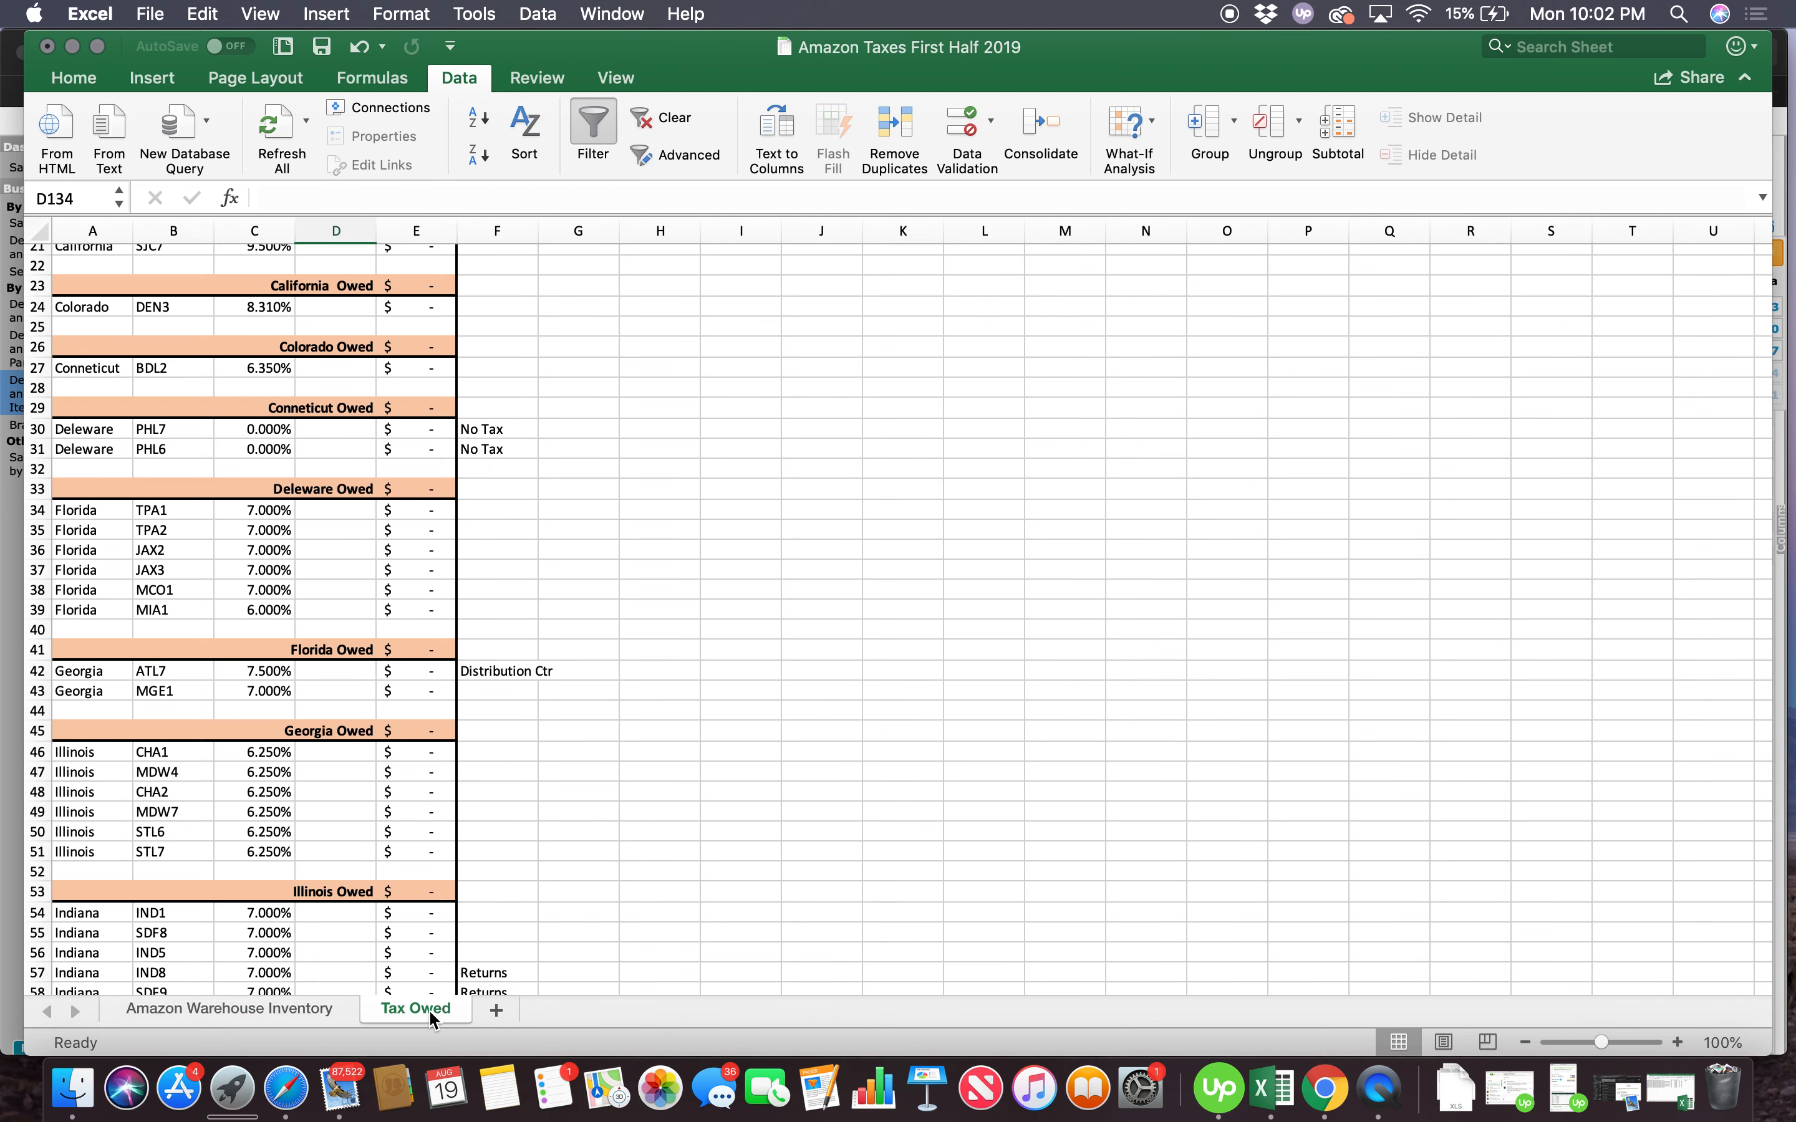
pyautogui.click(341, 508)
pyautogui.write('4026.')
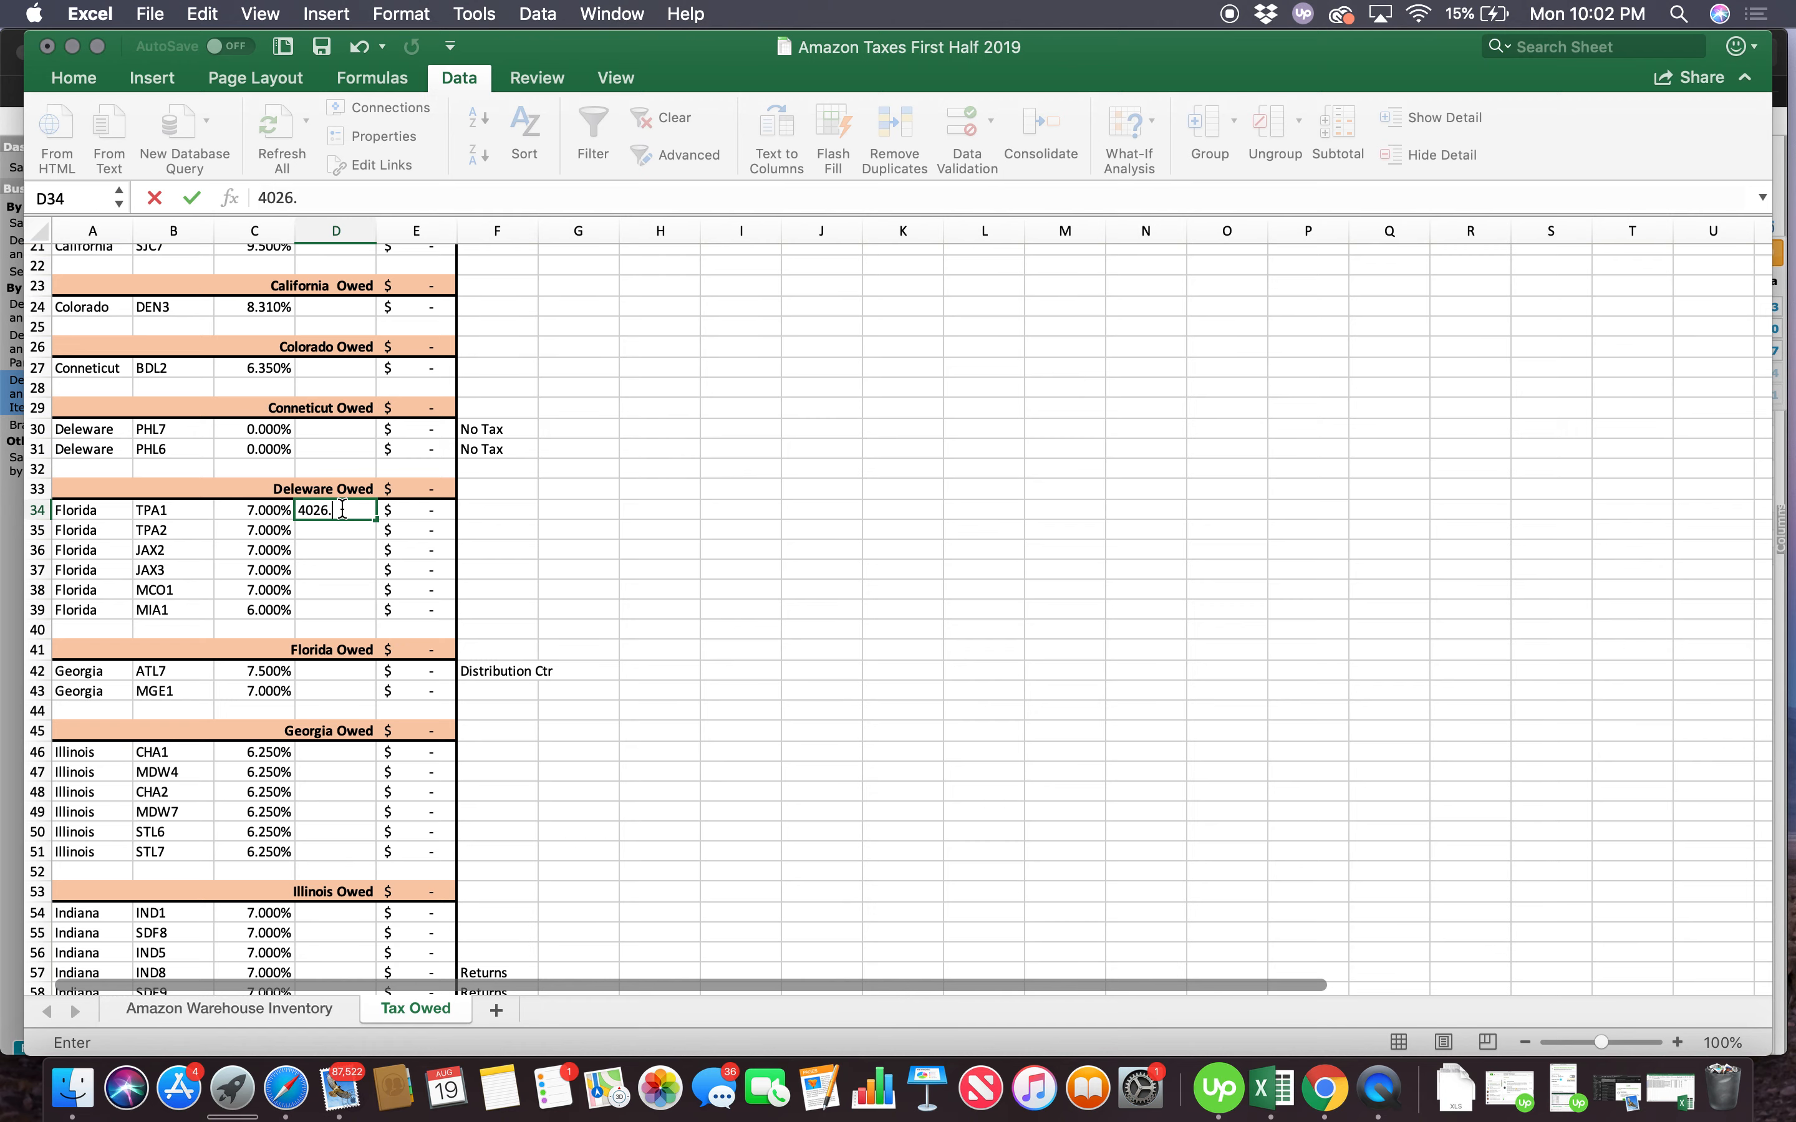
pyautogui.click(312, 1006)
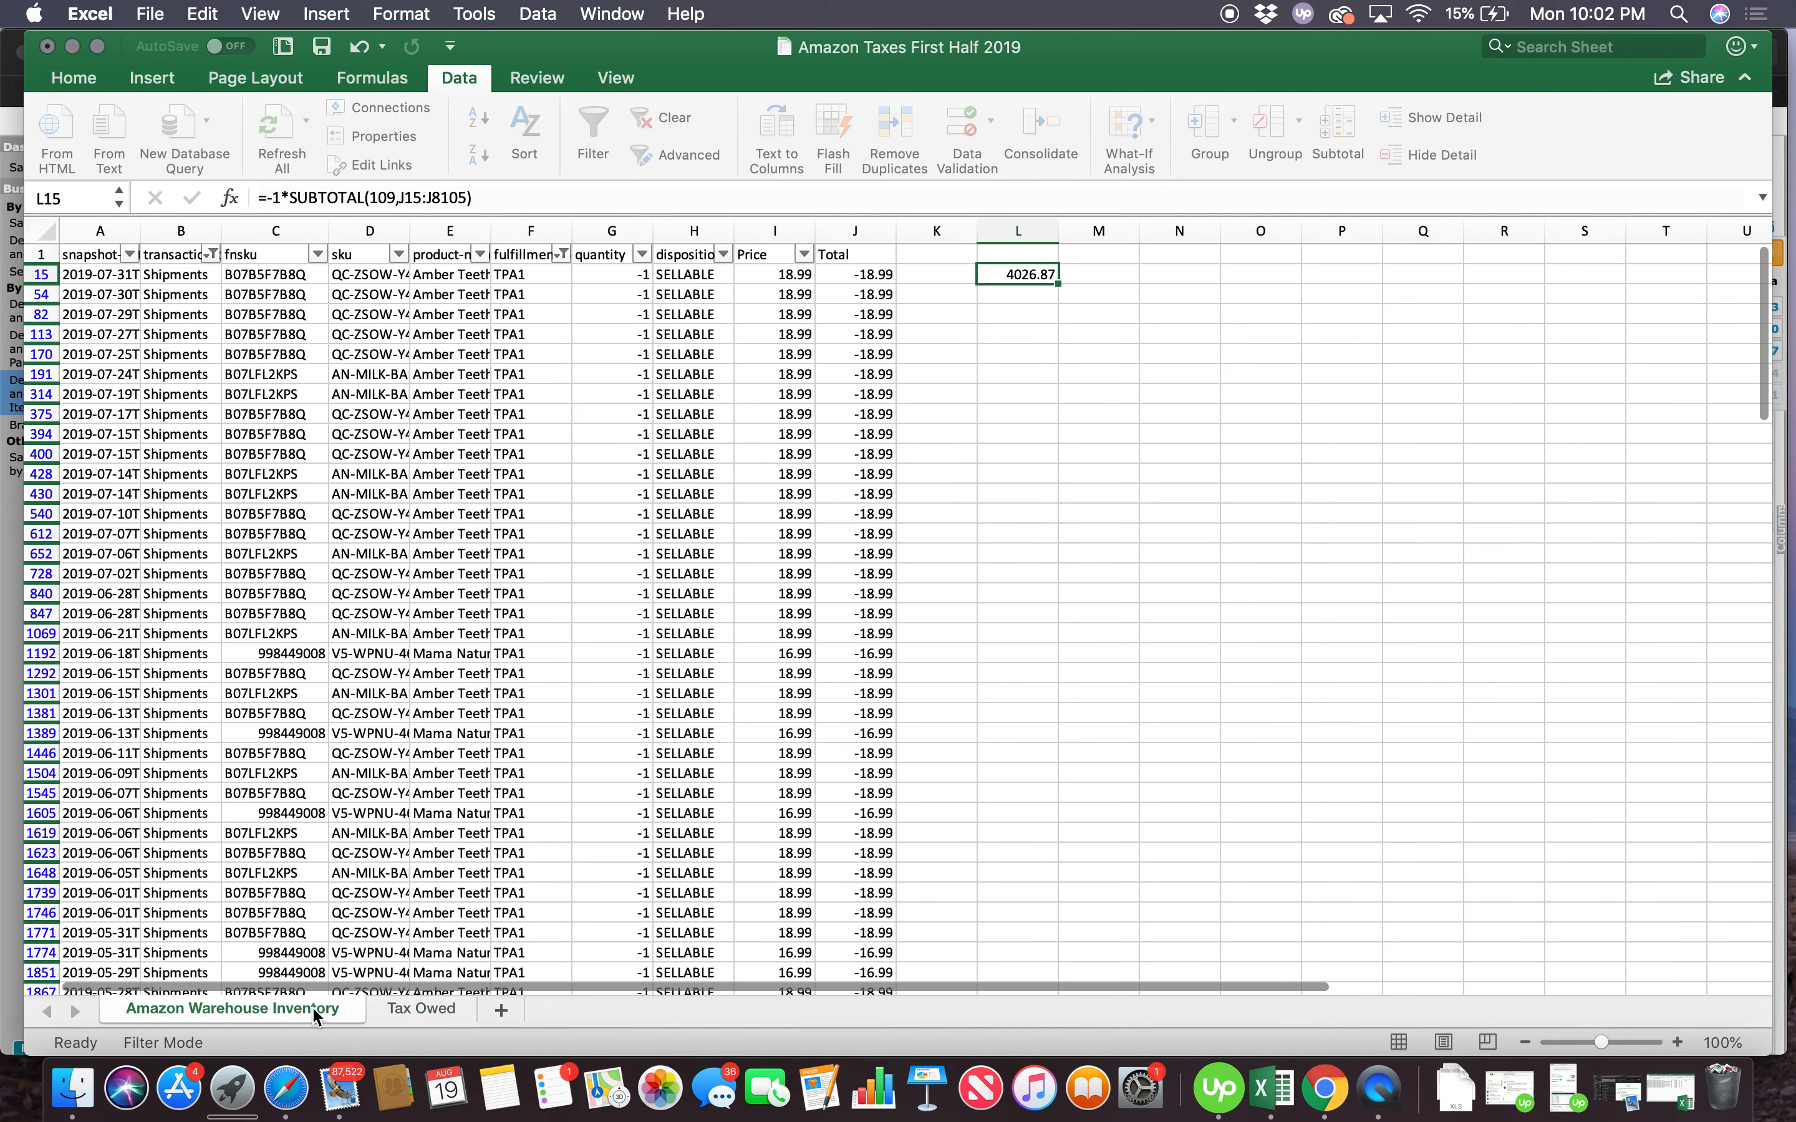
pyautogui.click(440, 1007)
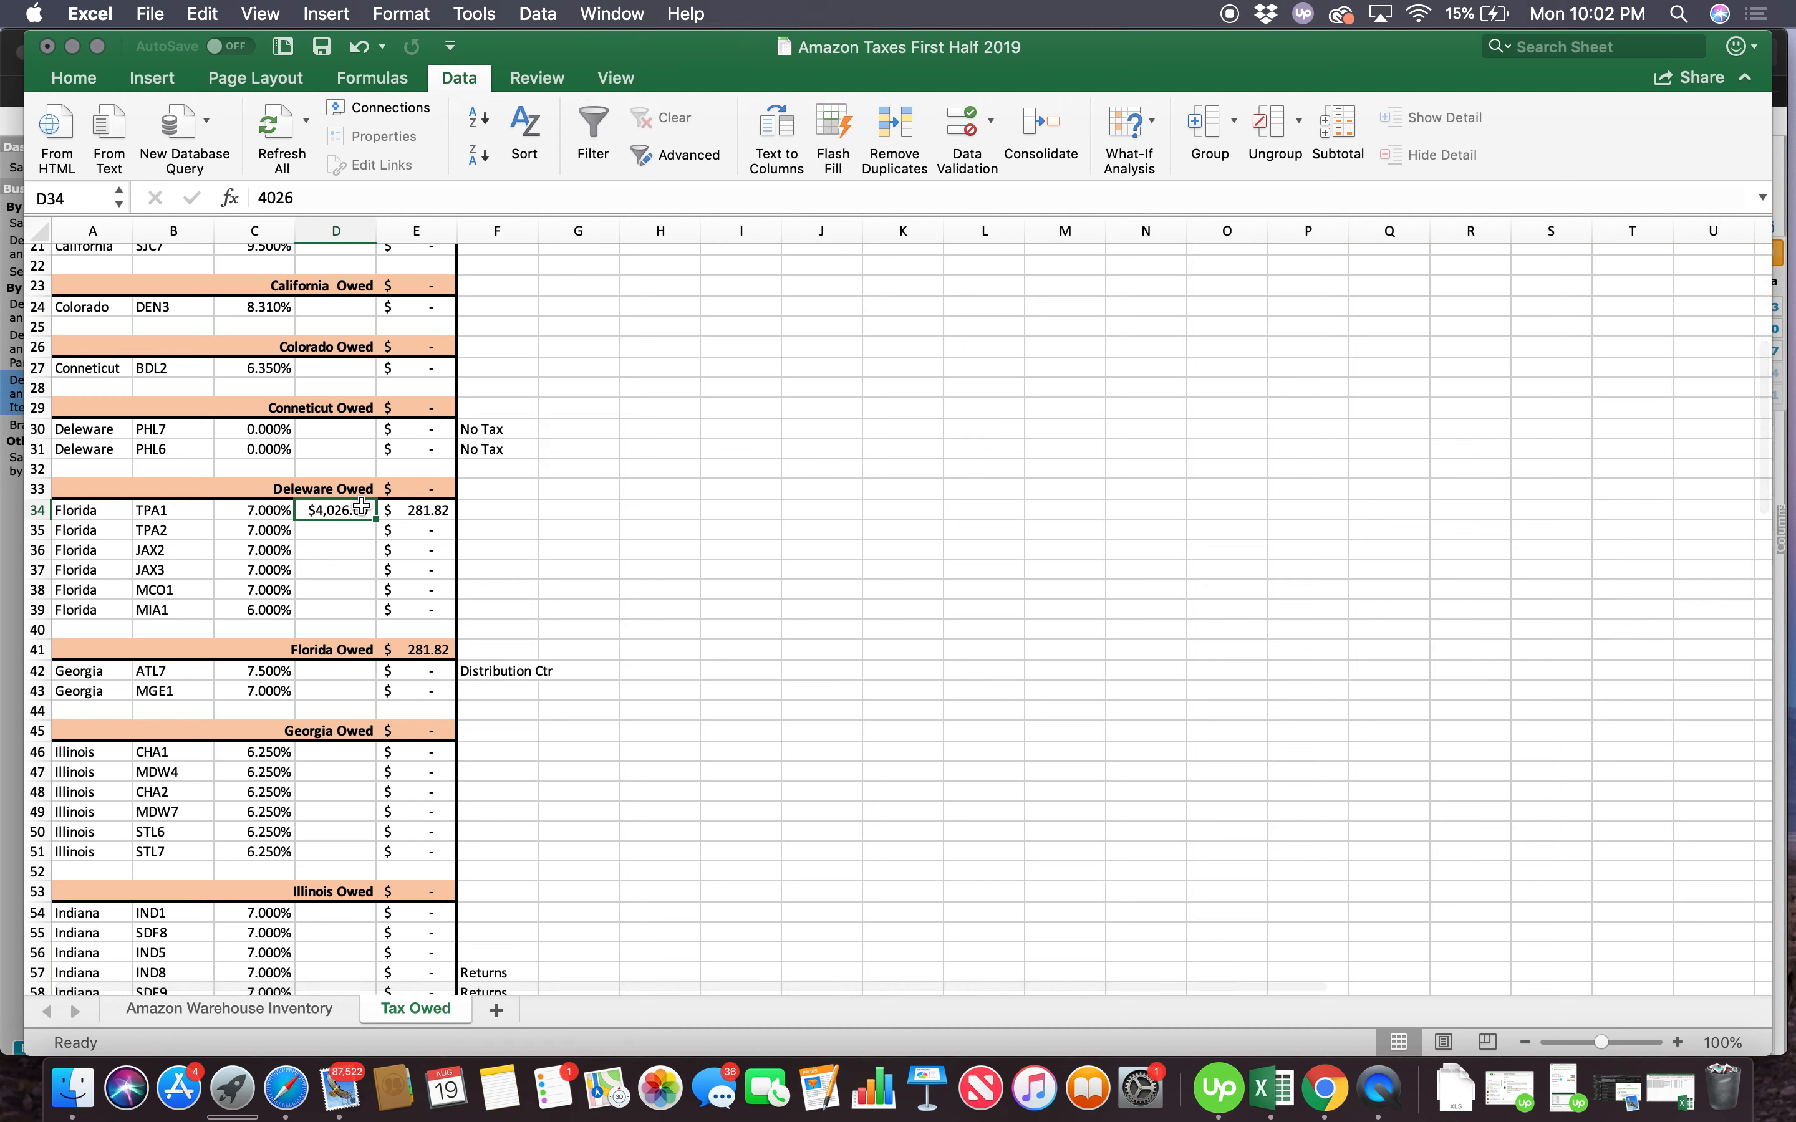
pyautogui.click(368, 199)
pyautogui.write('.97')
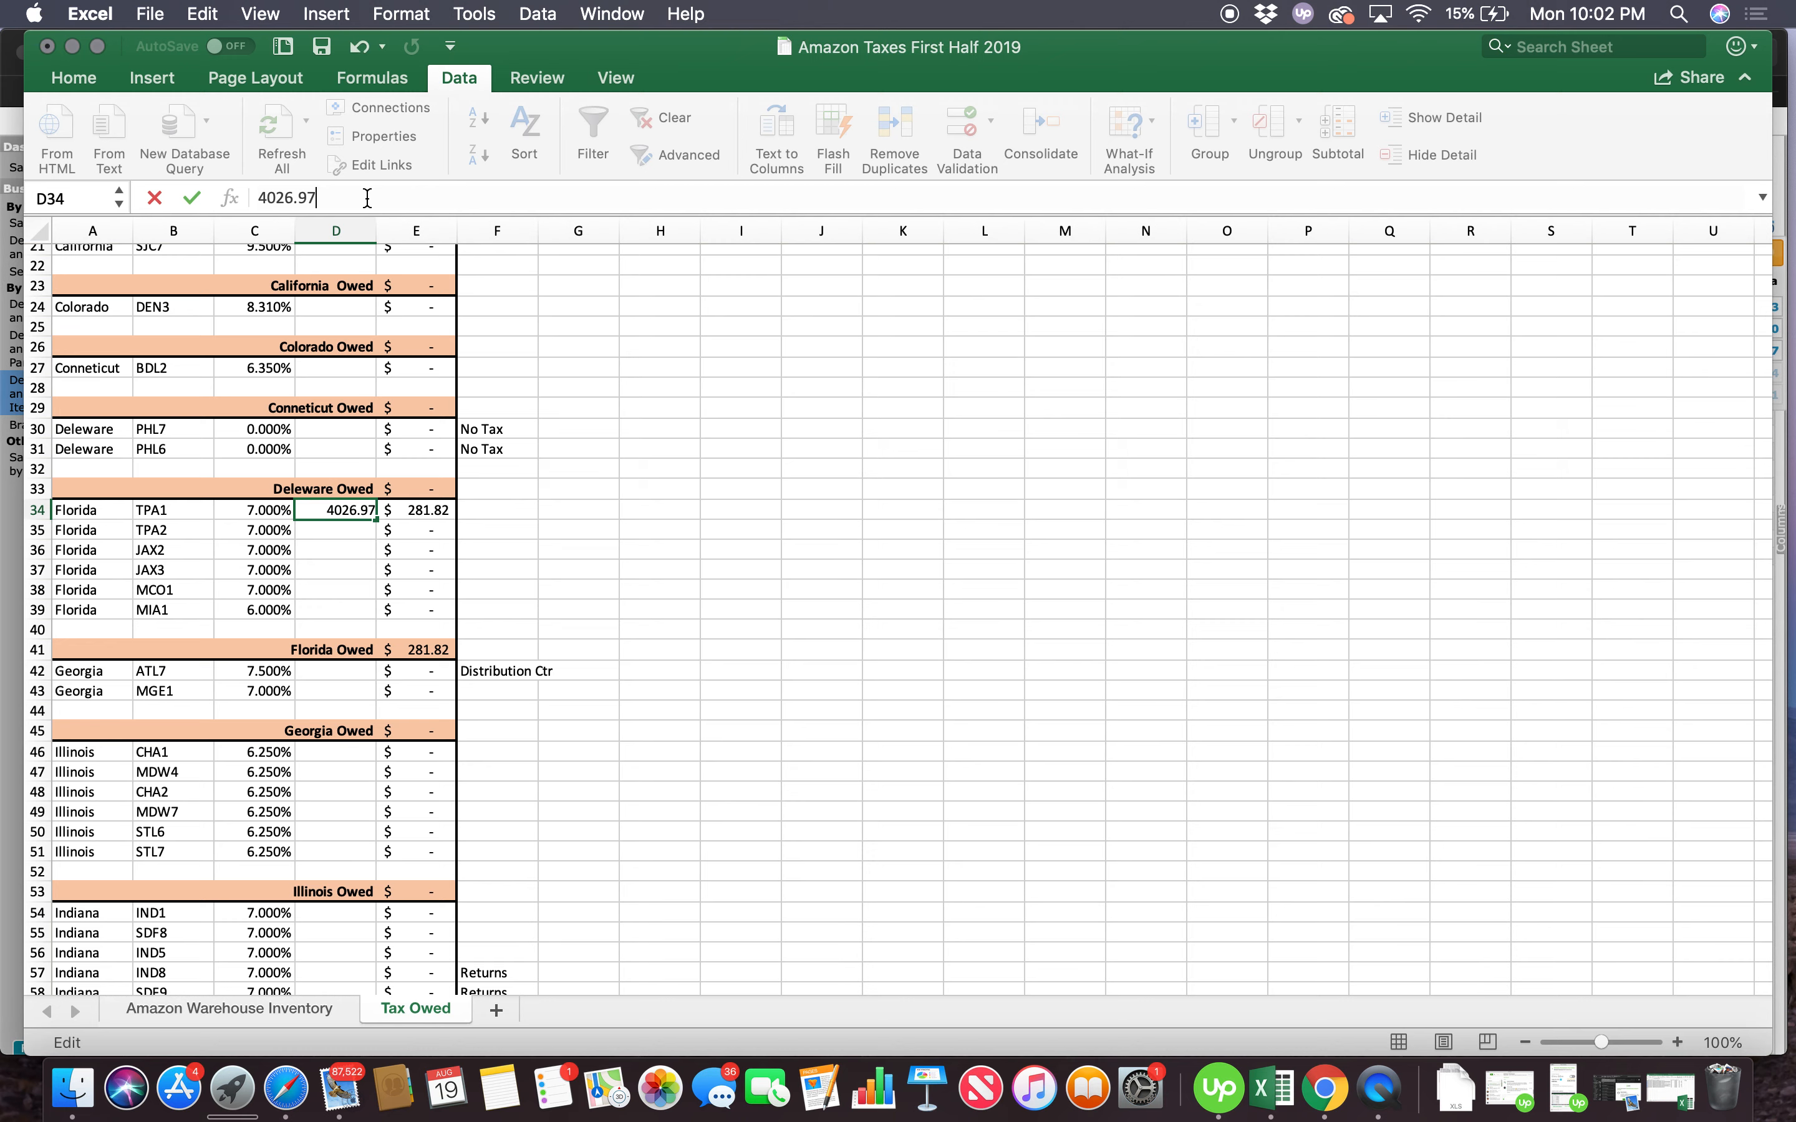
pyautogui.press('Return')
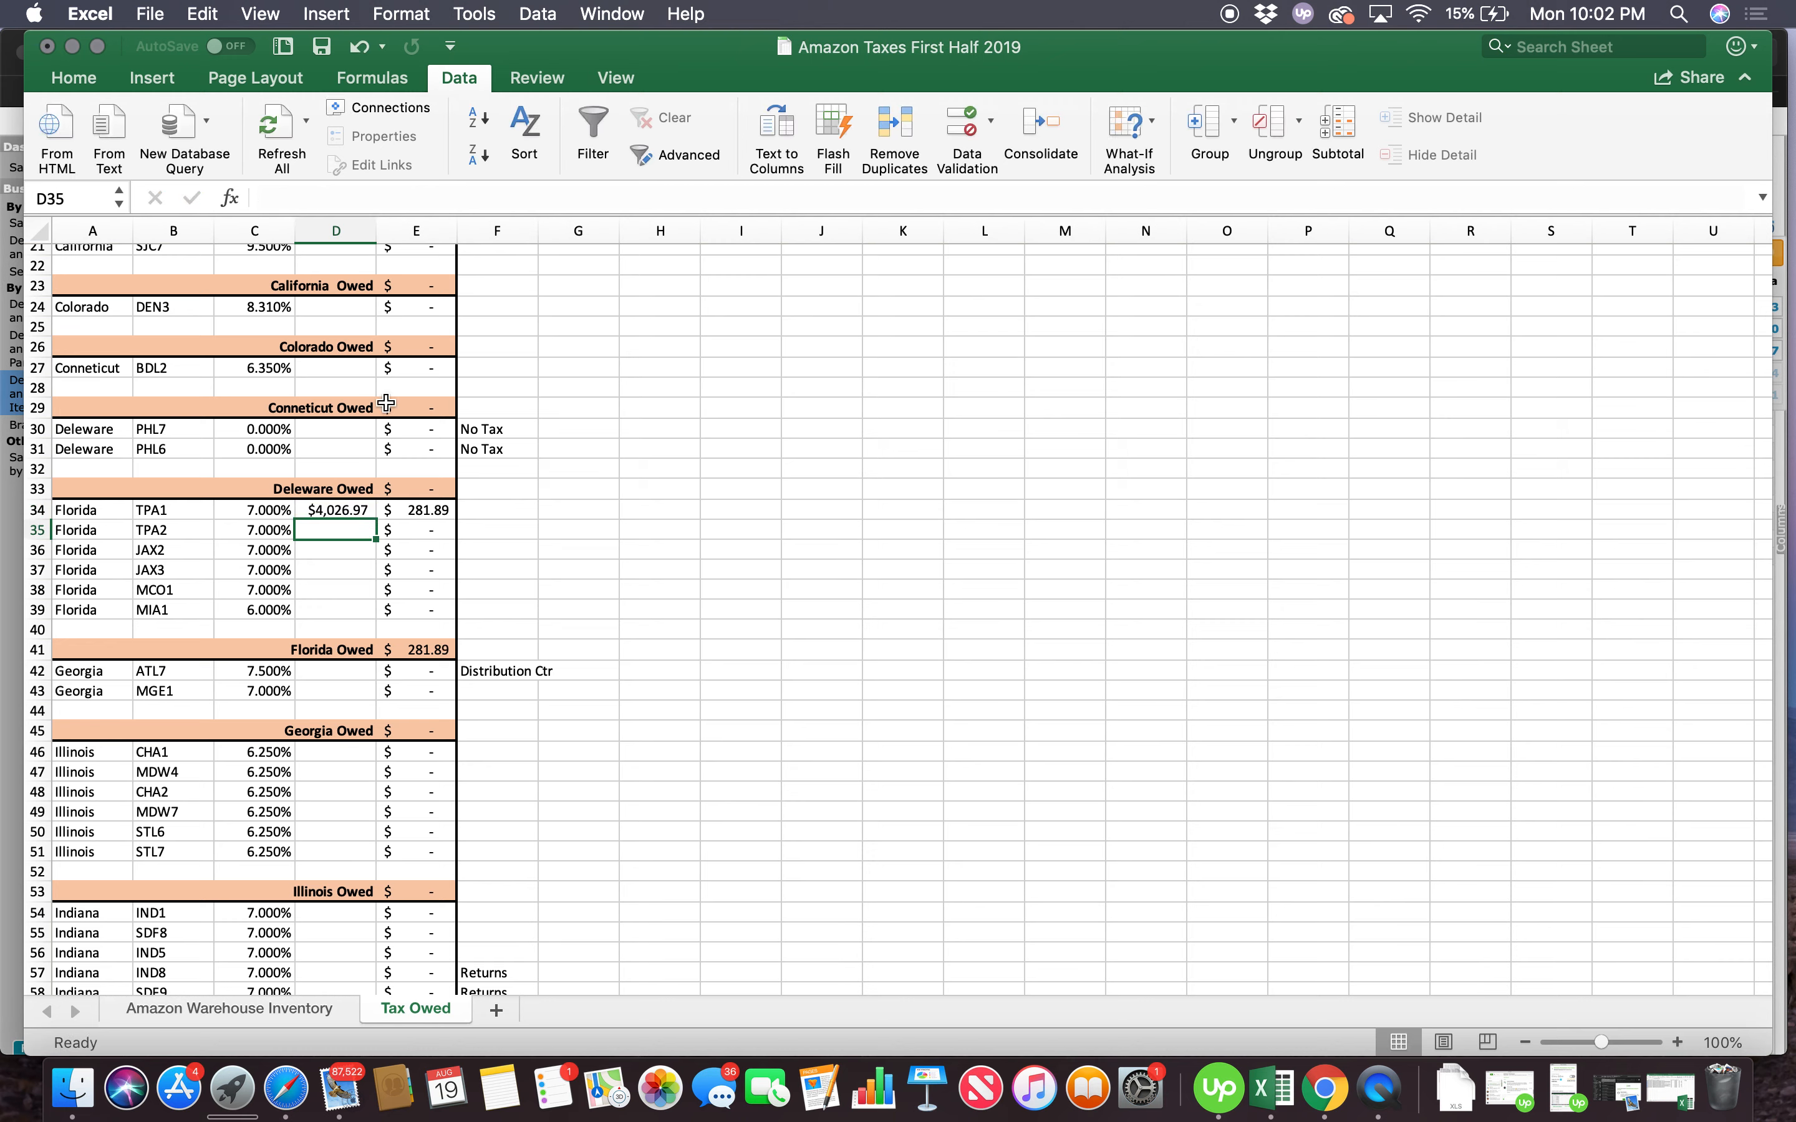
pyautogui.click(477, 517)
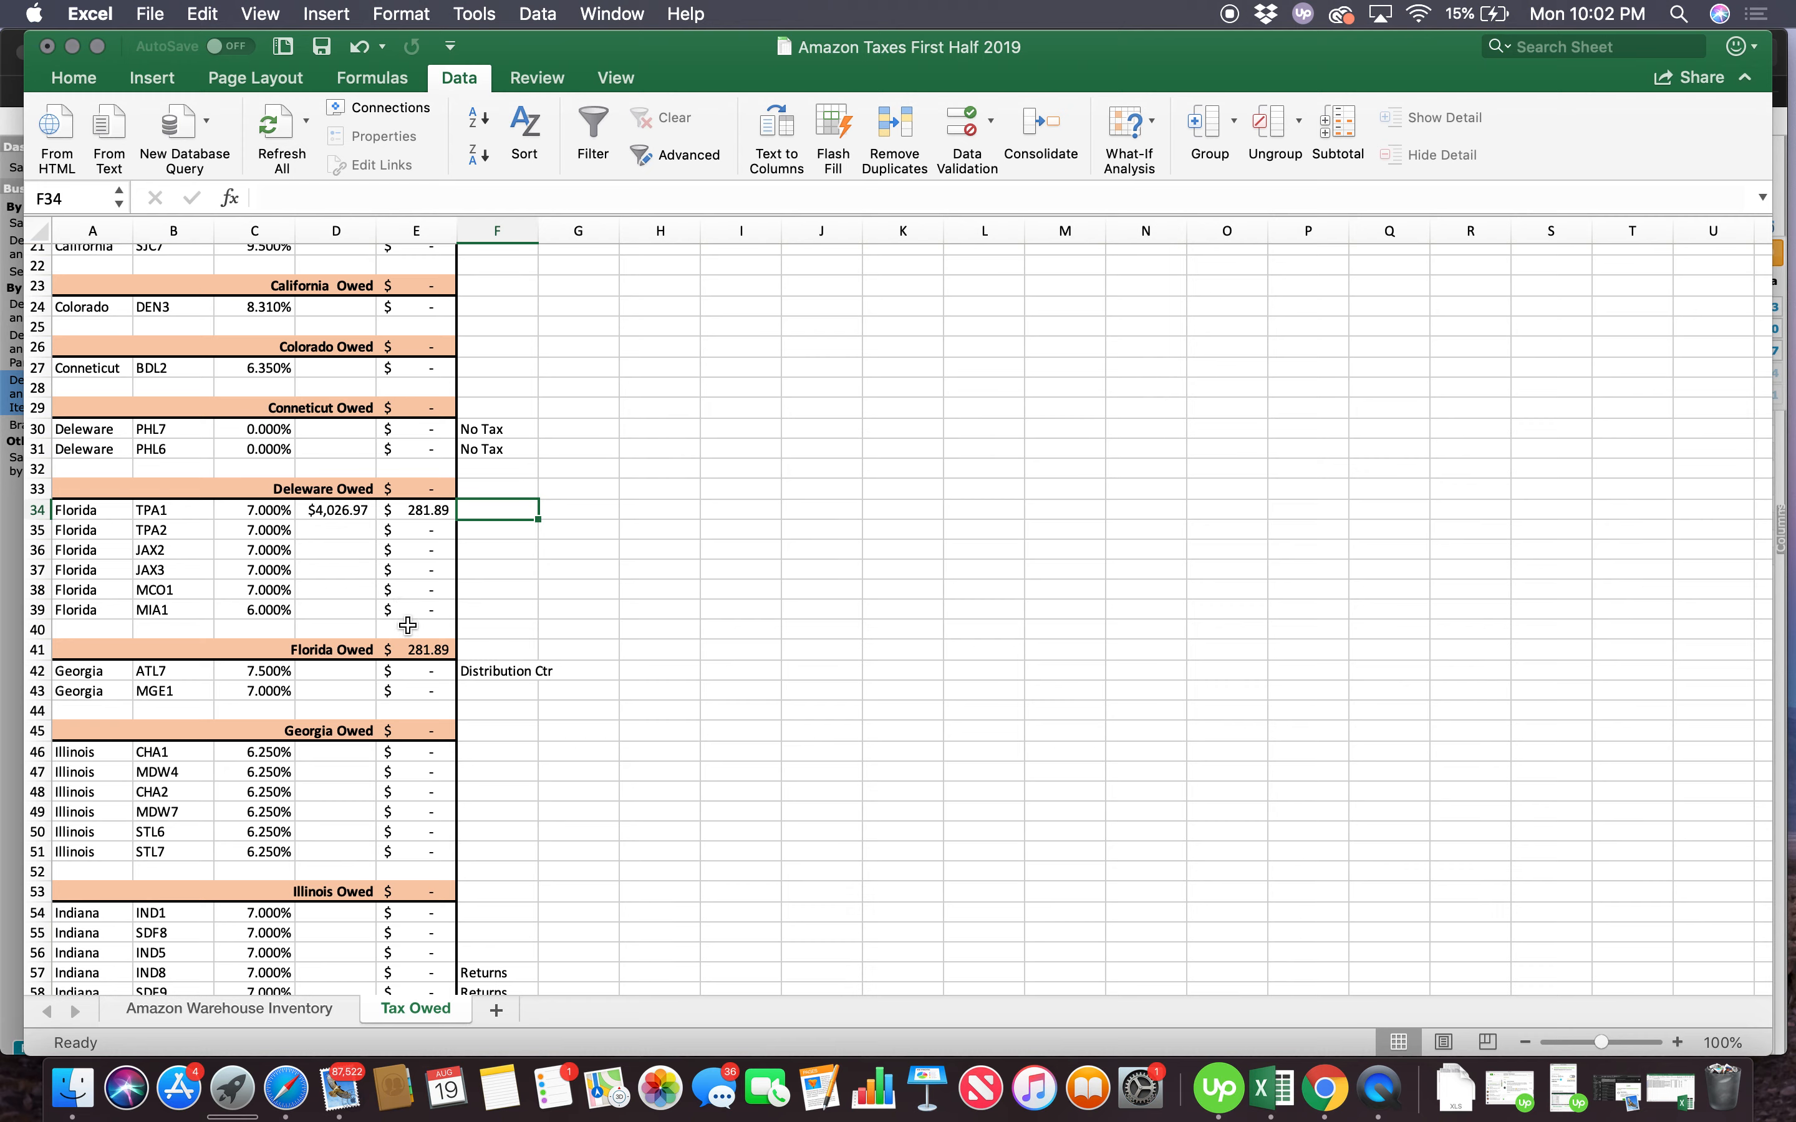
# Change the fulfillment-center-id filter on the Amazon Warehouse Inventory sheet to show only TPA2
pyautogui.click(320, 1011)
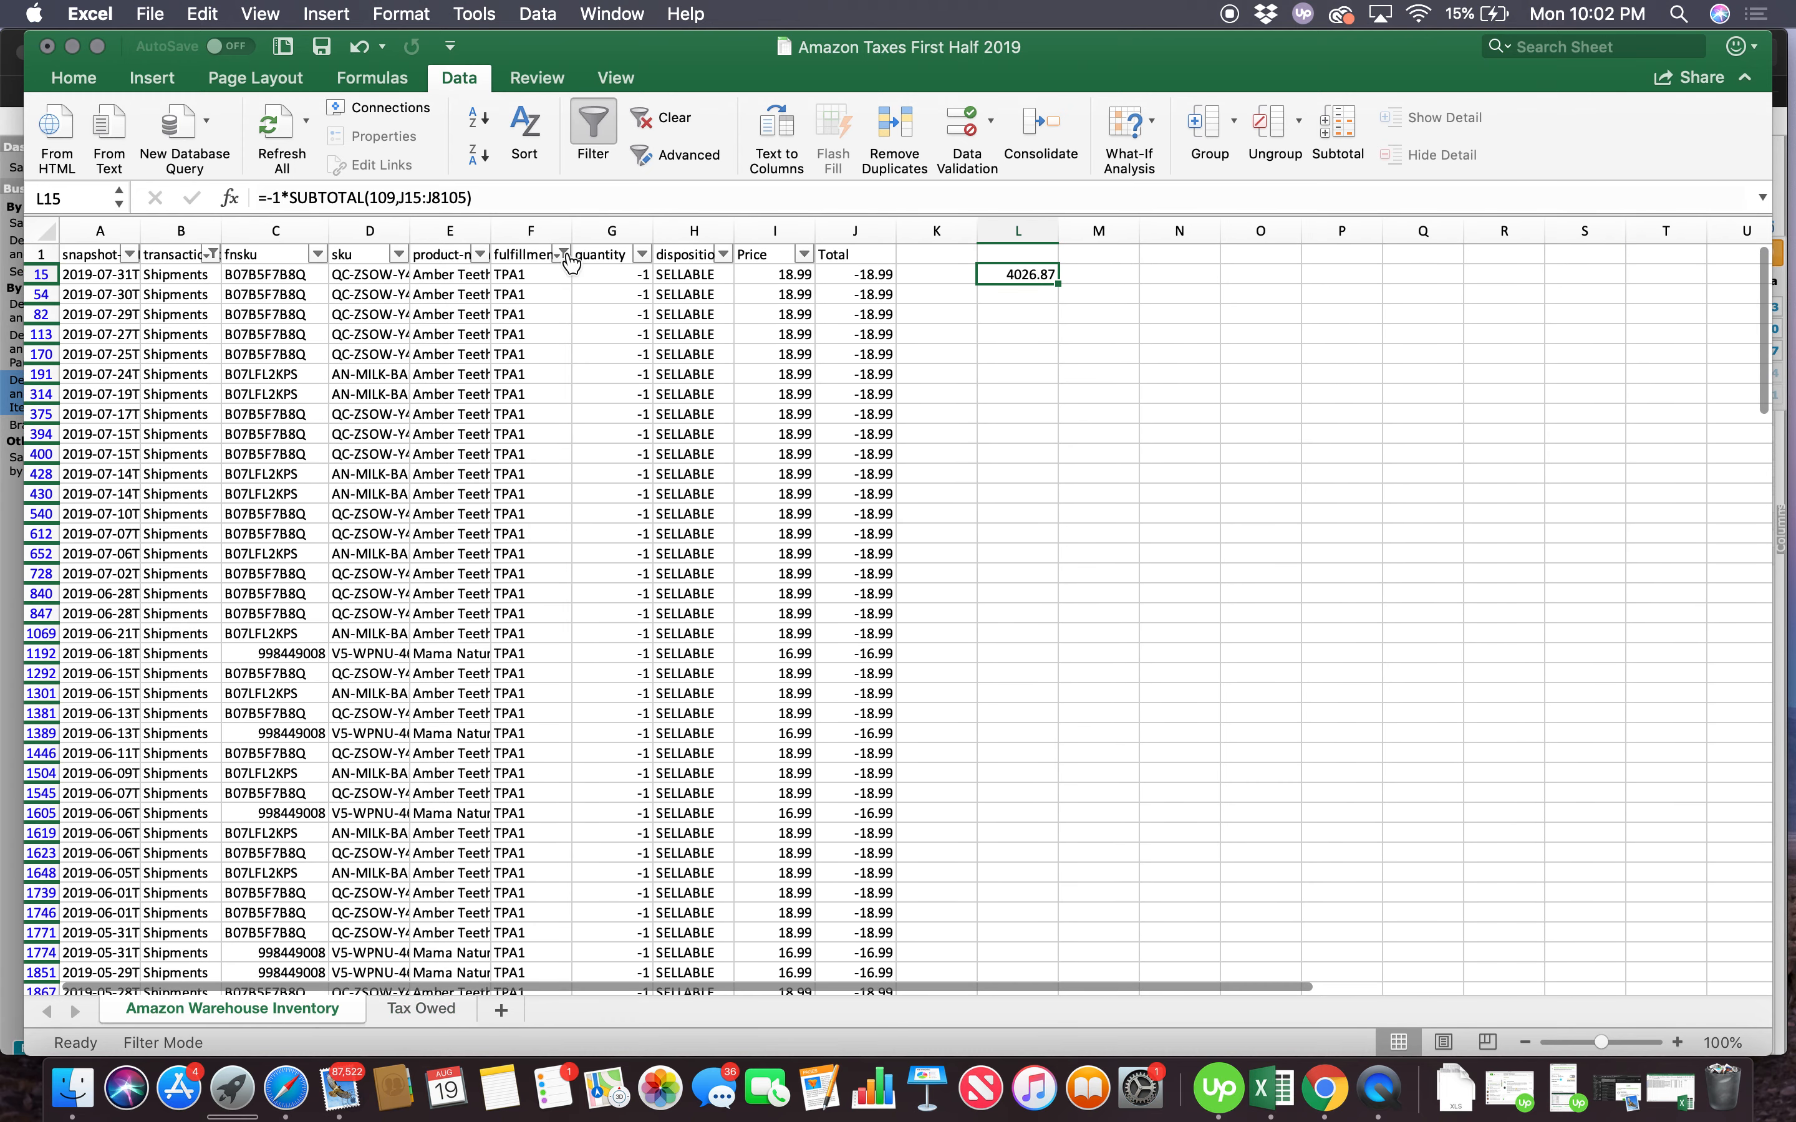
pyautogui.click(566, 255)
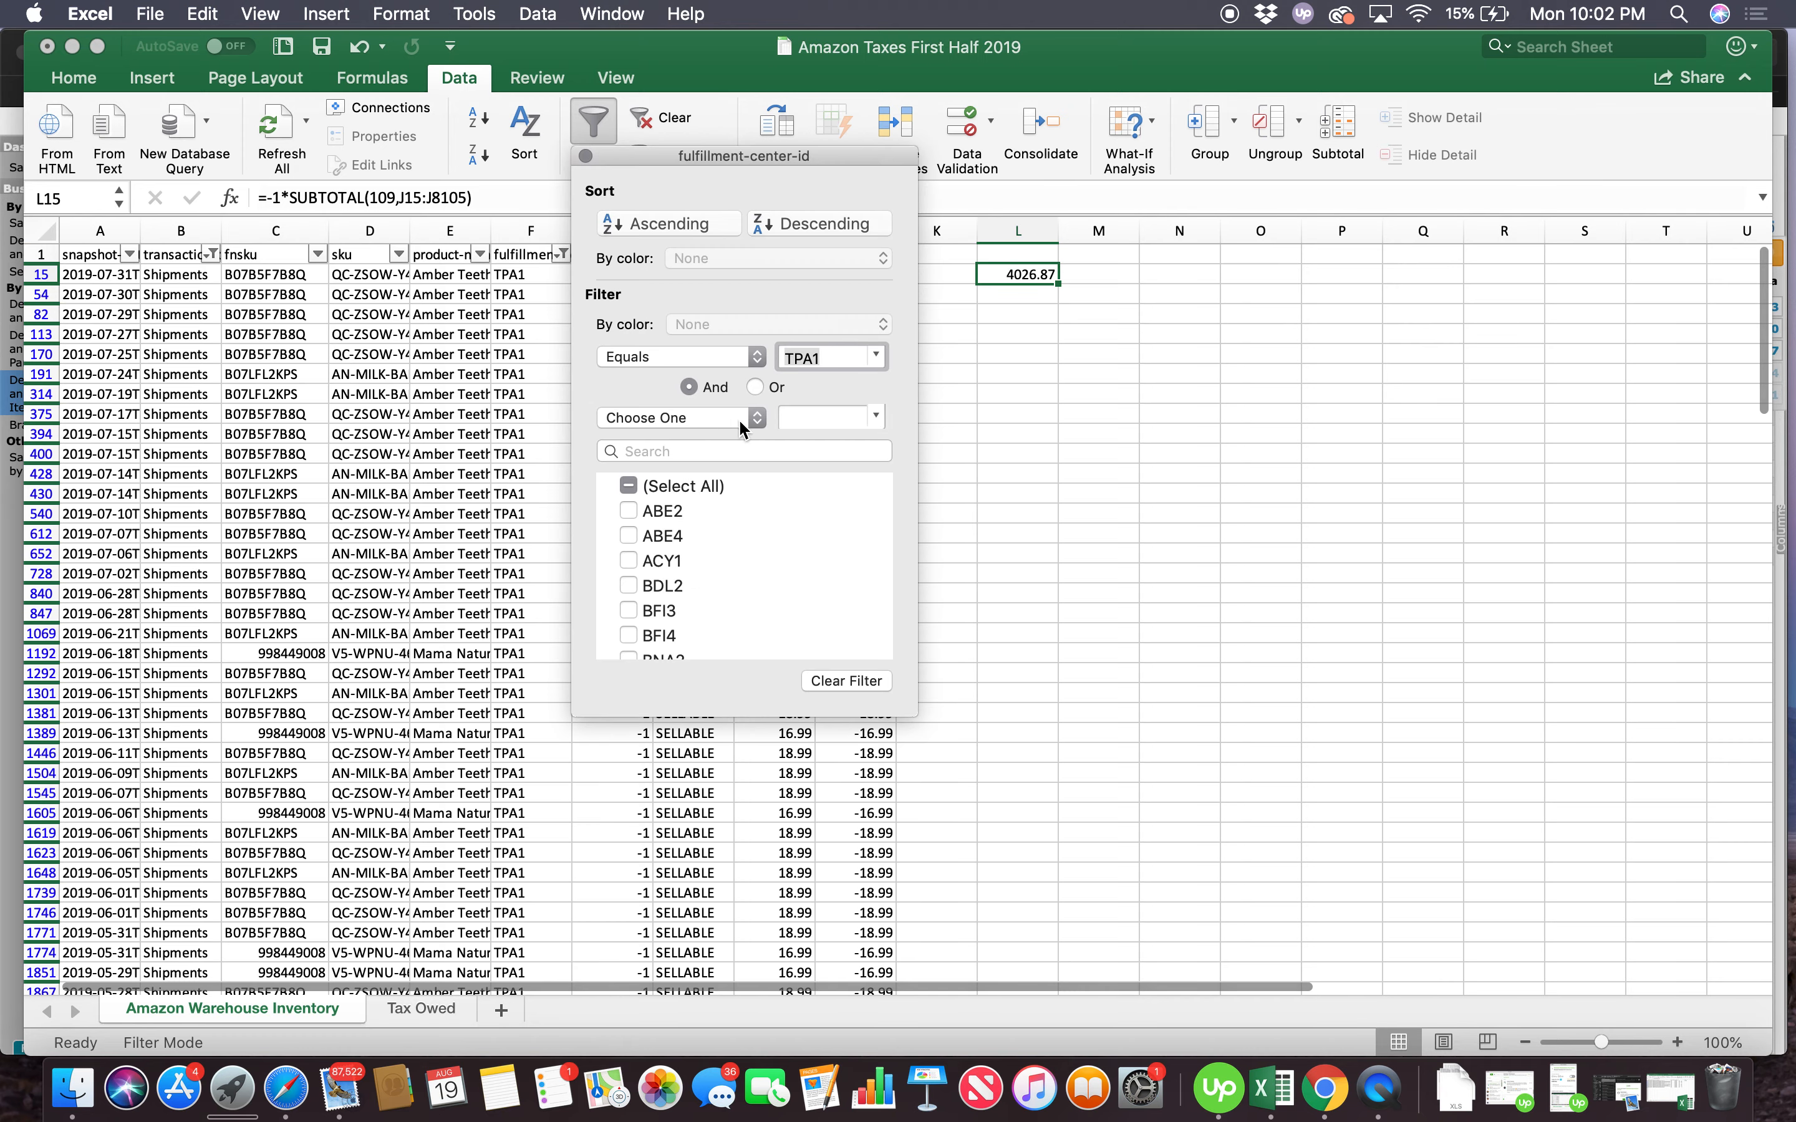
pyautogui.click(631, 487)
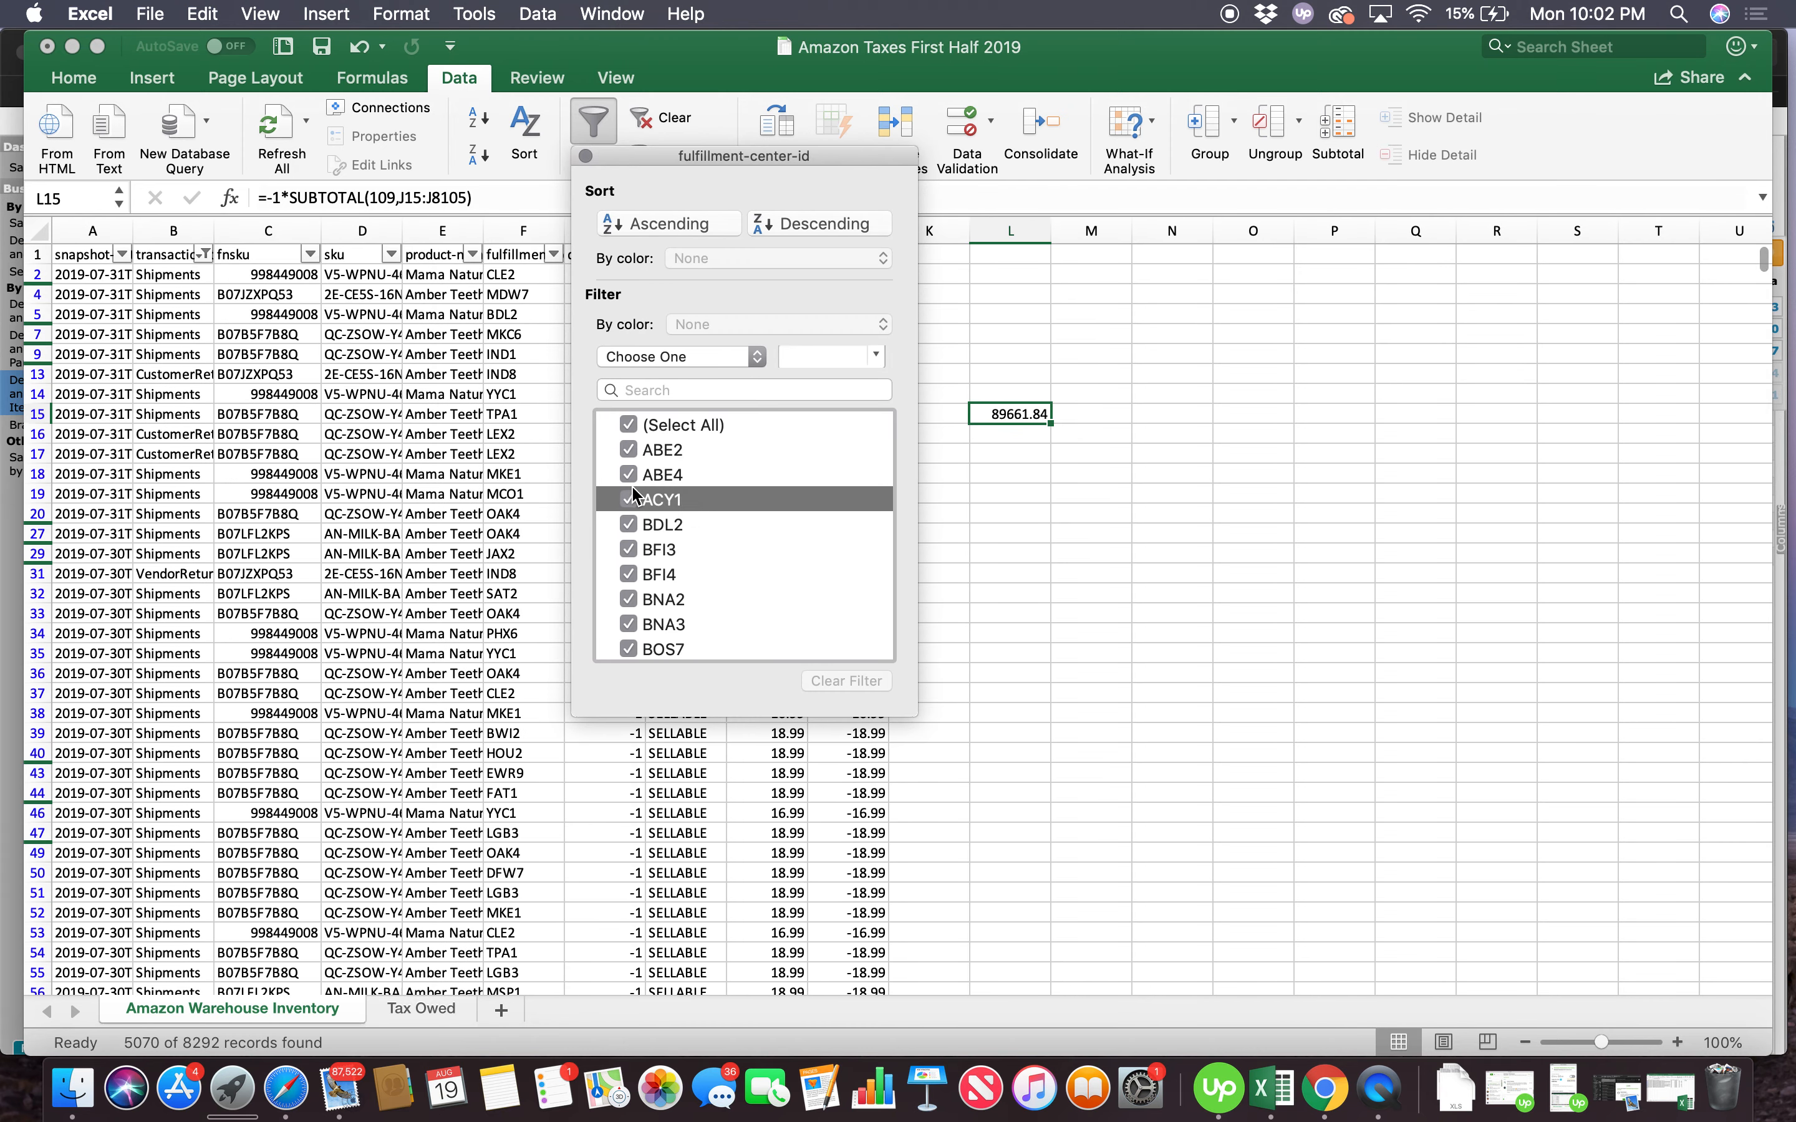
pyautogui.click(629, 425)
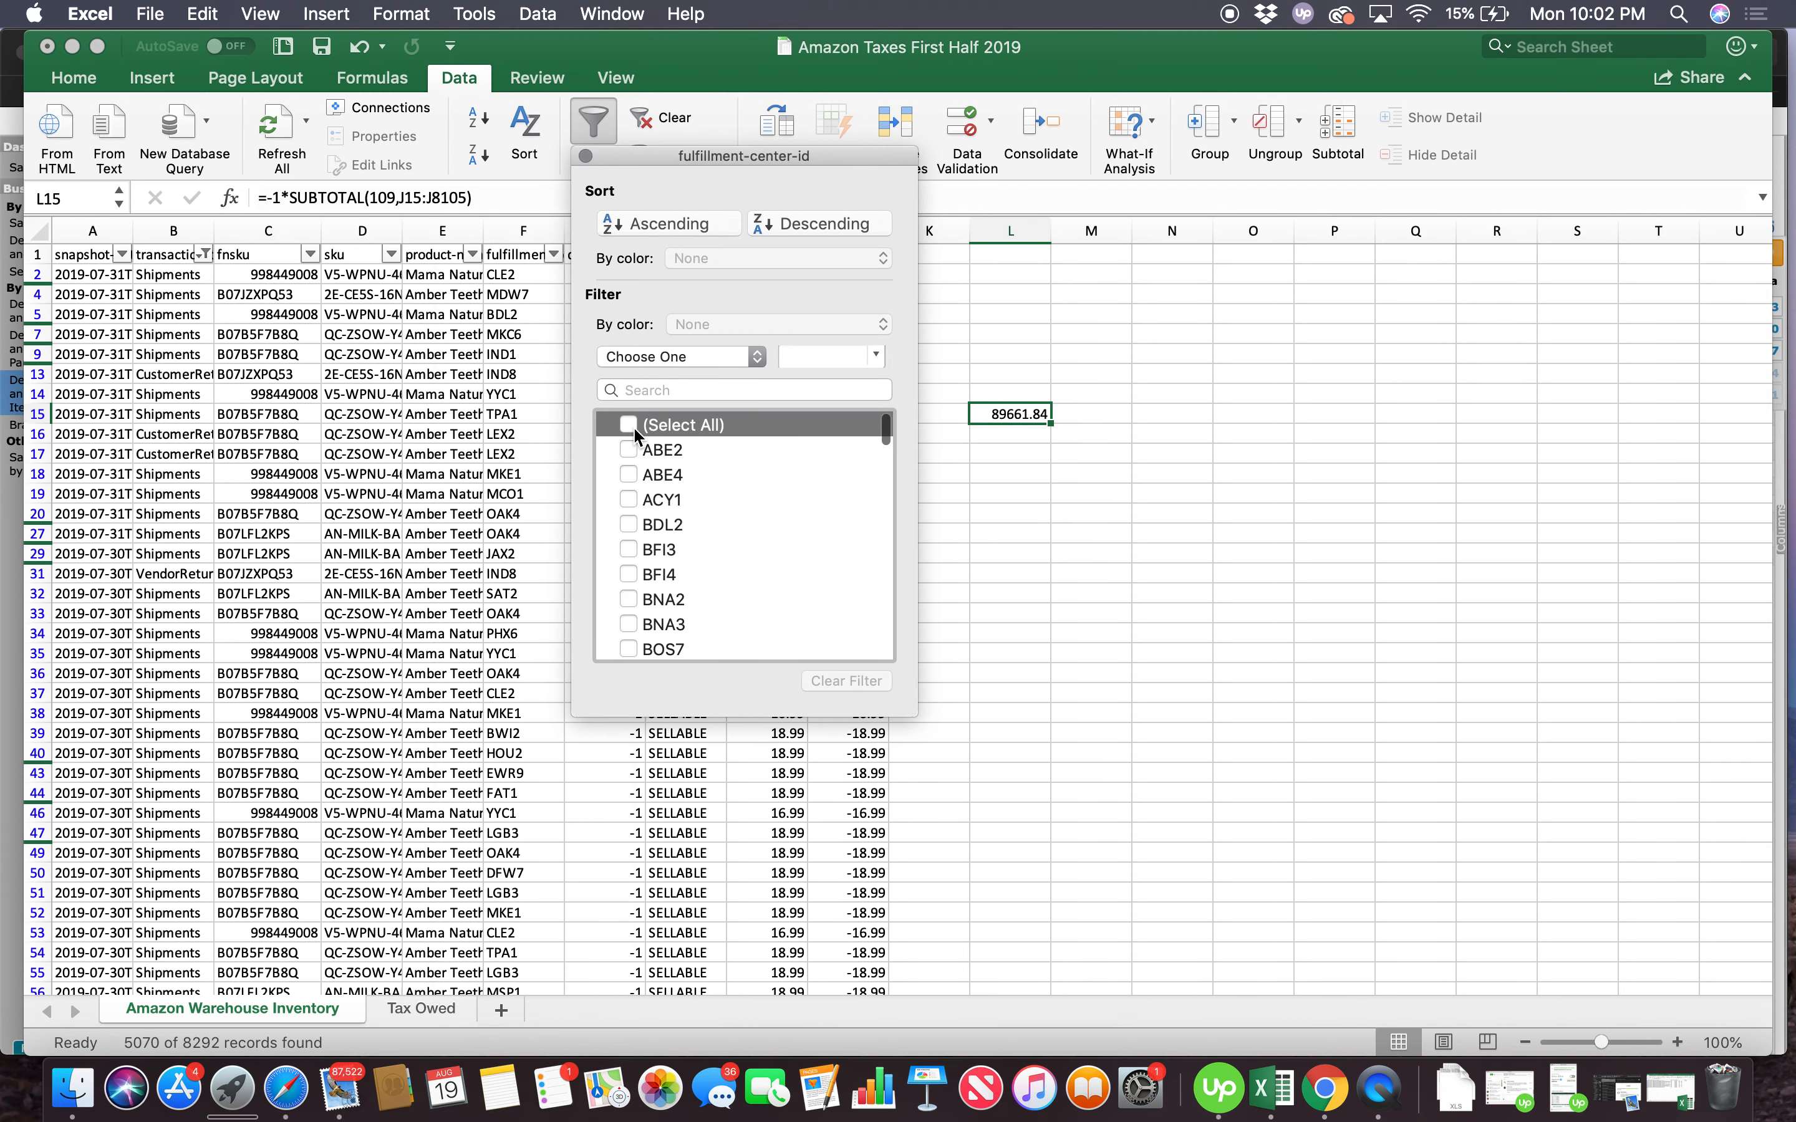
pyautogui.scroll(-20, 711, 557)
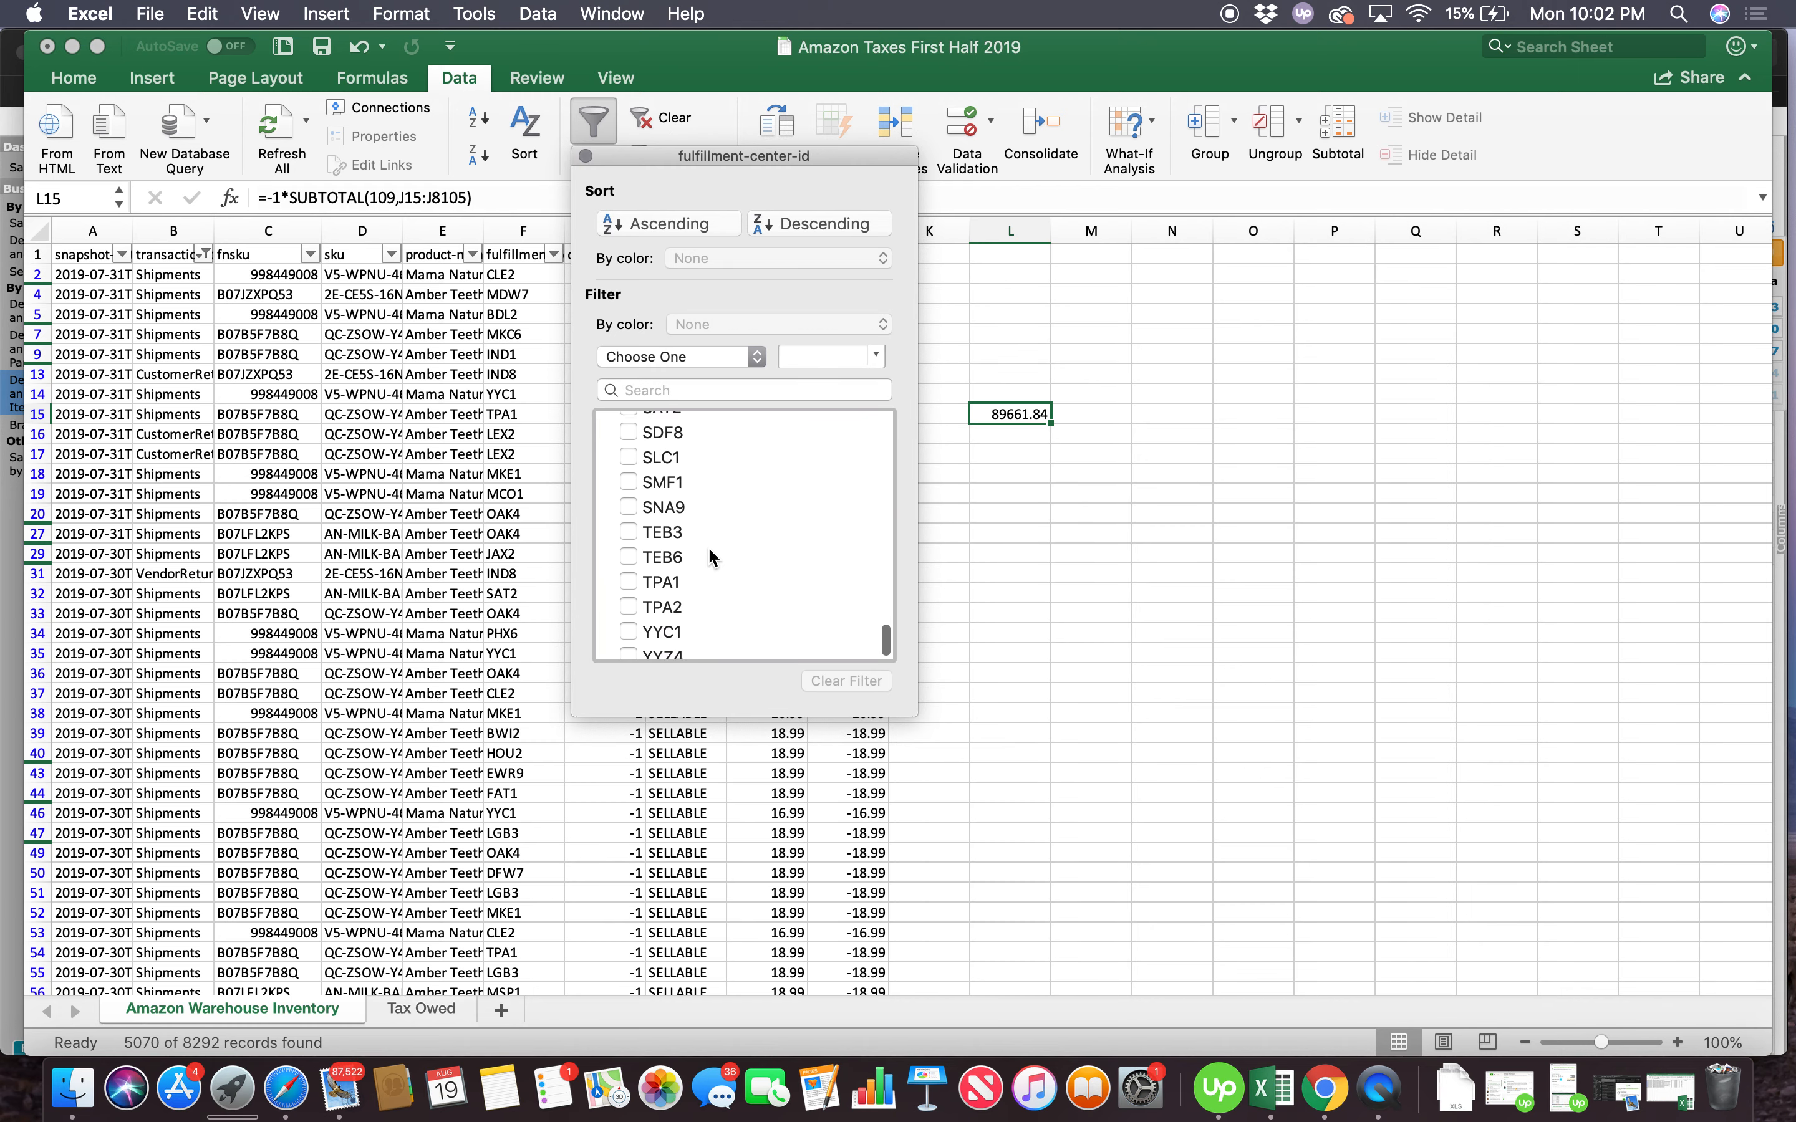
pyautogui.click(629, 592)
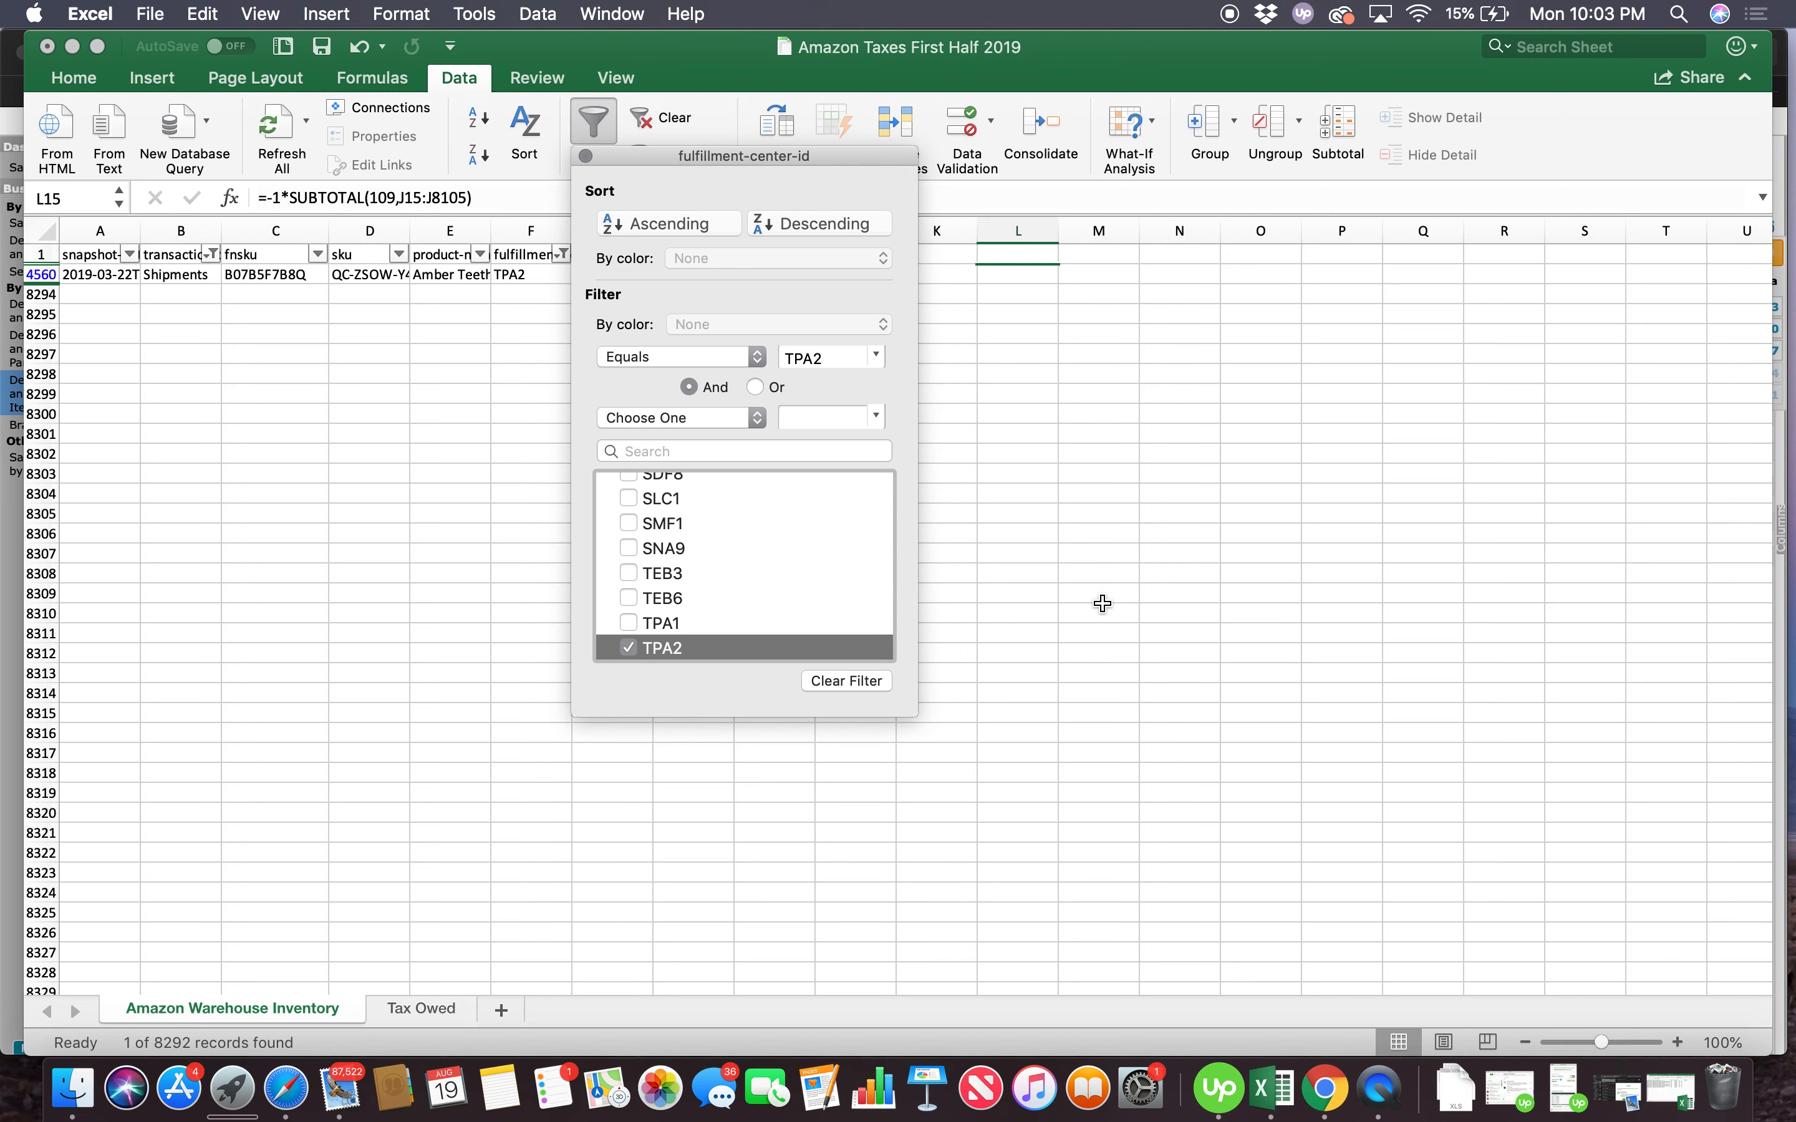
pyautogui.click(984, 610)
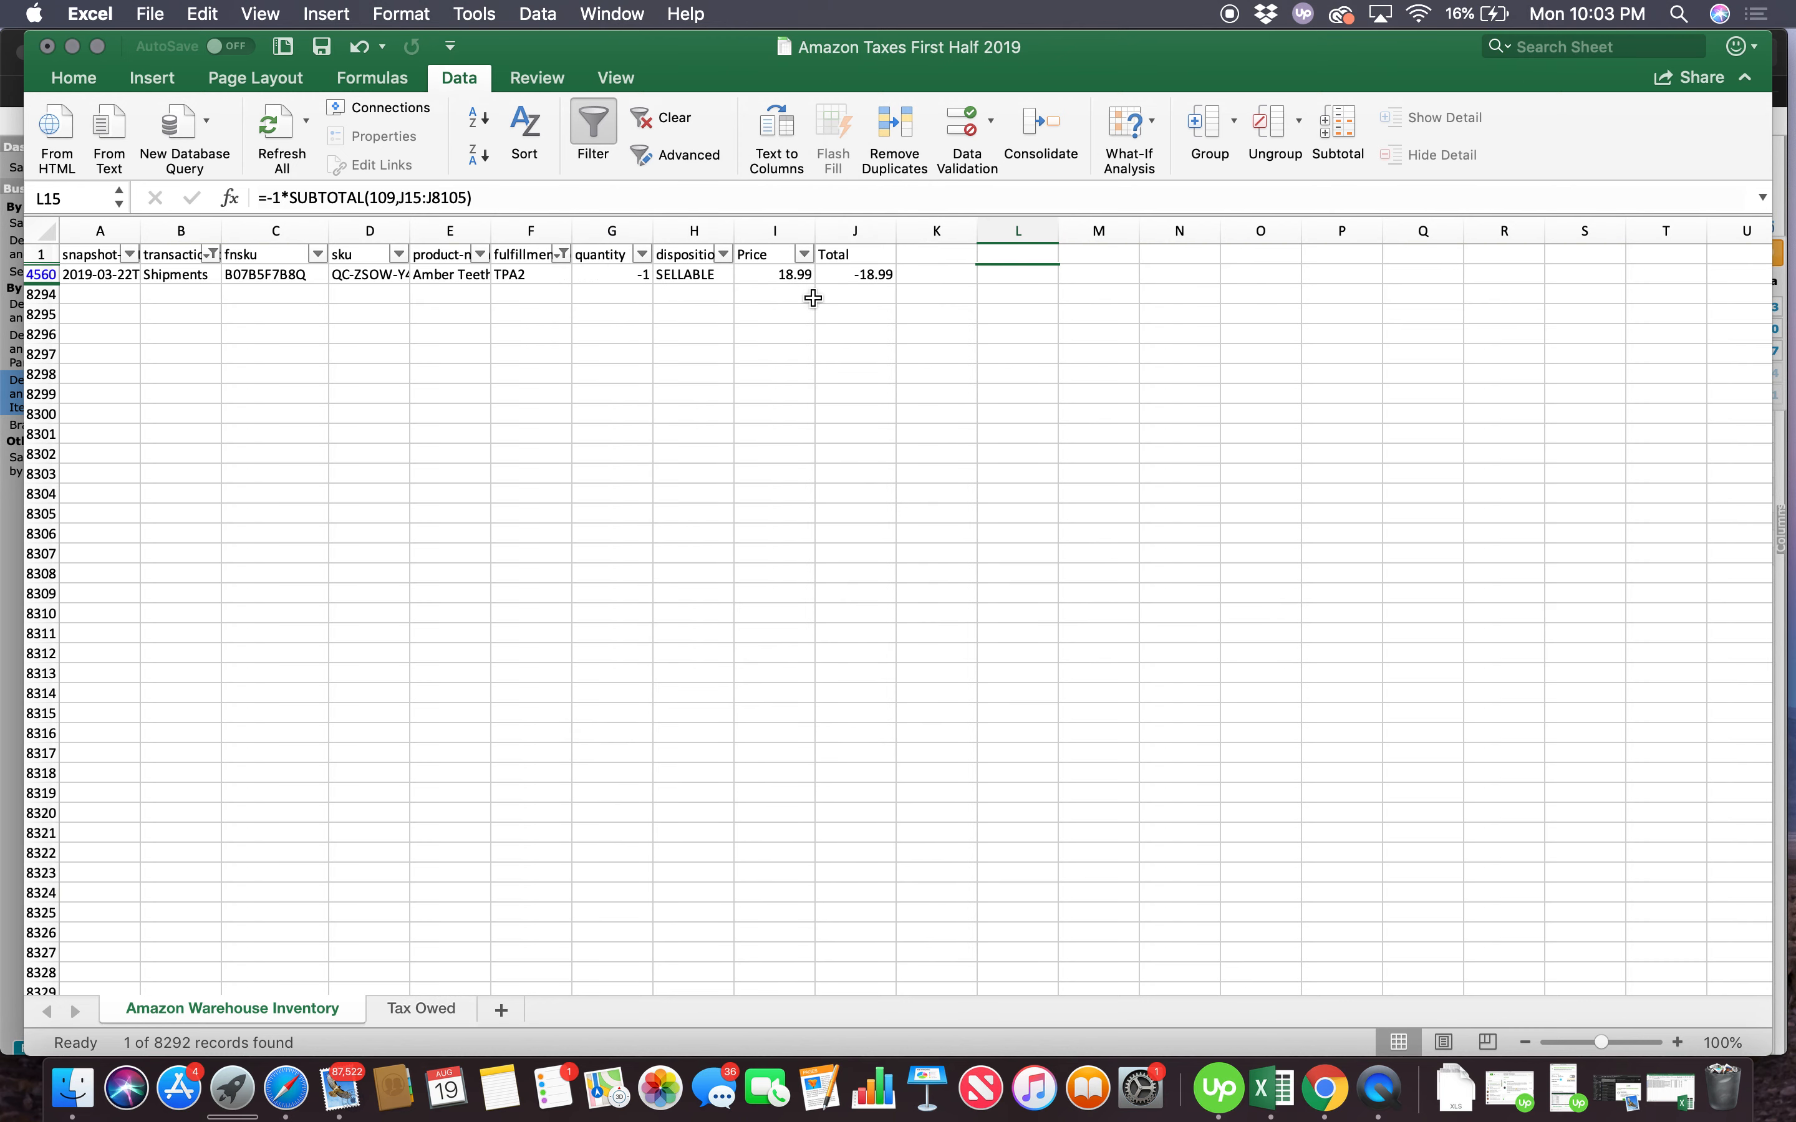
# Total the filtered TPA2 sales as a positive amount in L4560 with =-1*SUBTOTAL(109,J4560)
pyautogui.click(1051, 276)
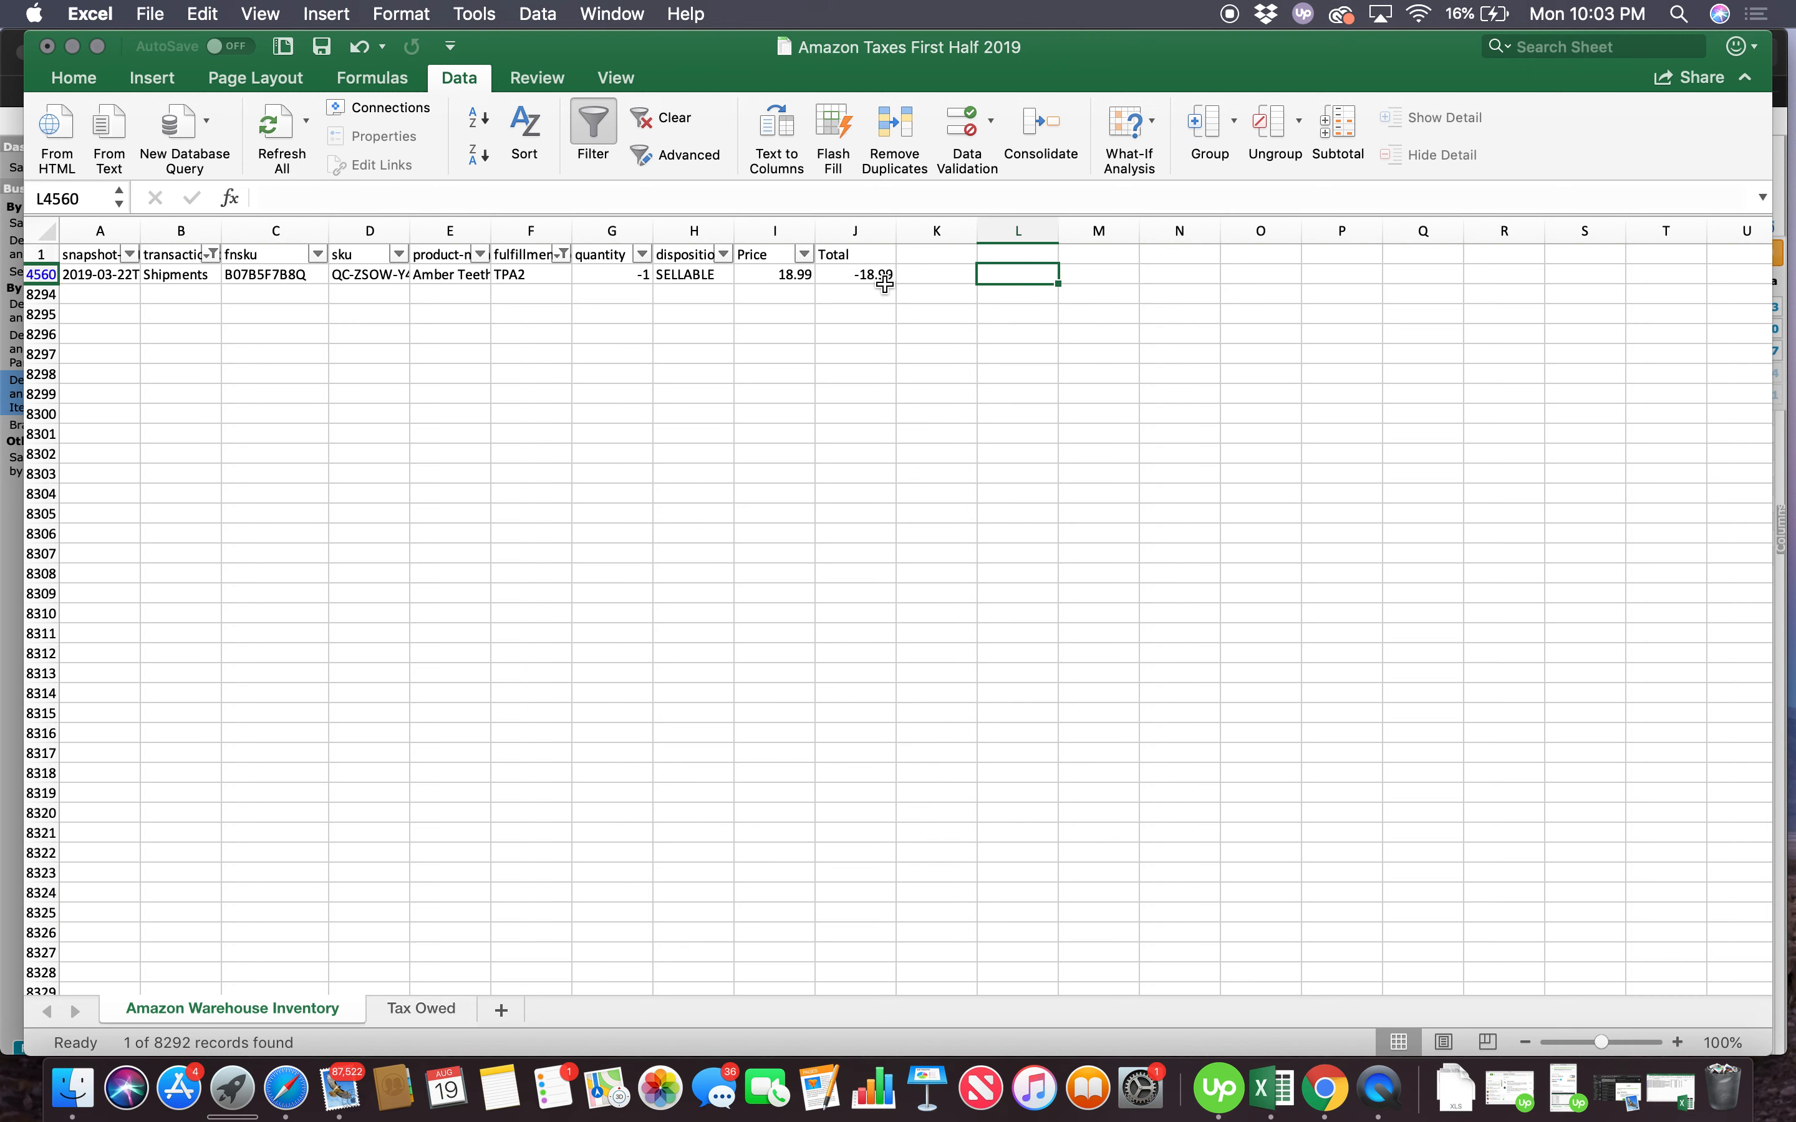
pyautogui.write('=-1*')
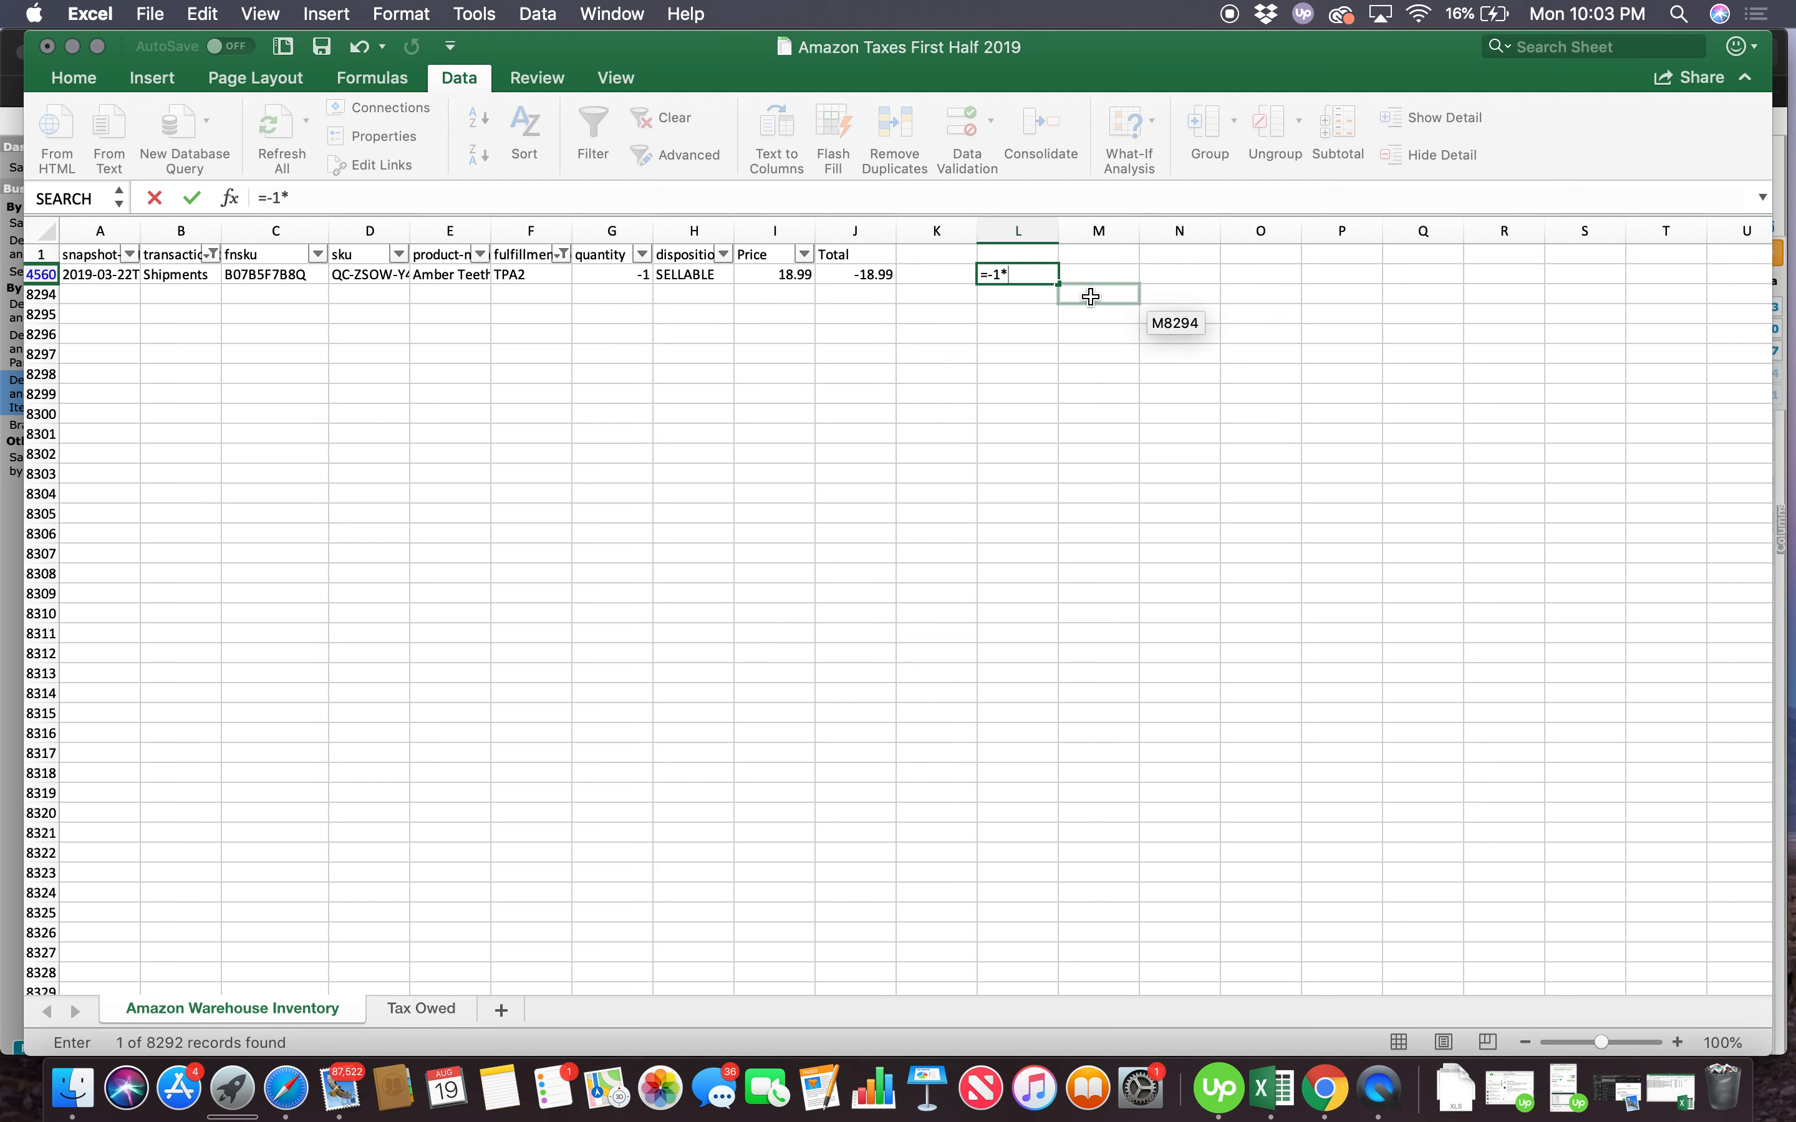
pyautogui.click(1022, 277)
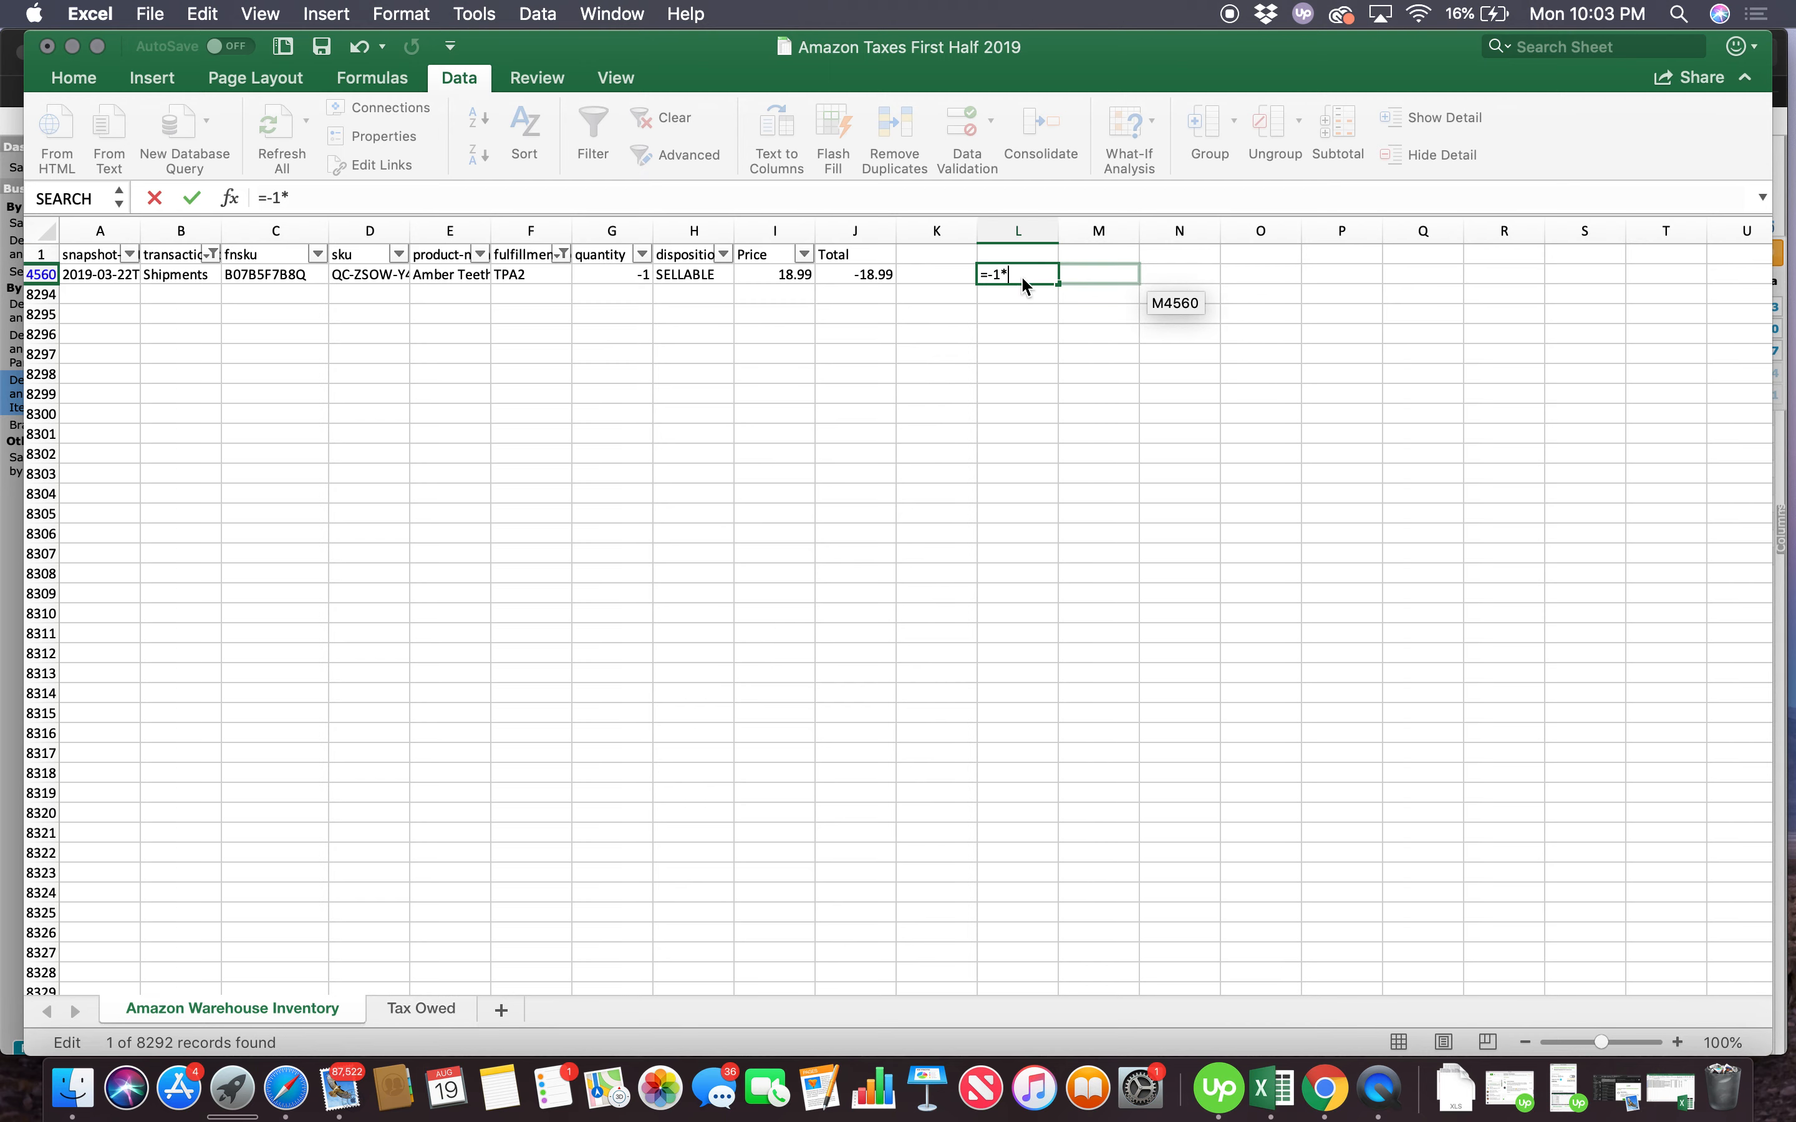
pyautogui.press('Return')
pyautogui.click(972, 425)
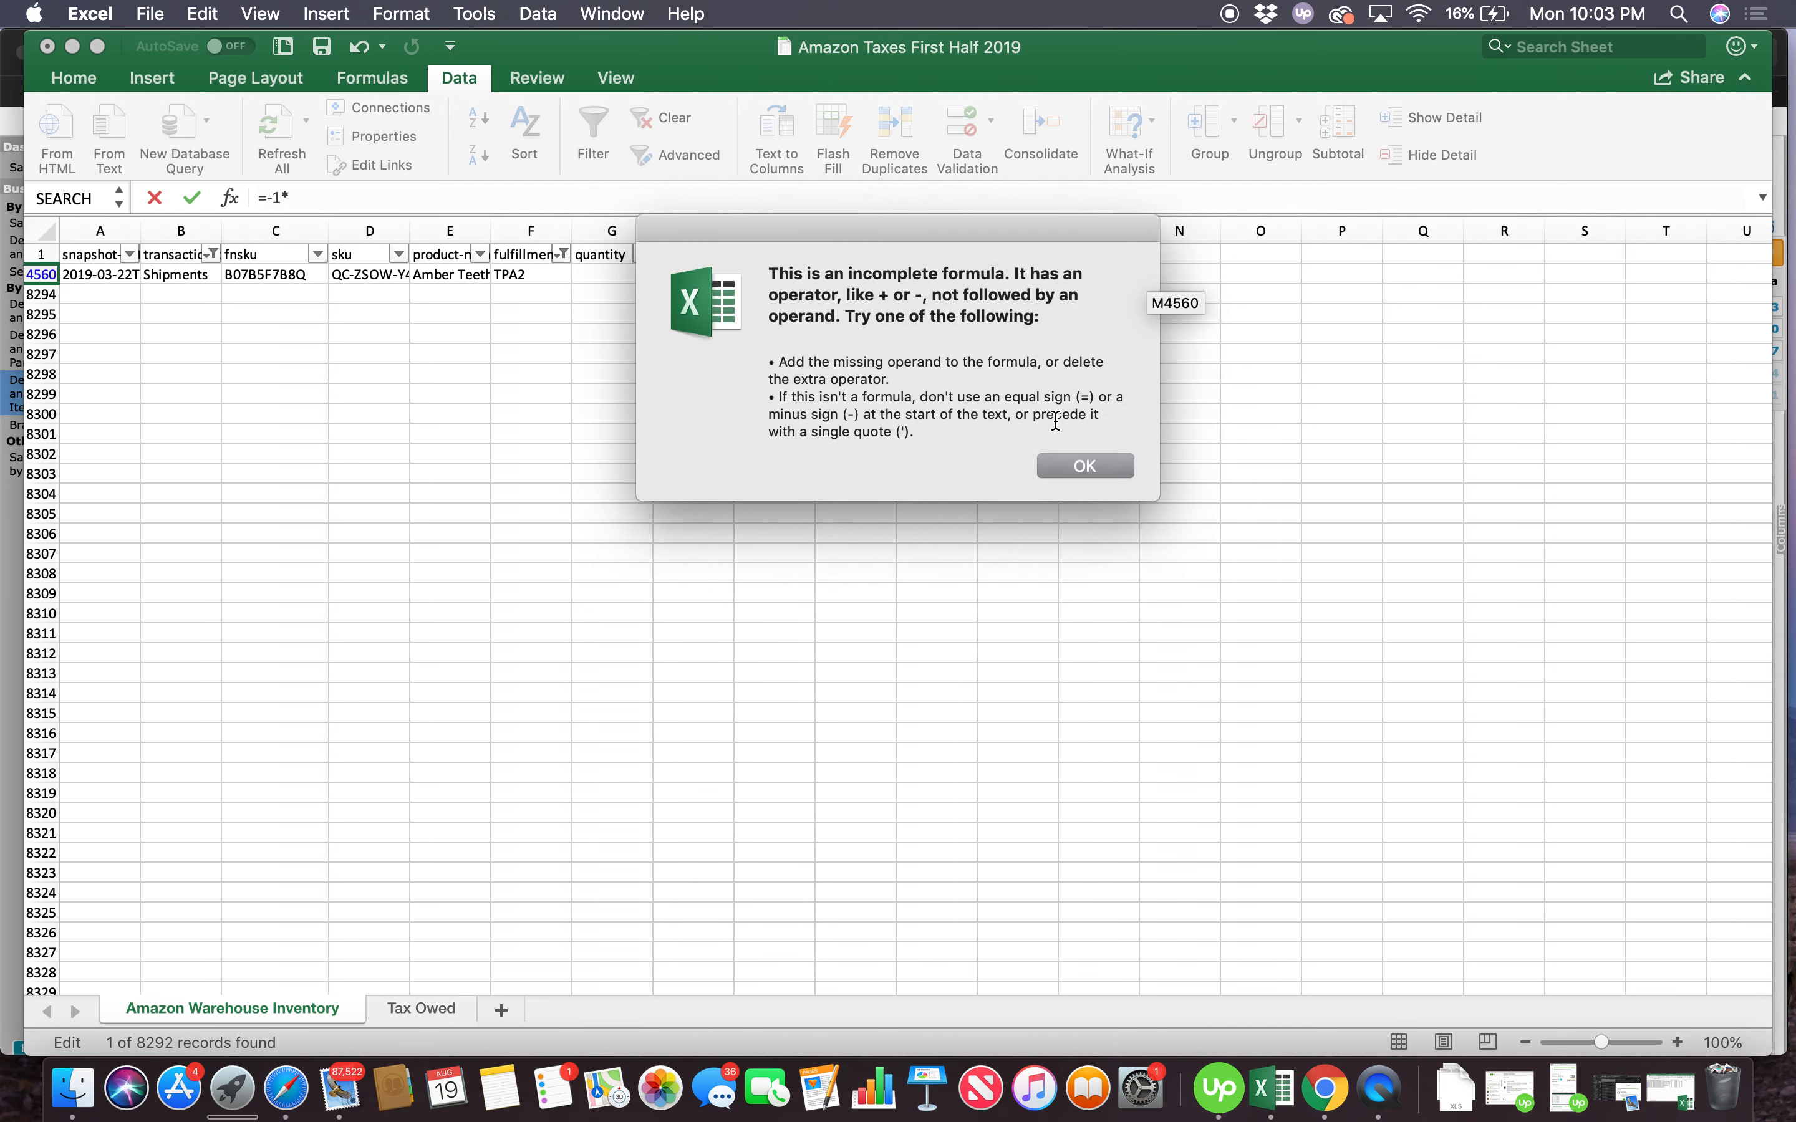
pyautogui.click(1073, 472)
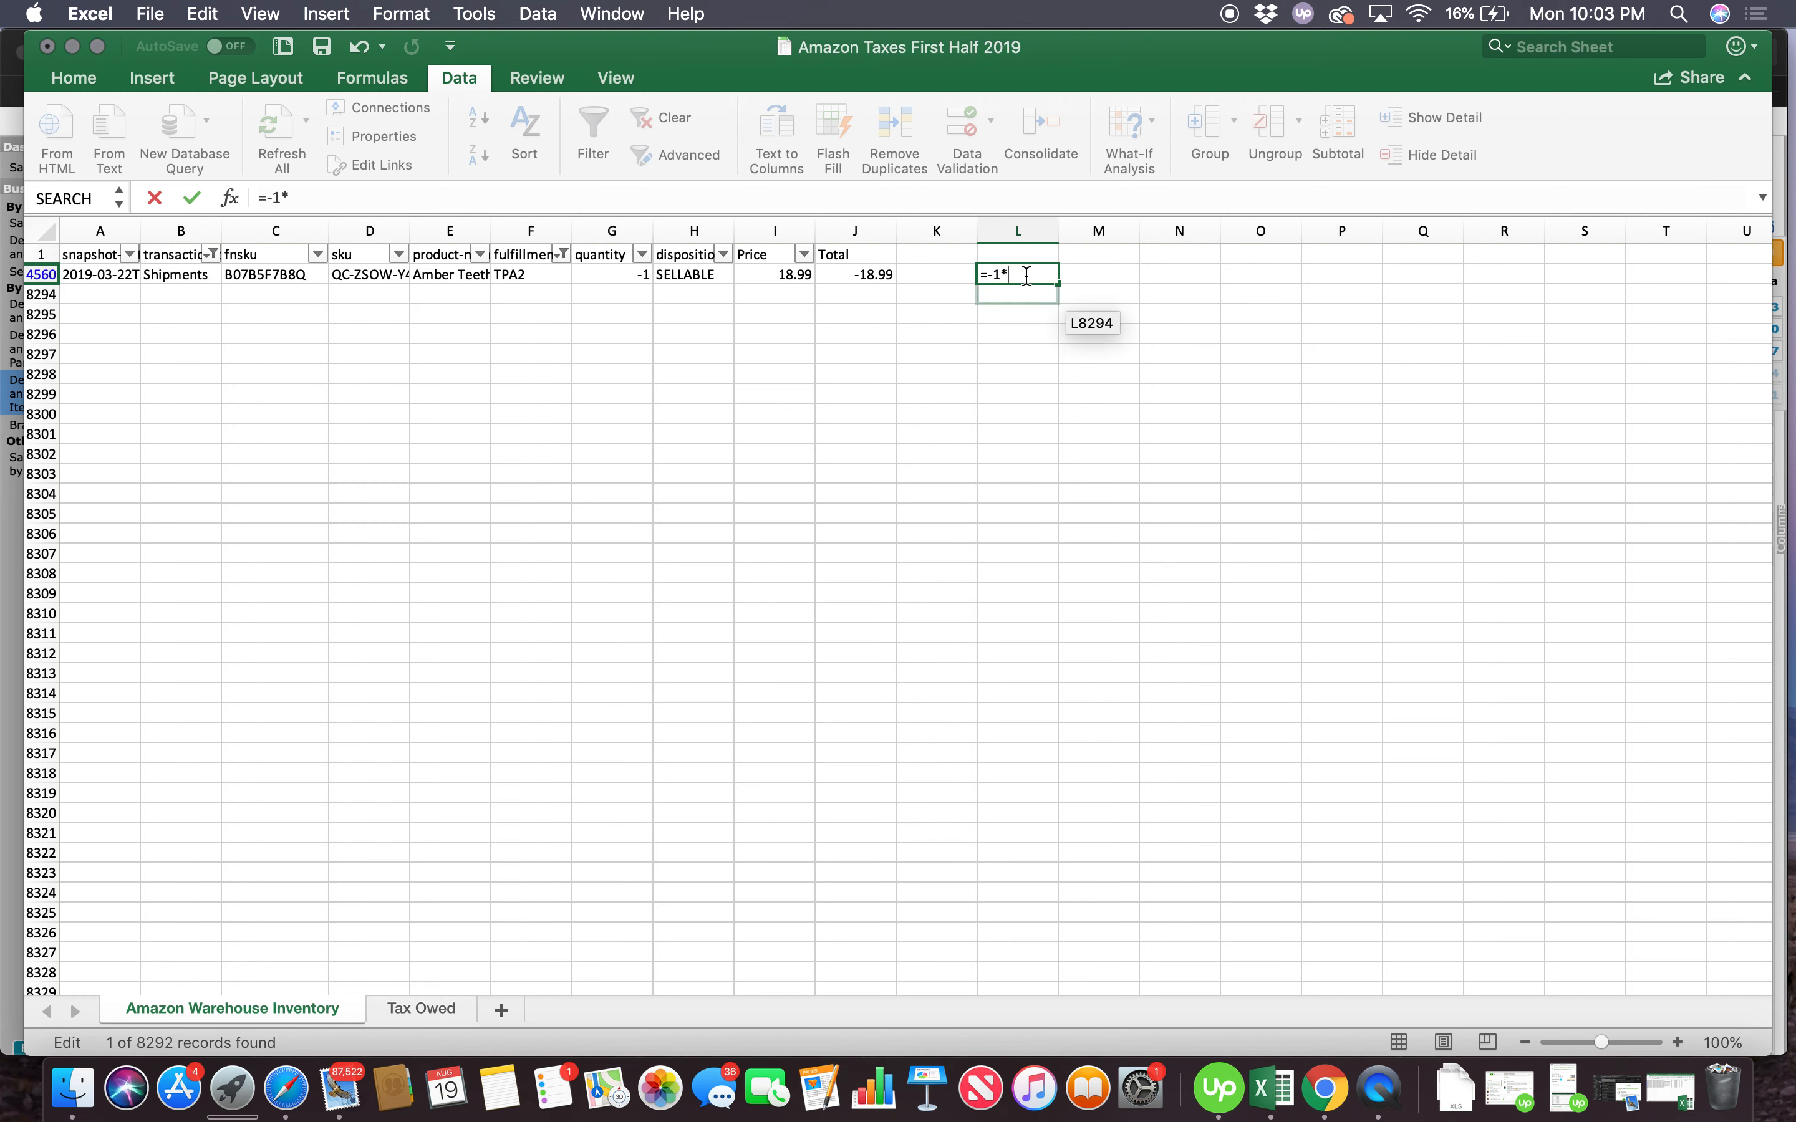
pyautogui.write('sub')
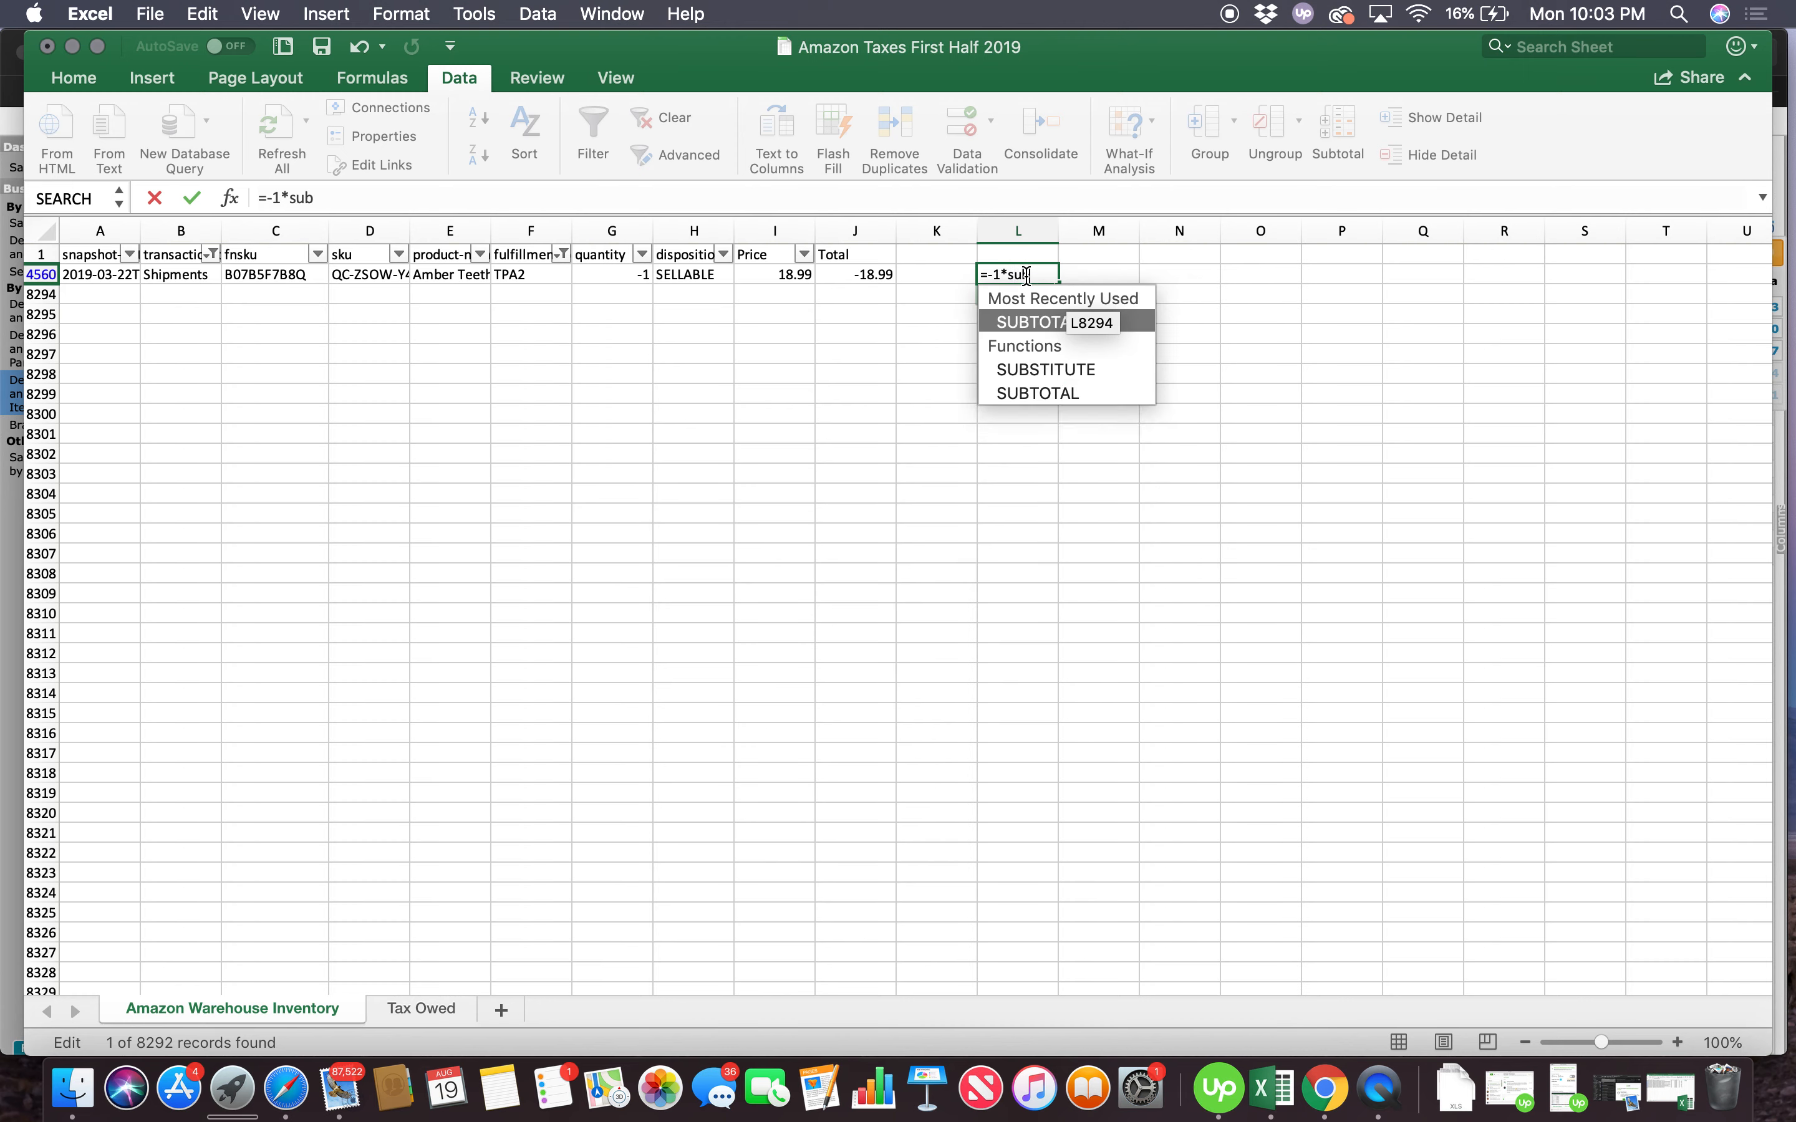
pyautogui.press('Down')
pyautogui.press('Down')
pyautogui.press('Tab')
pyautogui.write('109,')
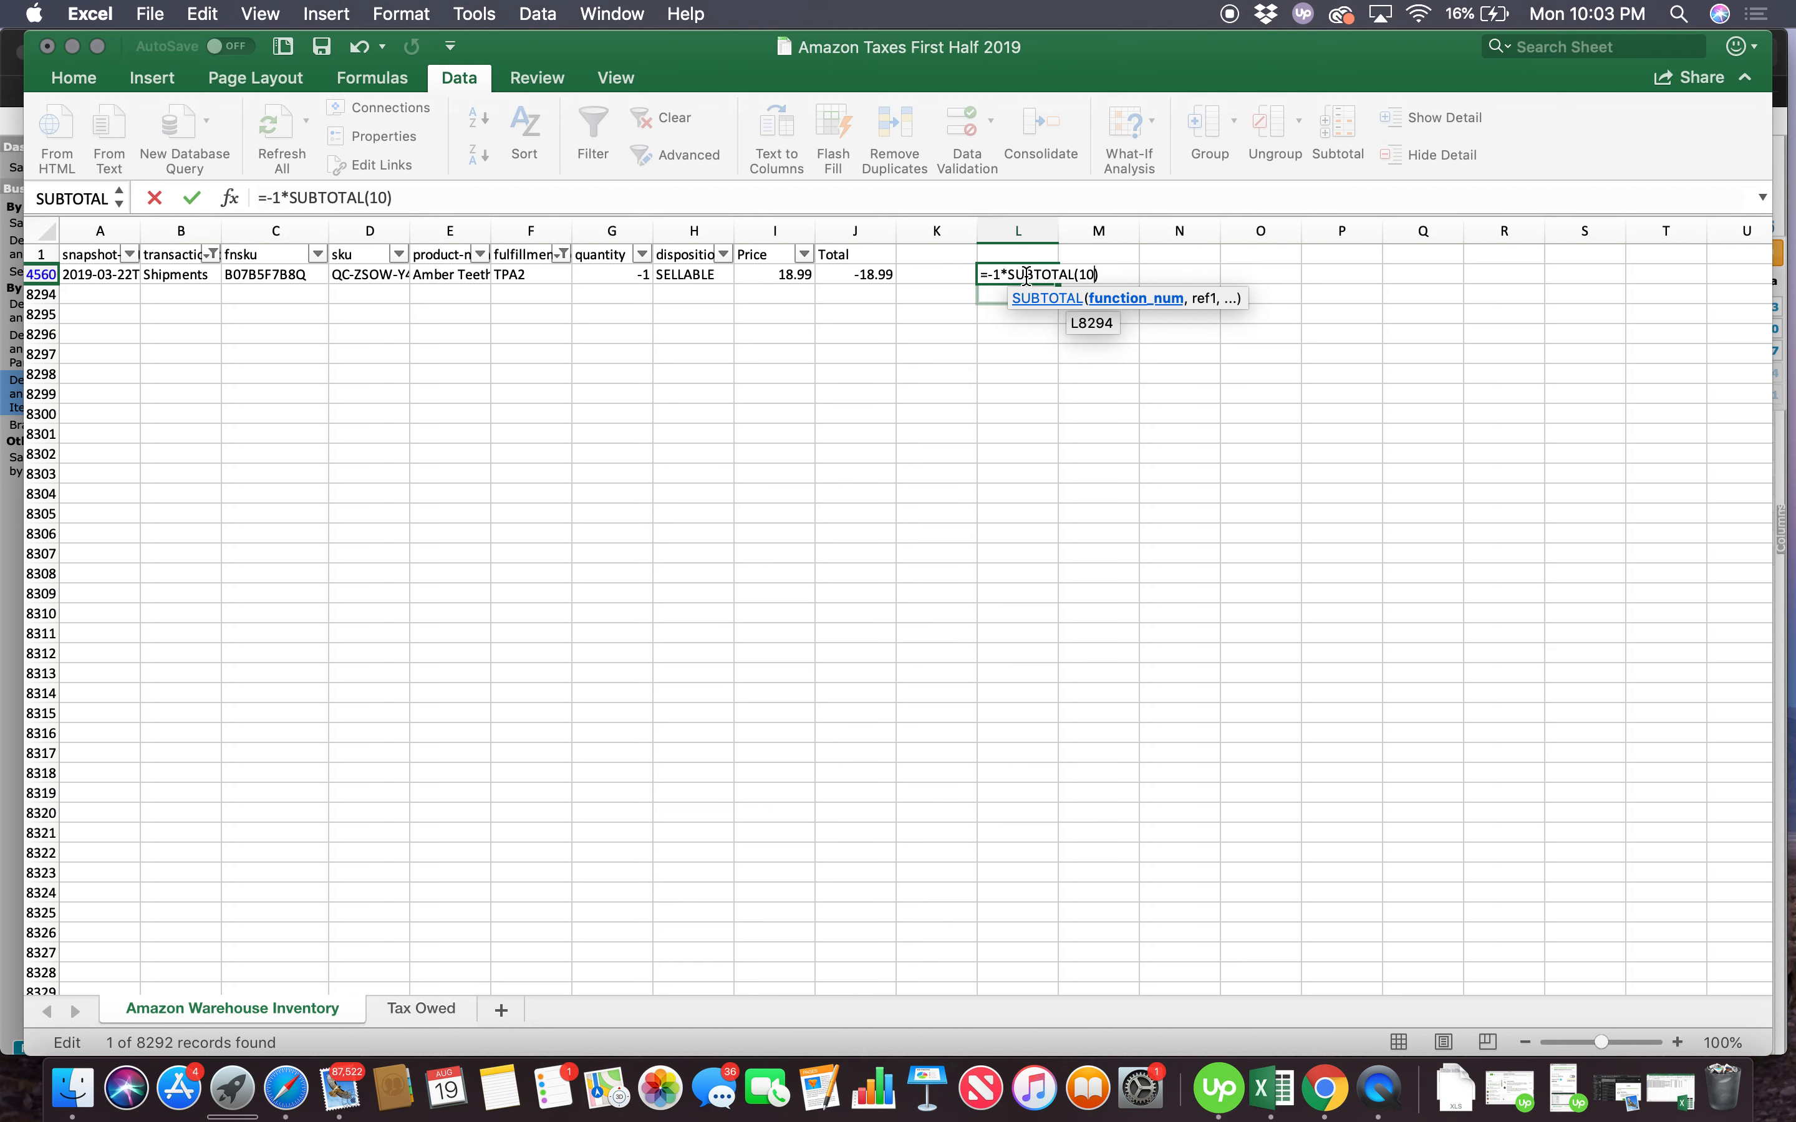
pyautogui.click(860, 271)
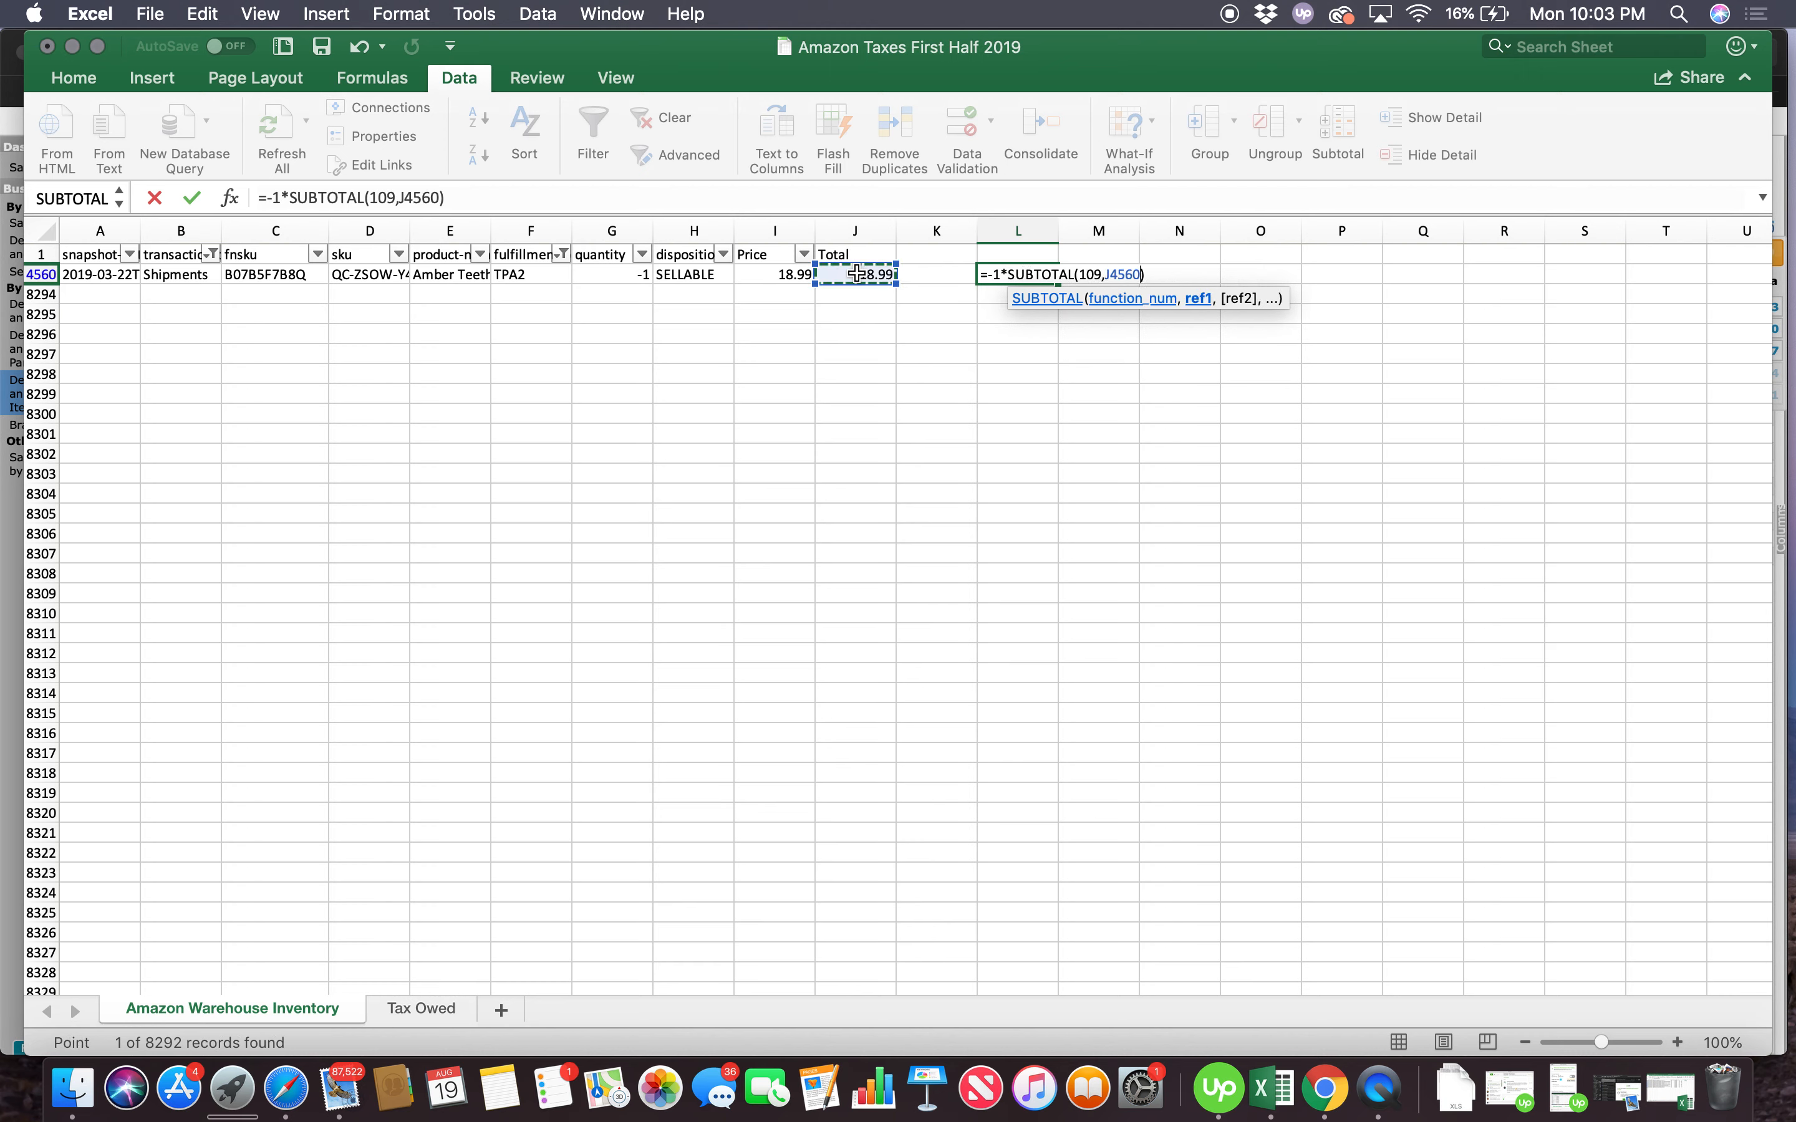
pyautogui.press('Return')
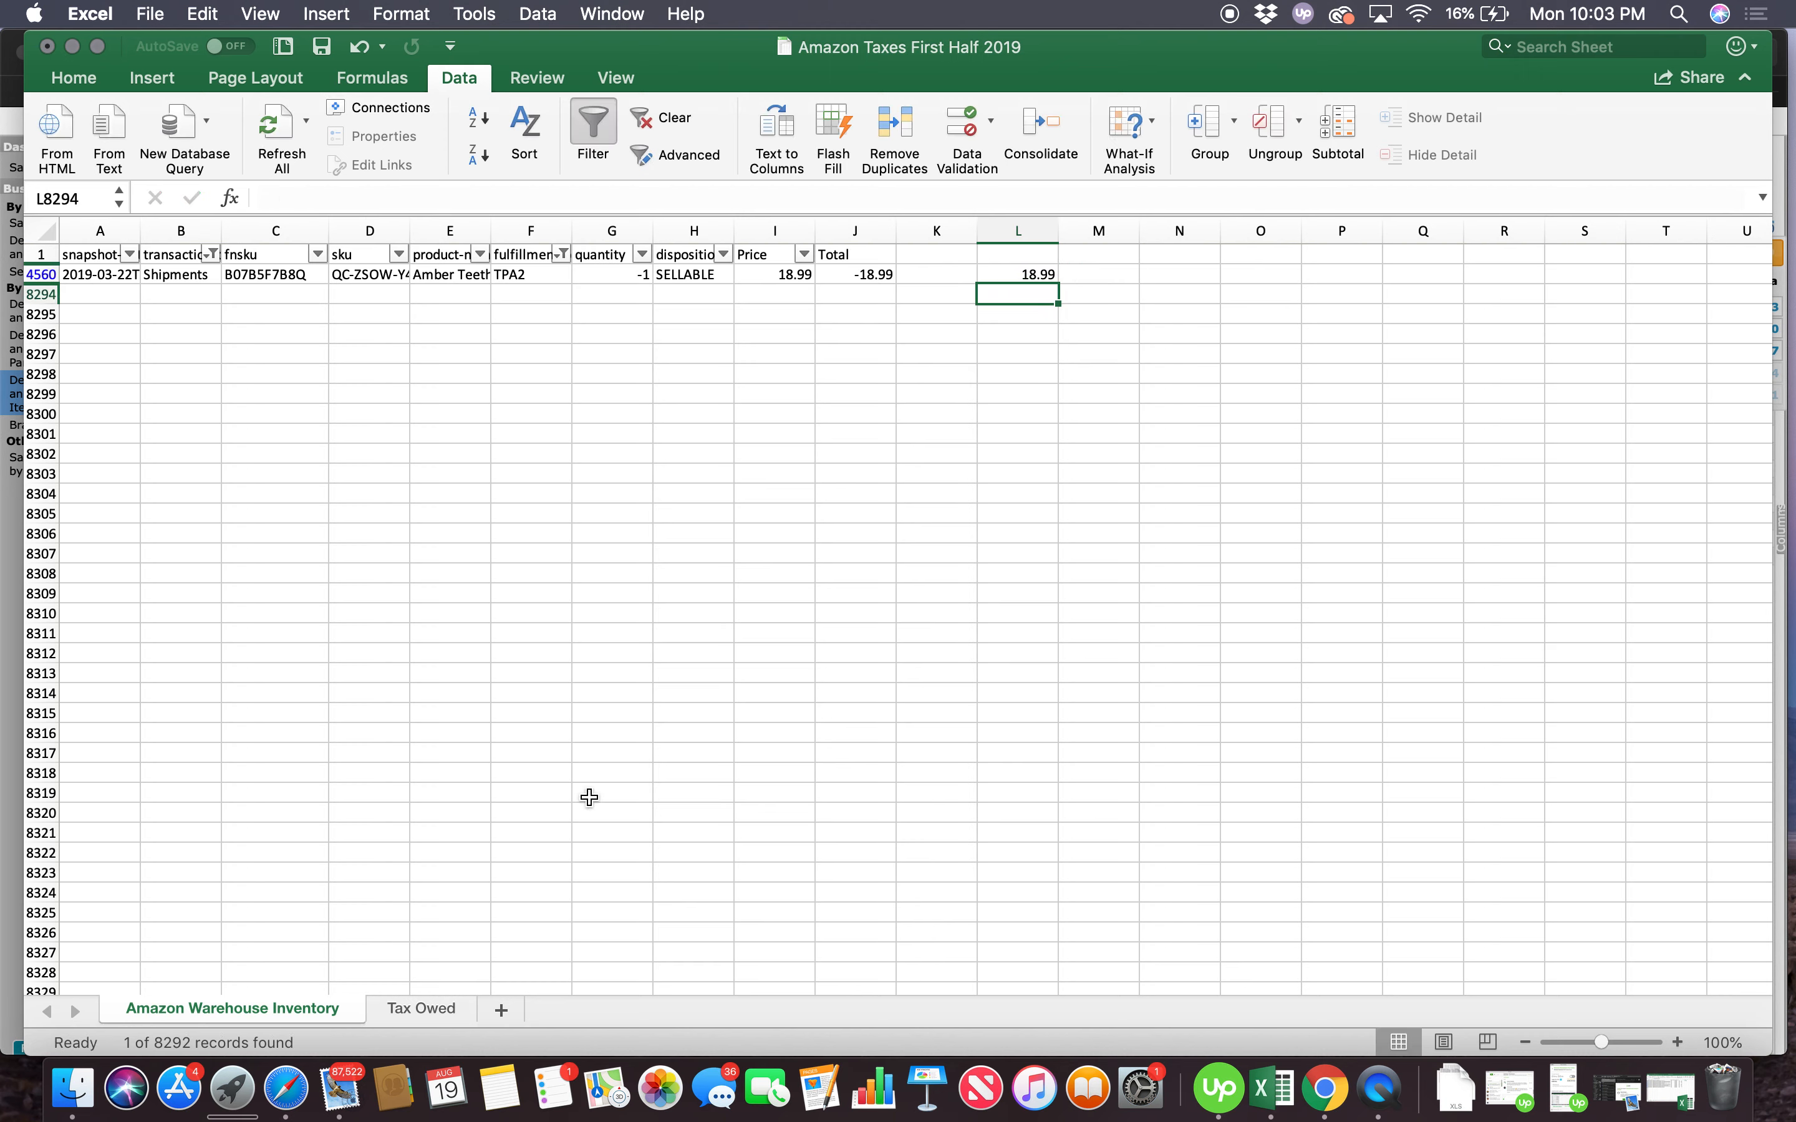
# Enter 18.99 as the sales total for Florida's TPA2 in cell D35 of the Tax Owed sheet
pyautogui.click(419, 1008)
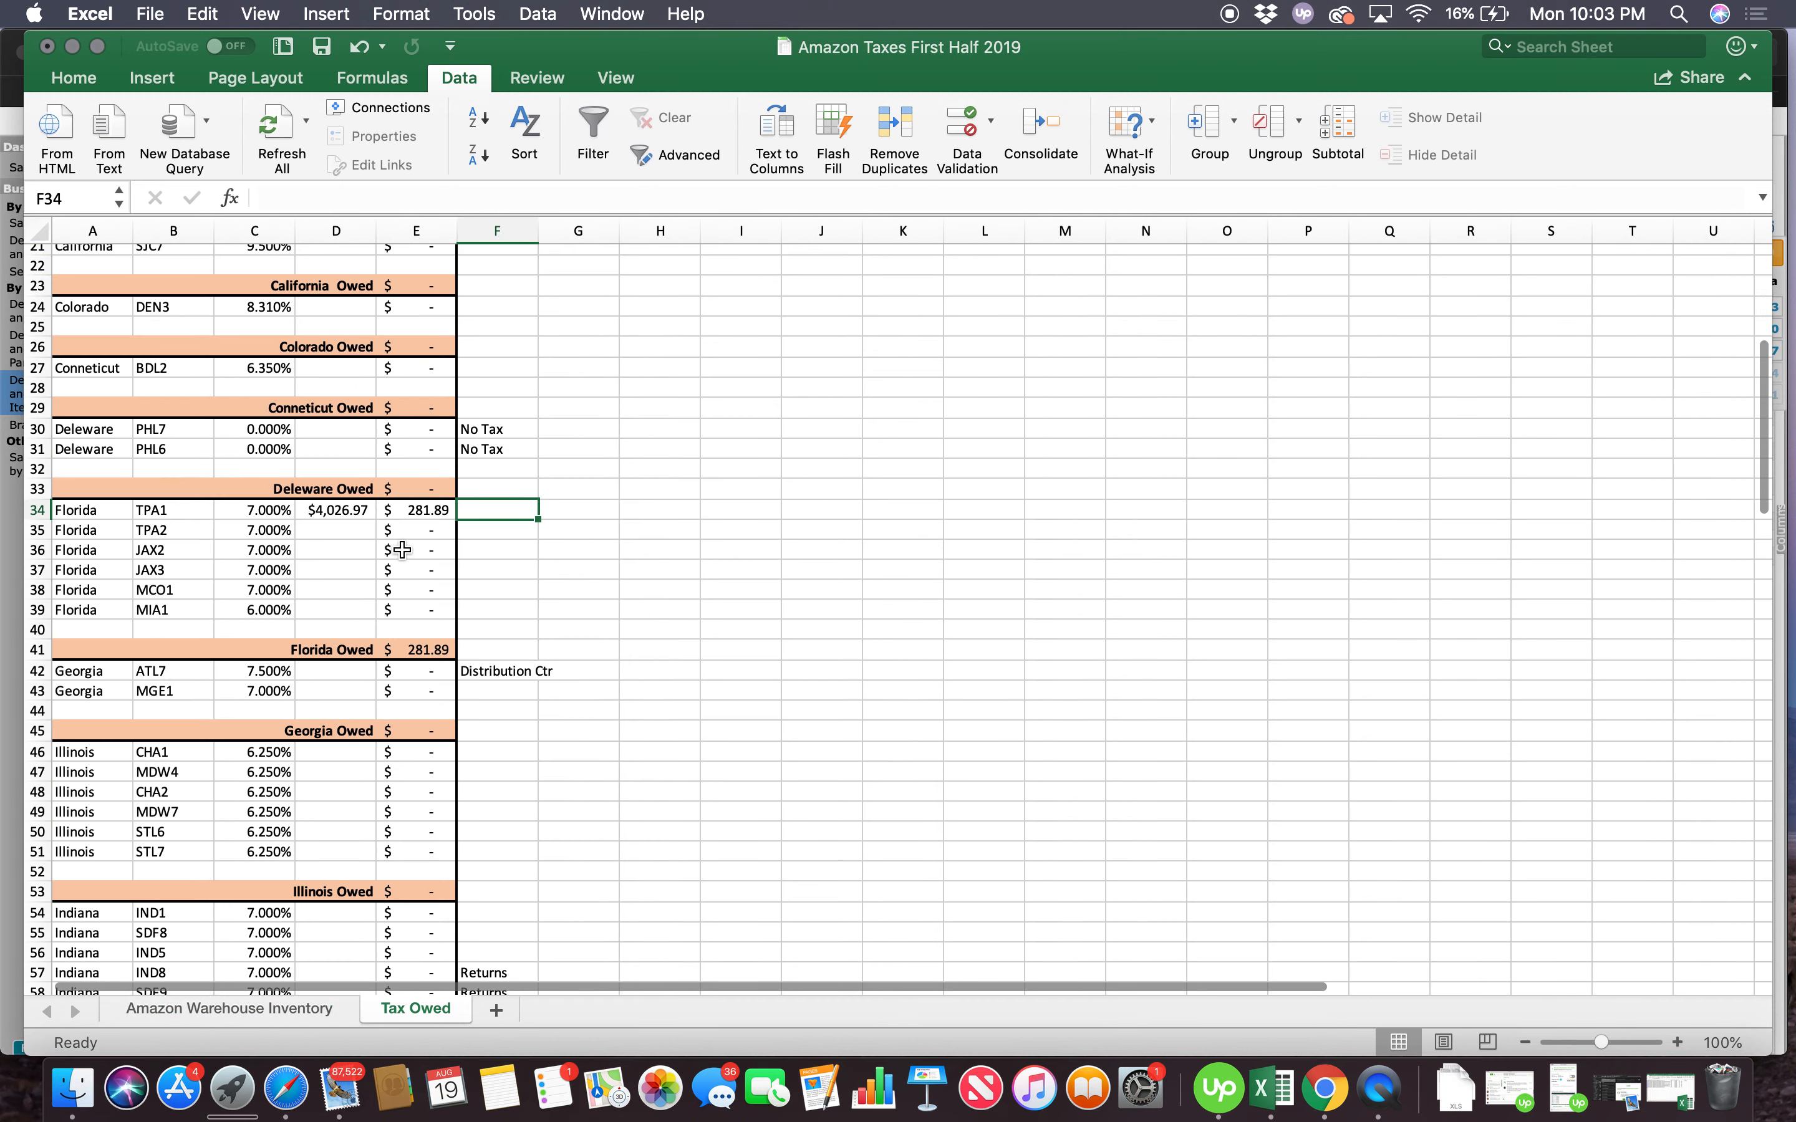
pyautogui.click(349, 529)
pyautogui.write('18.99')
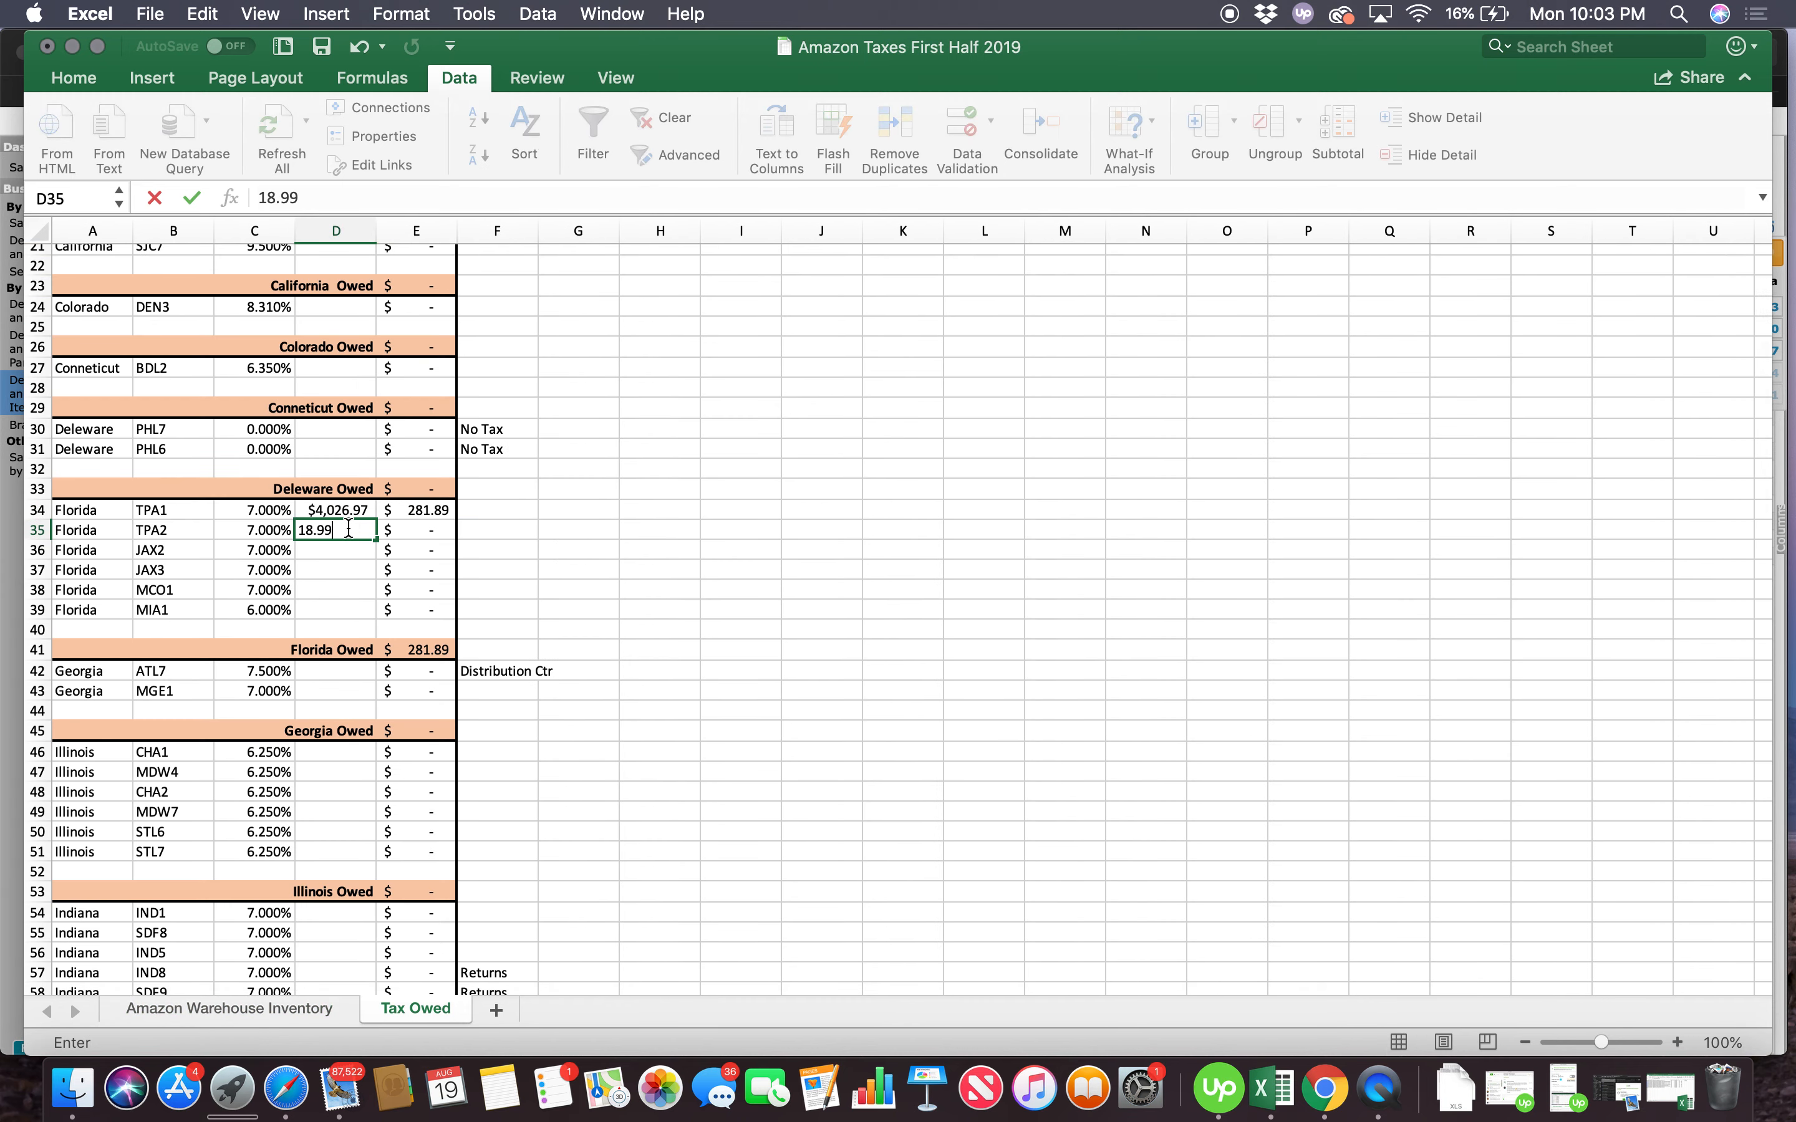
pyautogui.press('Return')
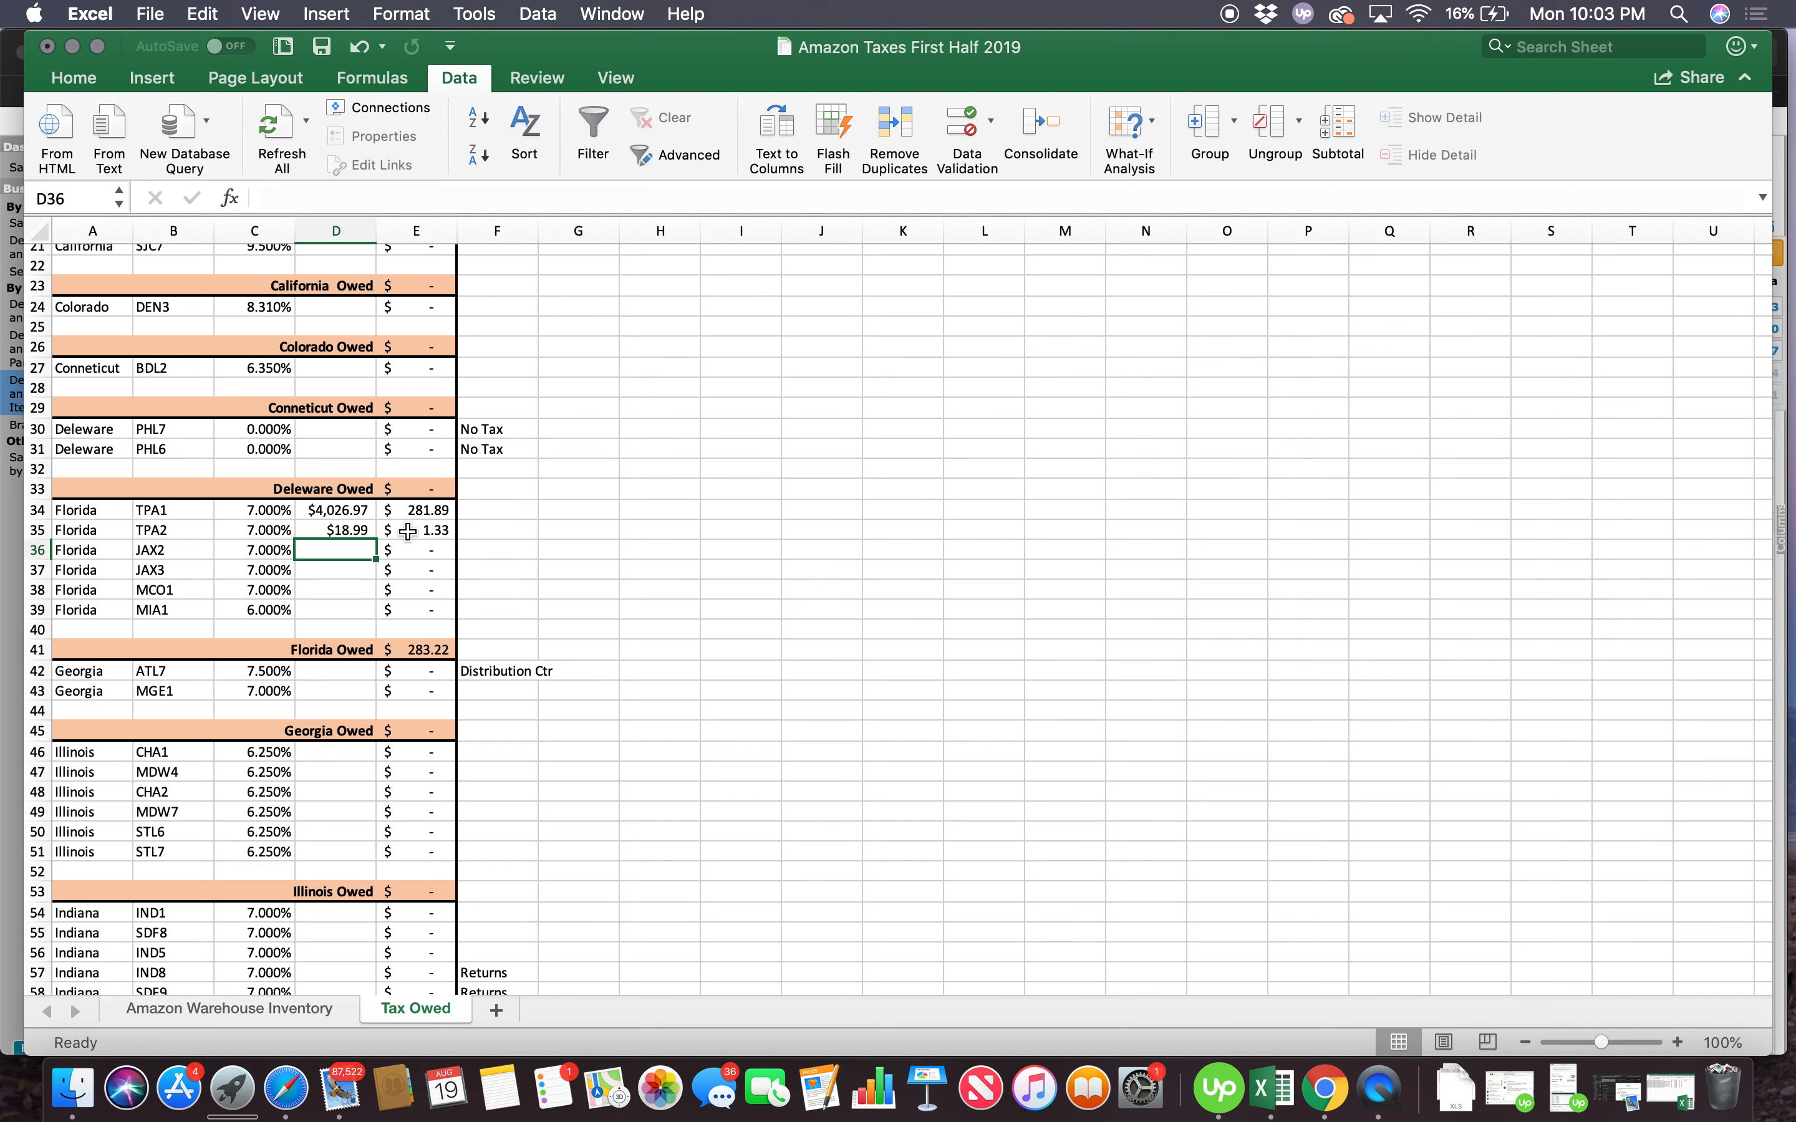
pyautogui.scroll(5, 305, 536)
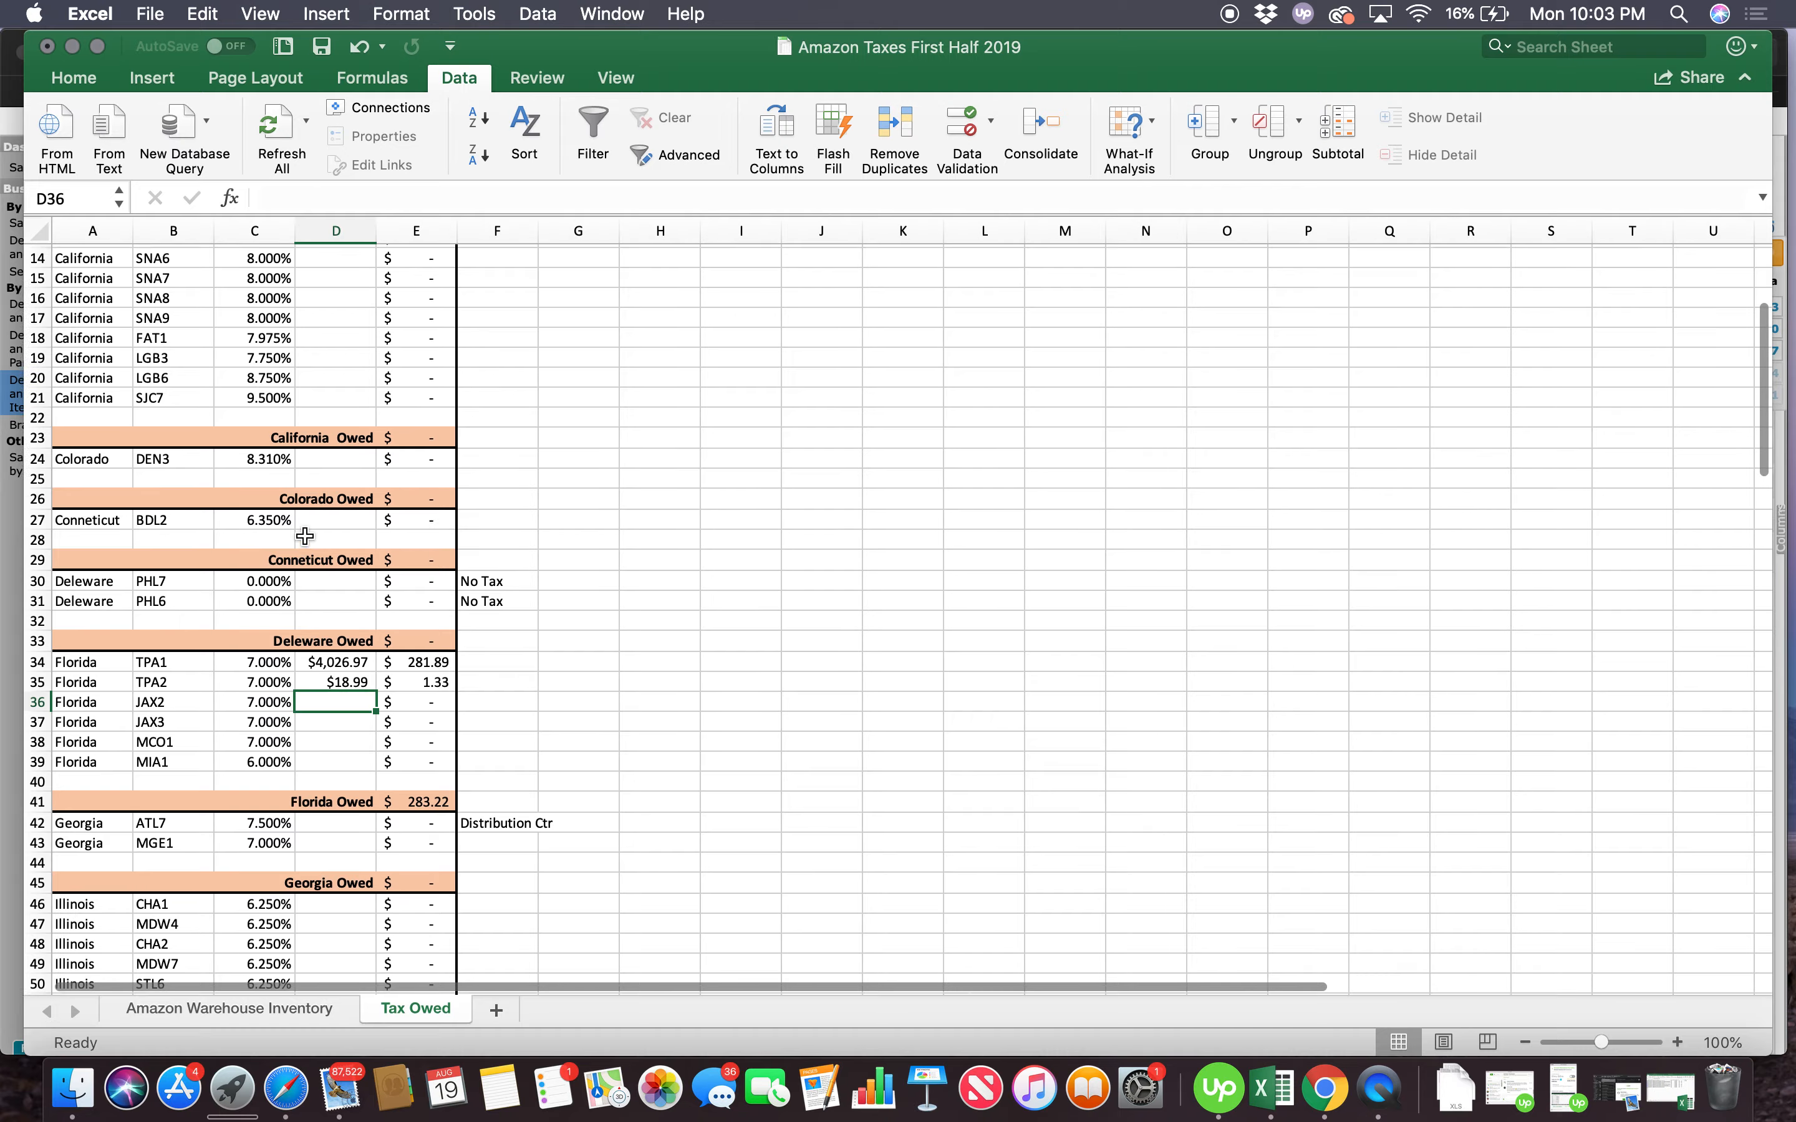
pyautogui.scroll(5, 305, 536)
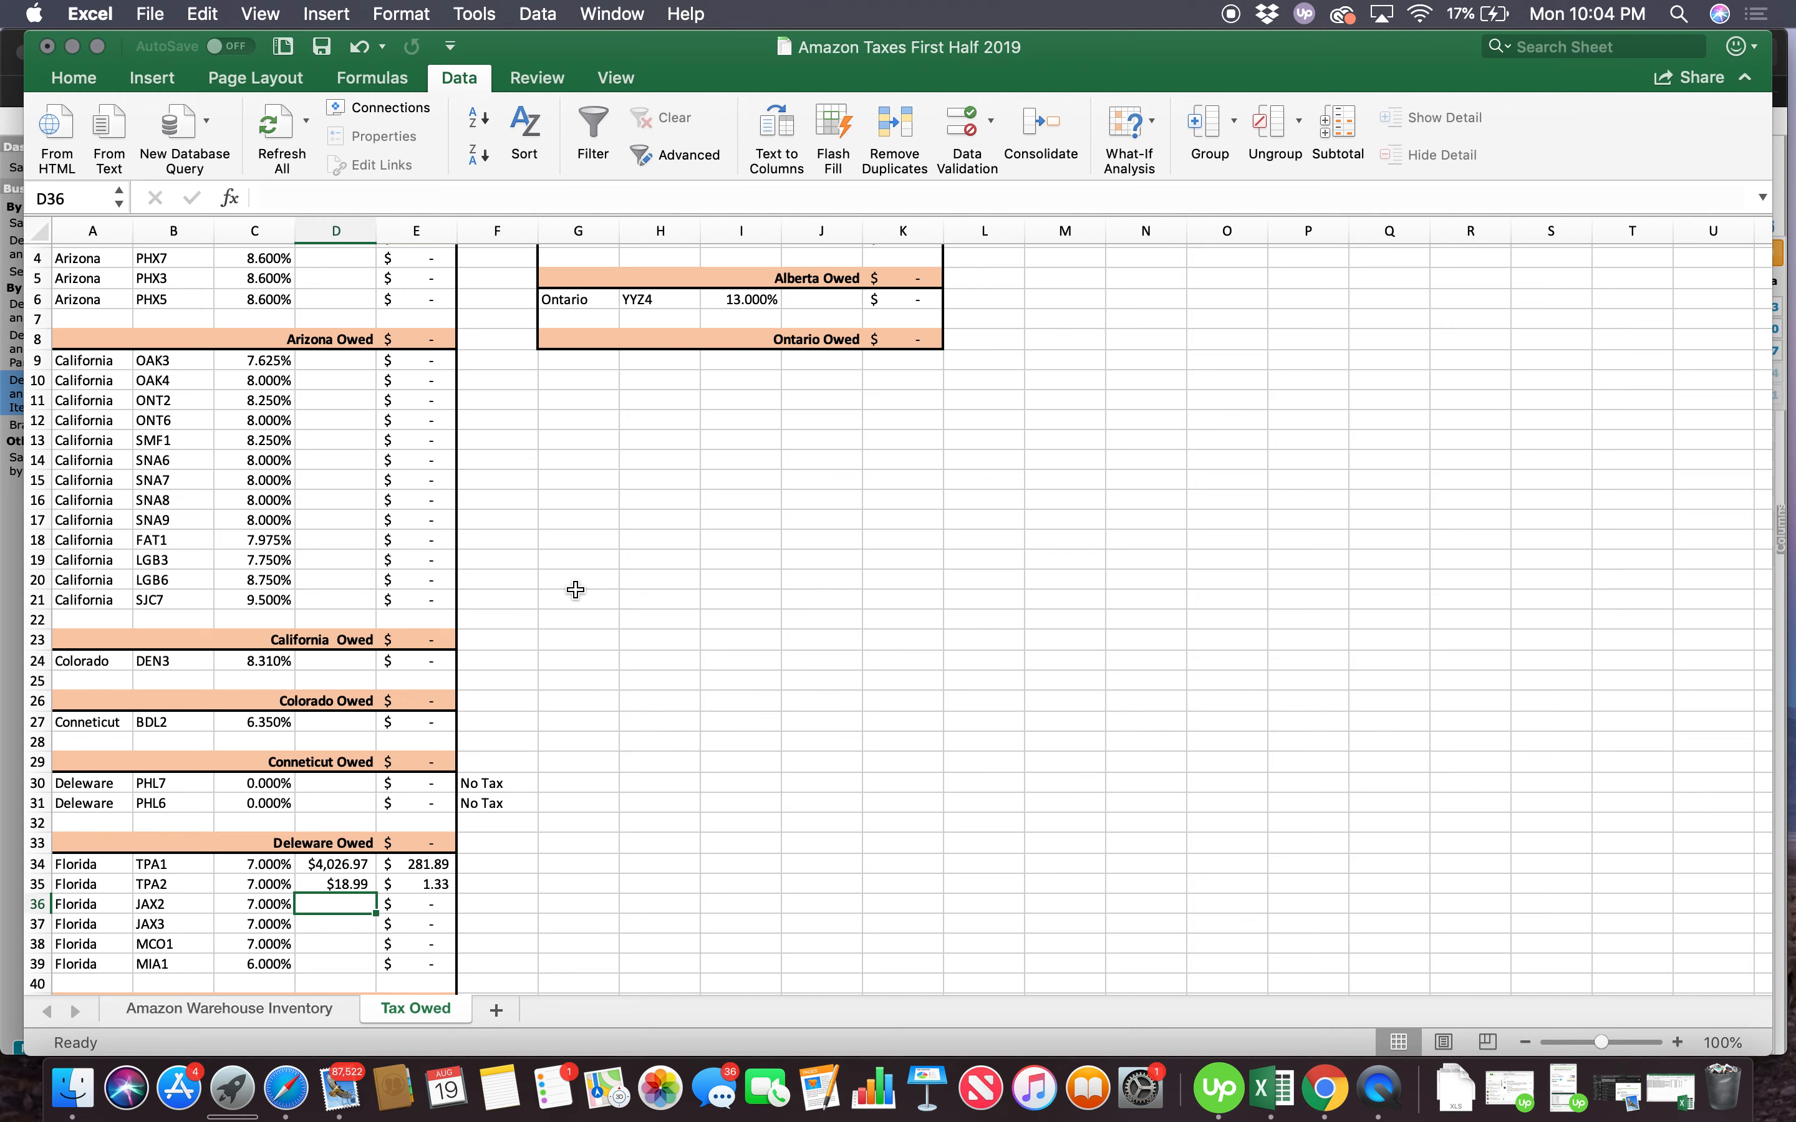
pyautogui.scroll(-5, 576, 590)
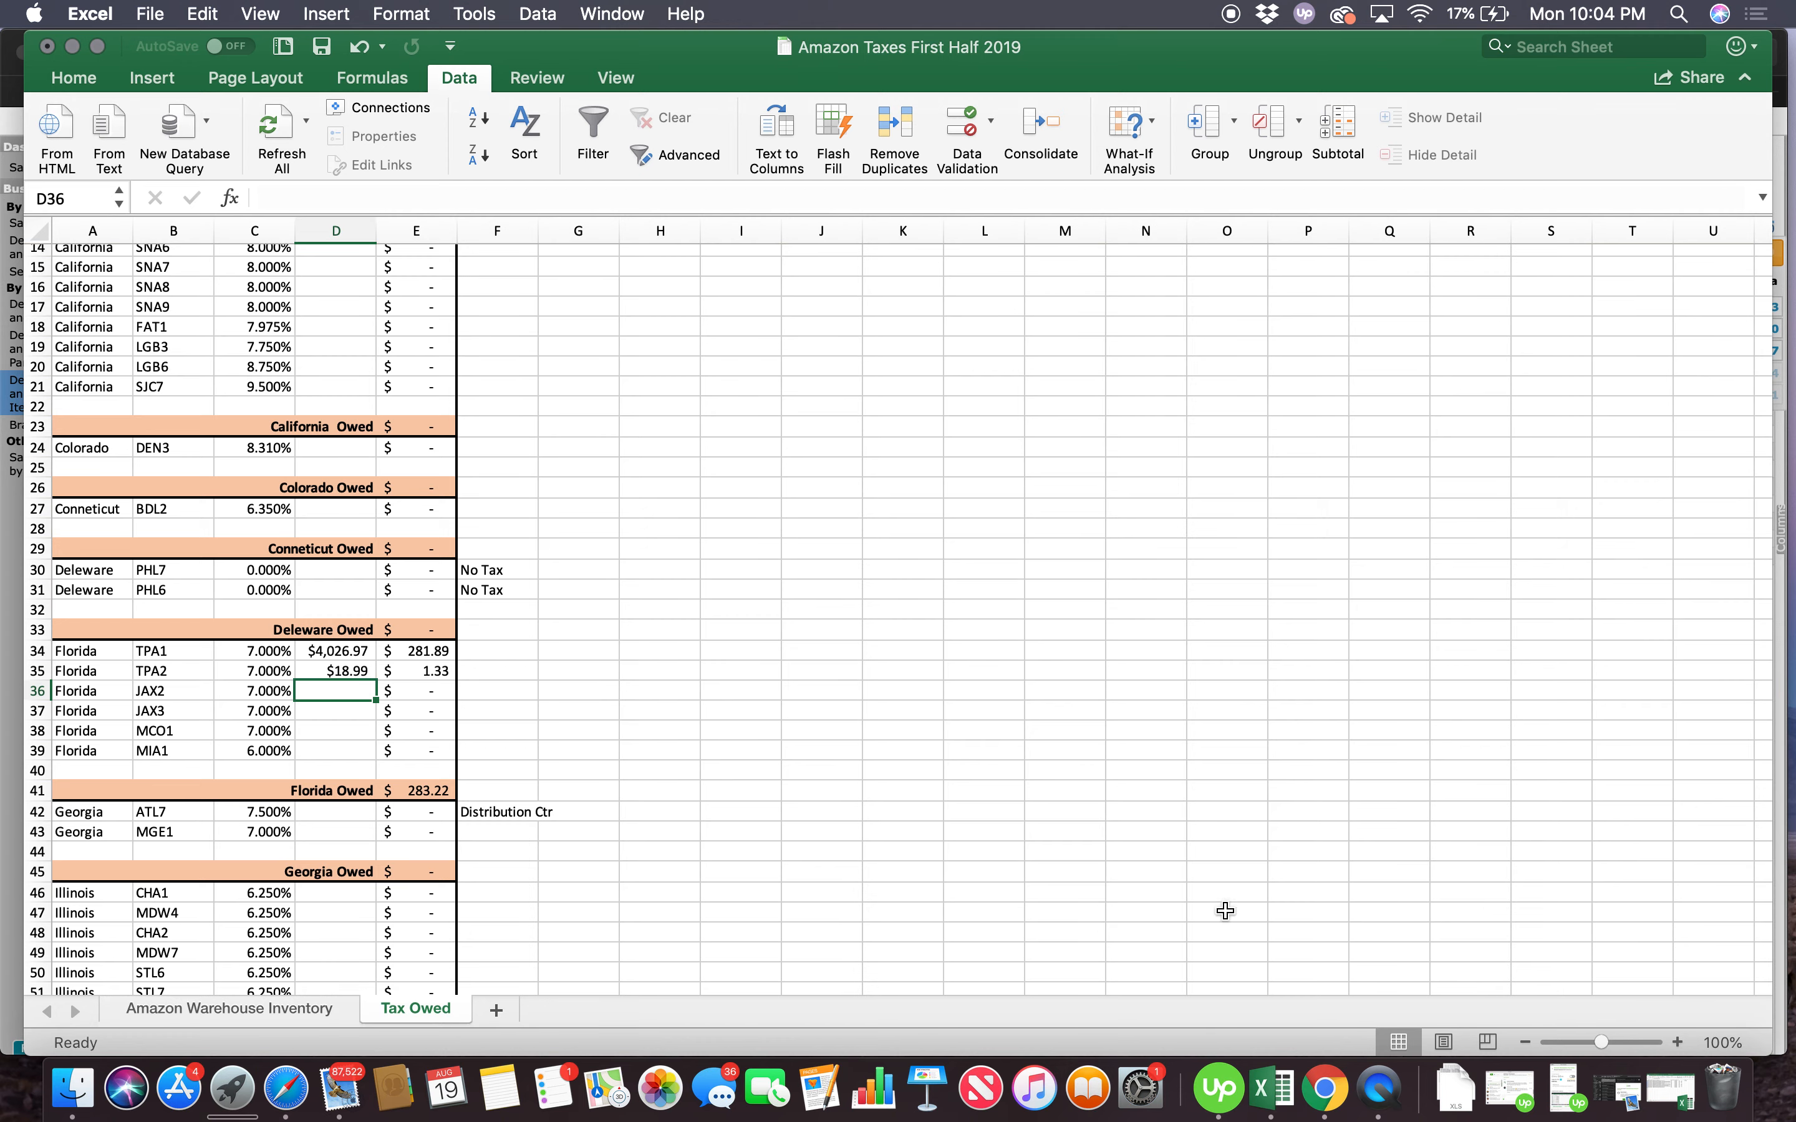
pyautogui.click(1379, 1088)
pyautogui.rightClick(1379, 1088)
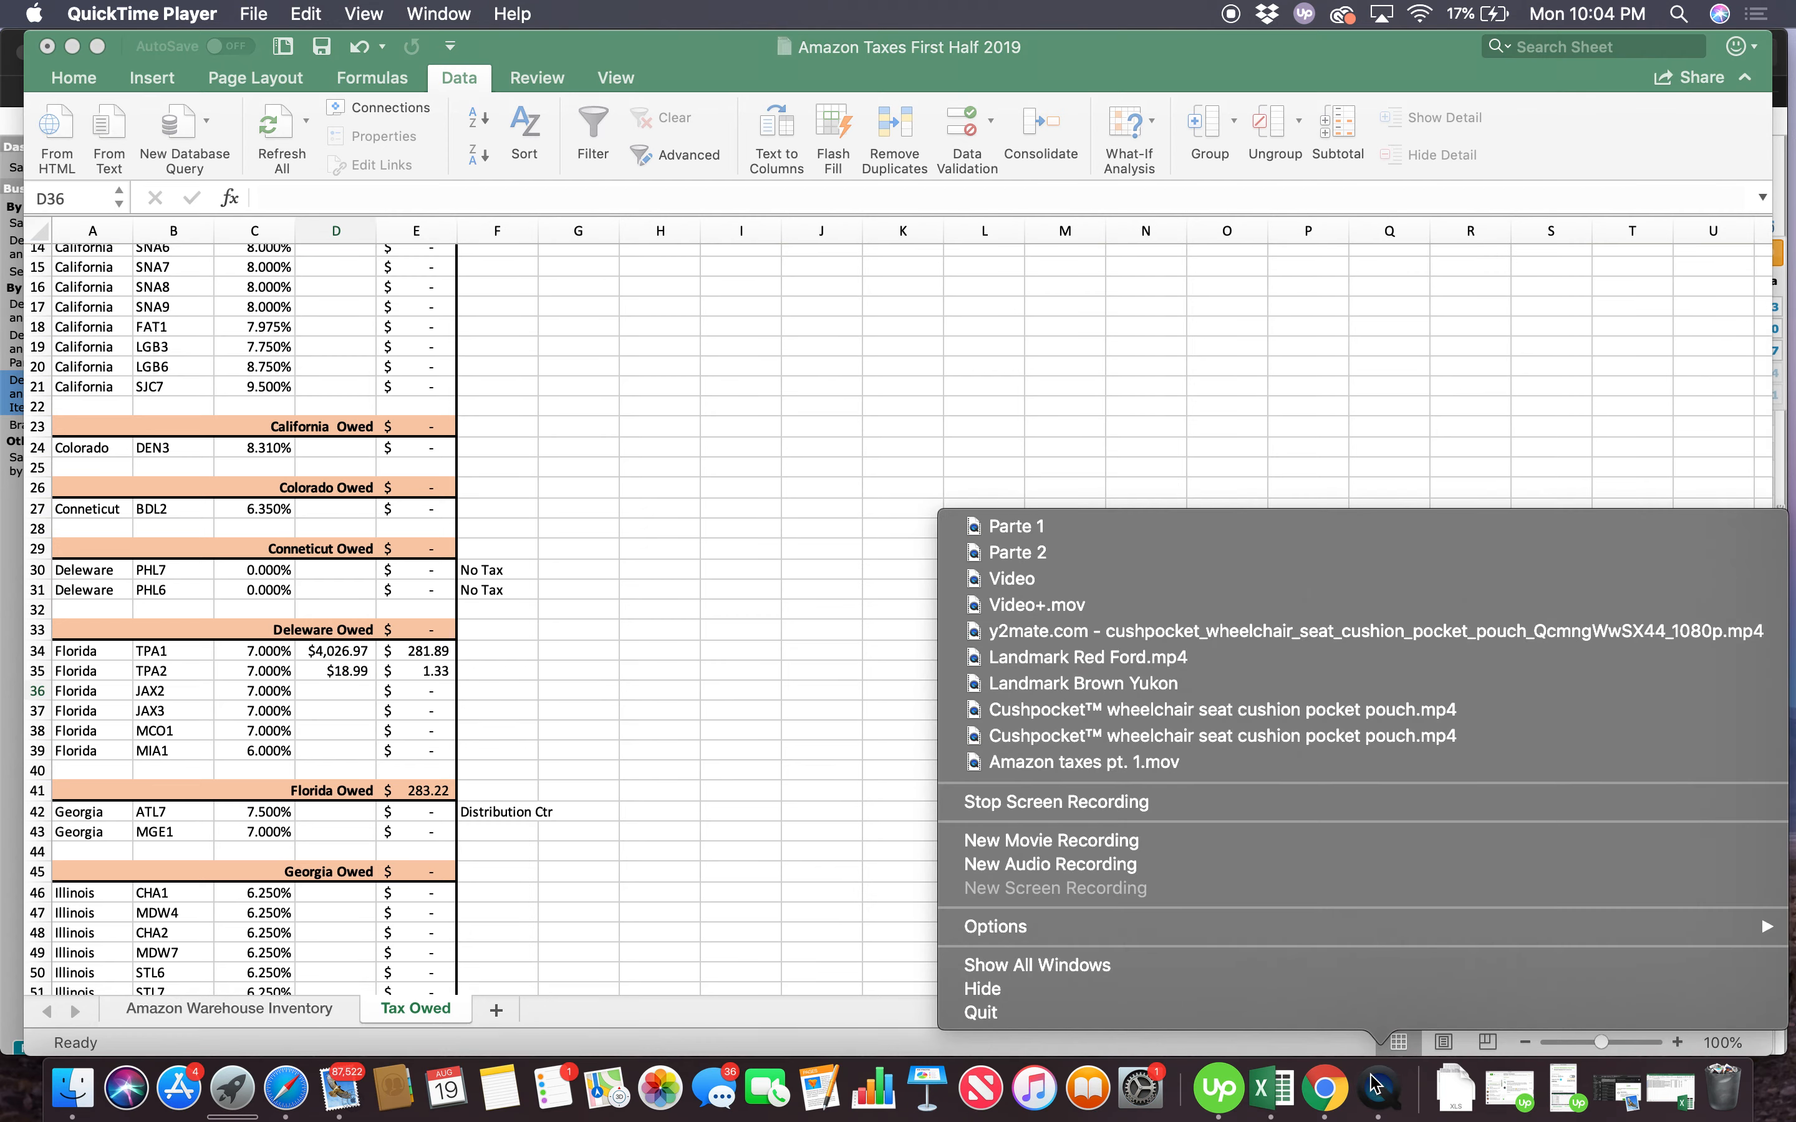